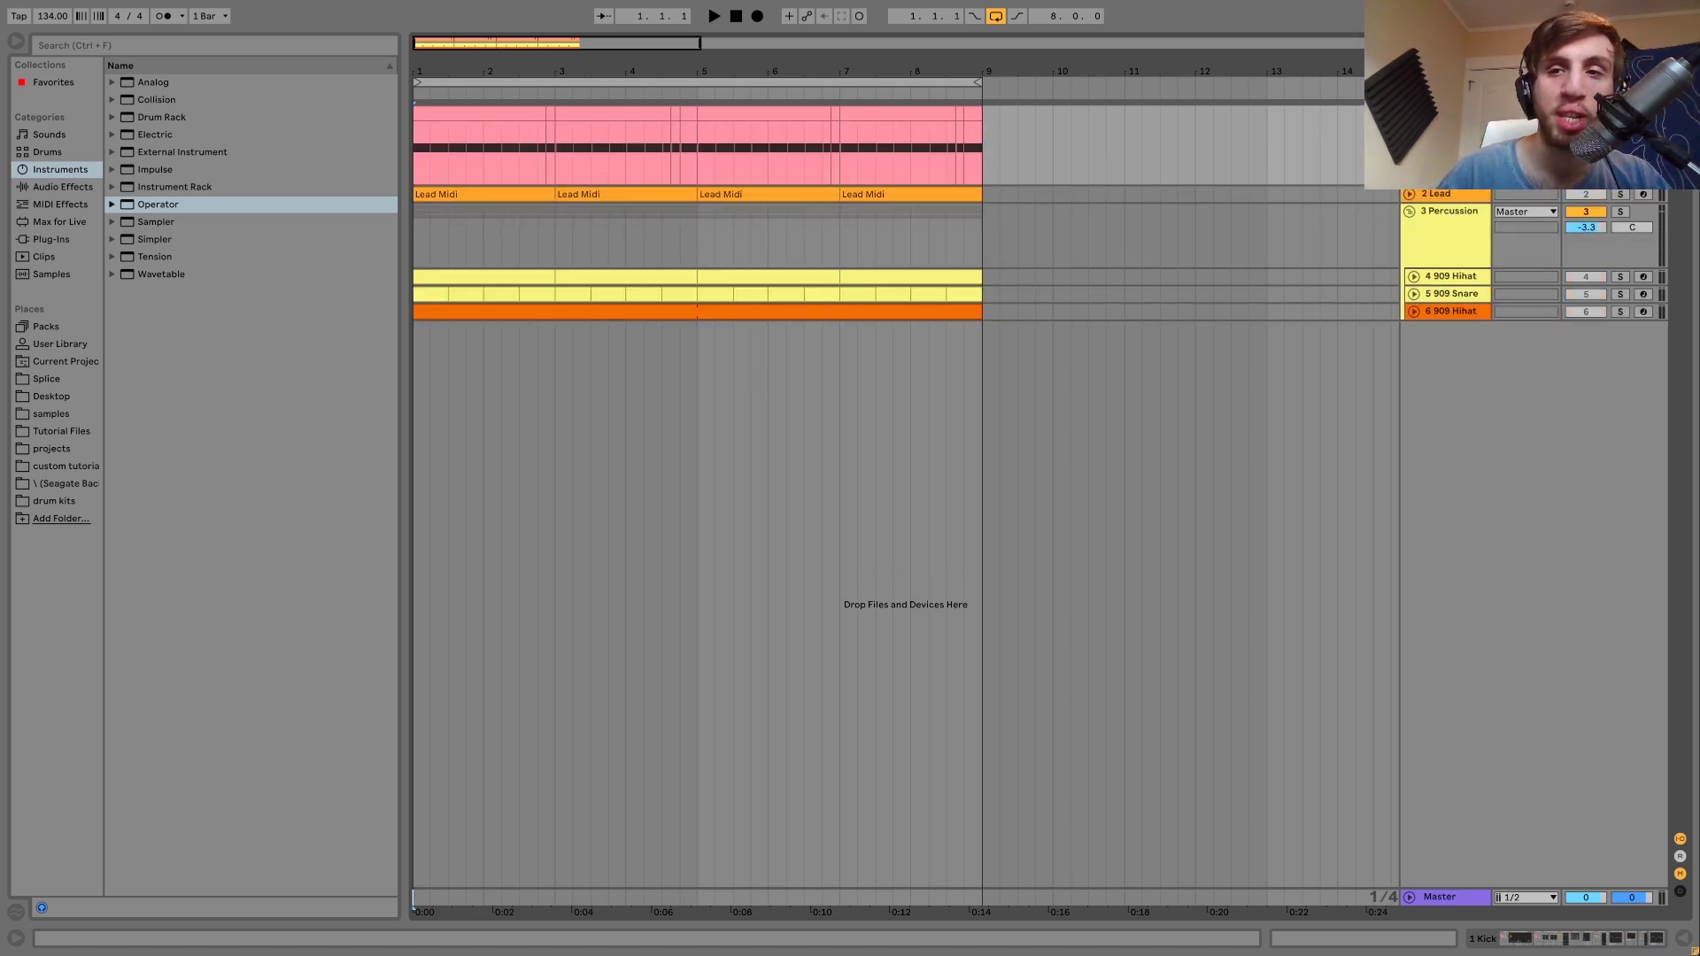
Show the Kick track's devices and delete the Reverb from the rumble rack.
key(ctrl+alt+l)
key(space)
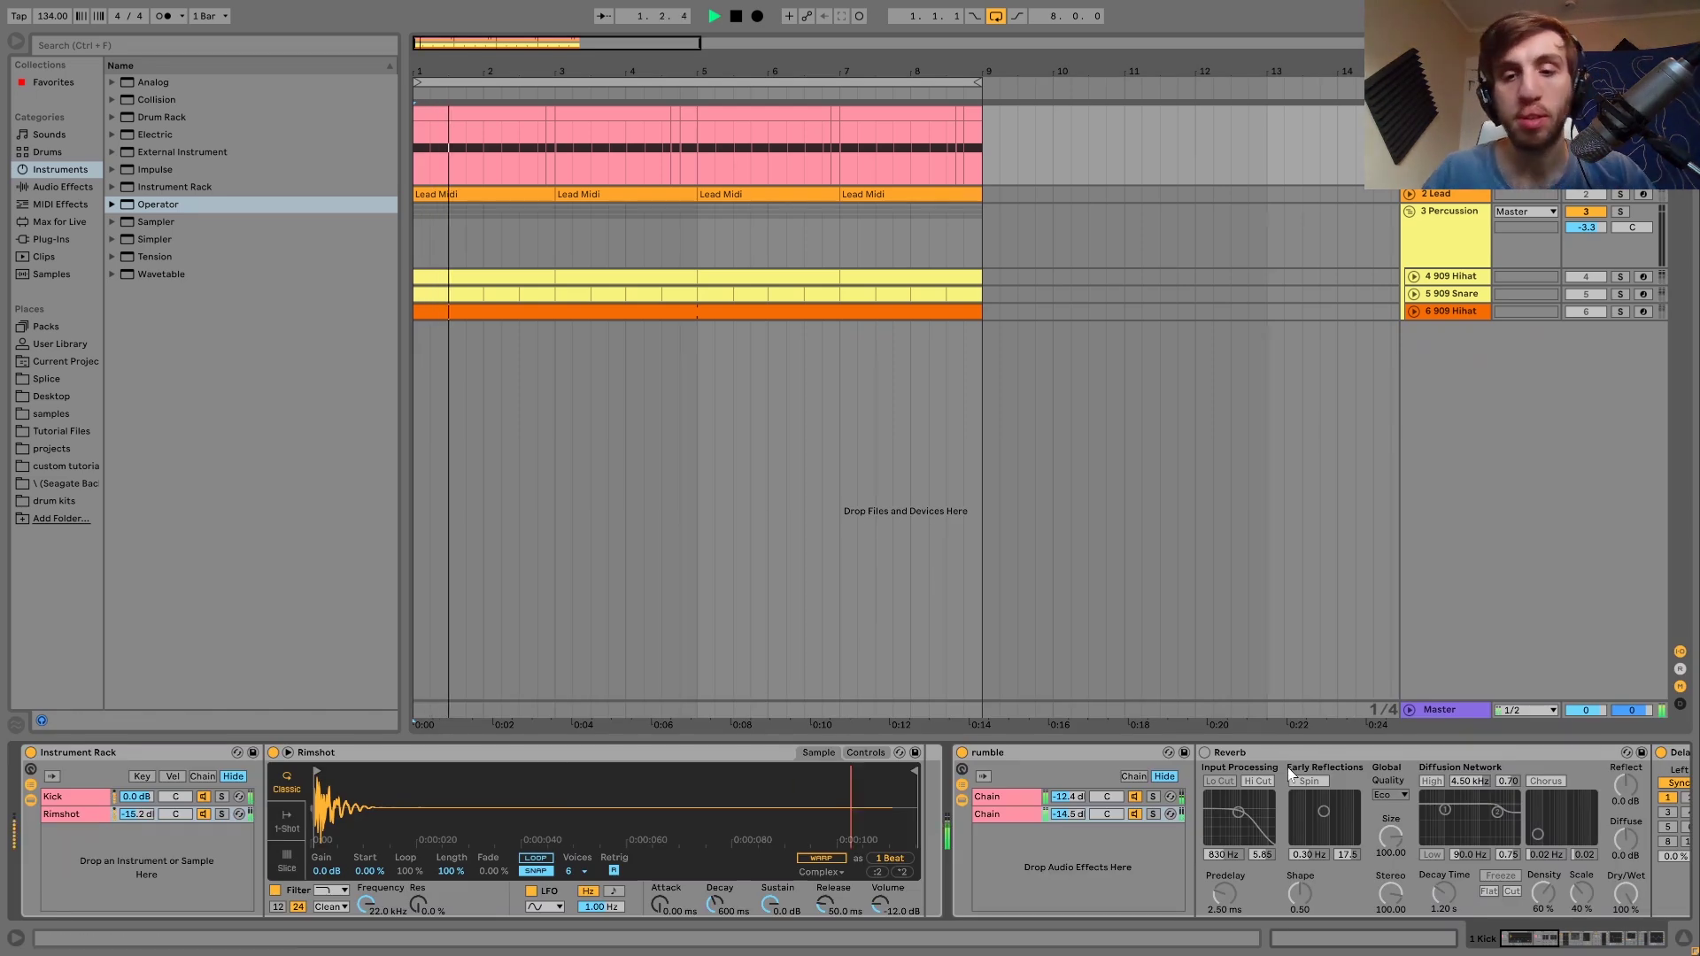
click(1252, 749)
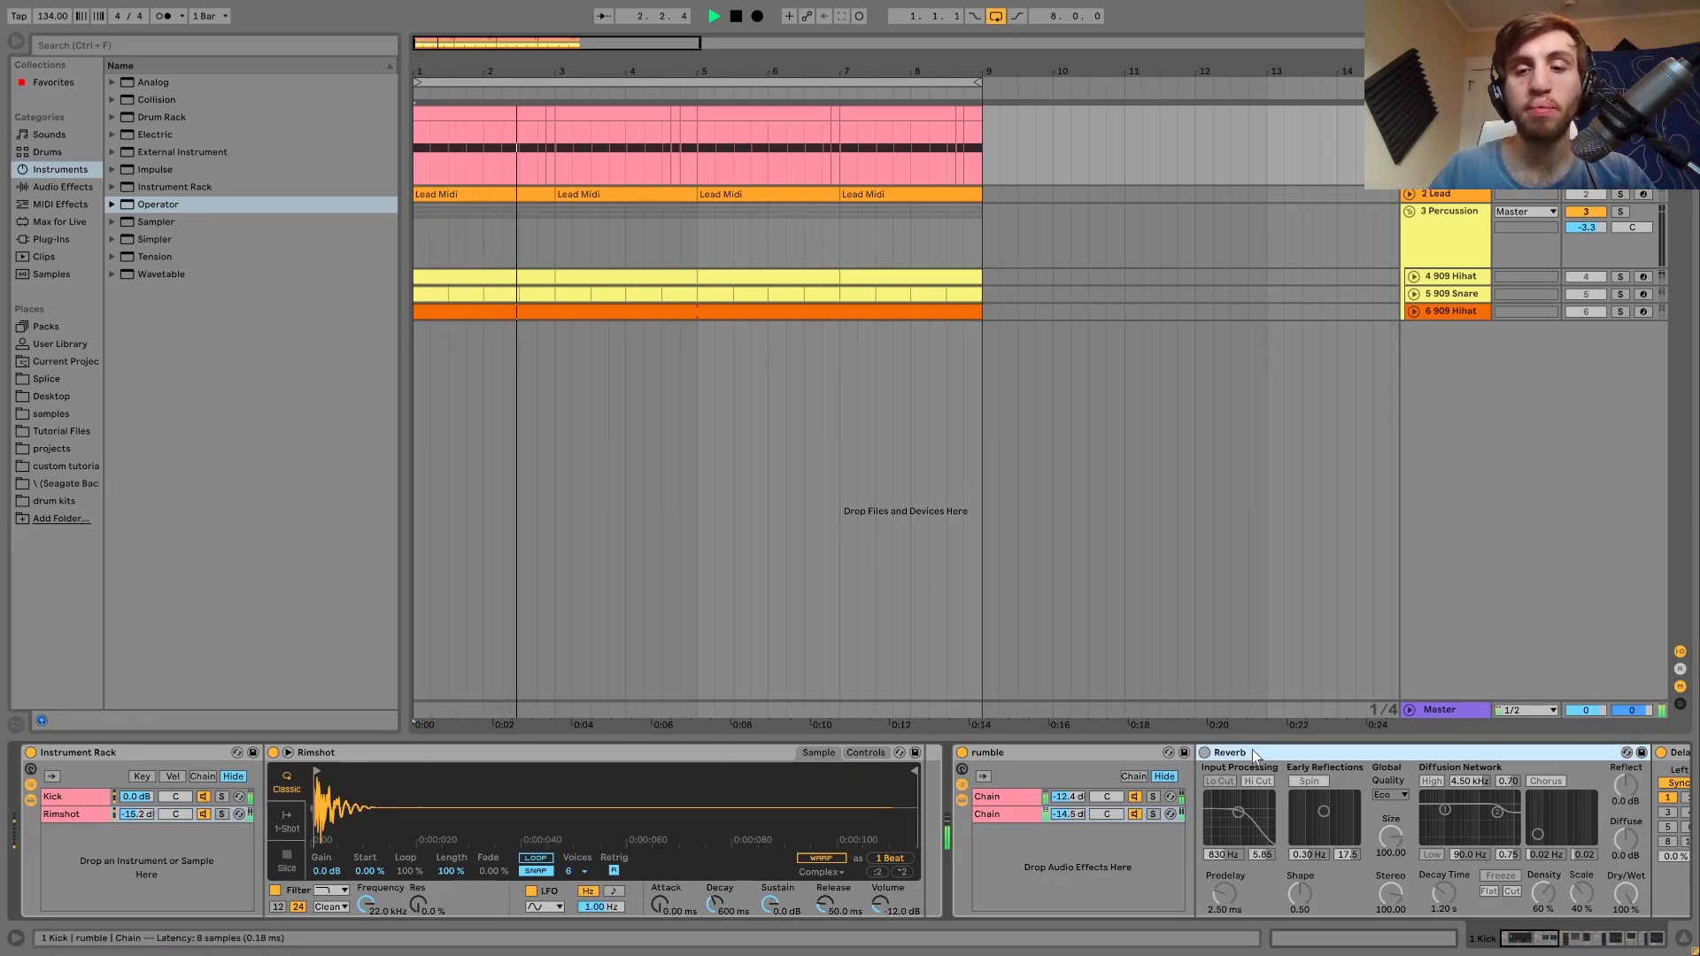
key(Delete)
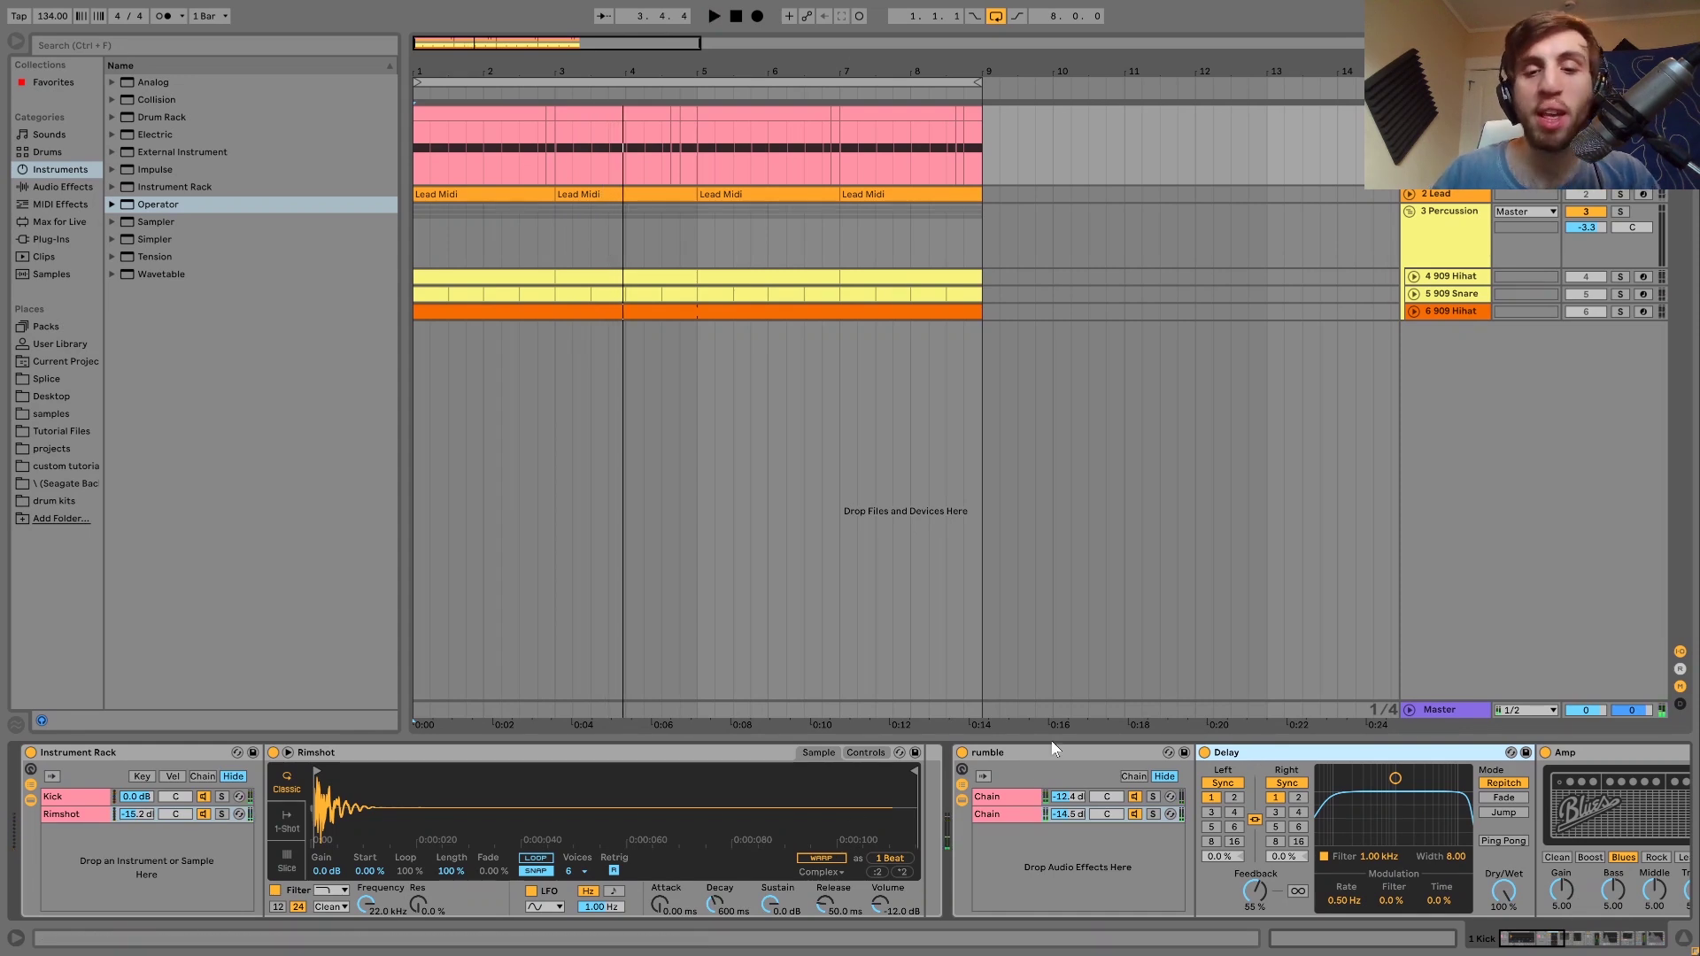
Bypass the rumble rack and audition the Kick chain, then the Rimshot chain, soloed.
click(963, 752)
click(222, 797)
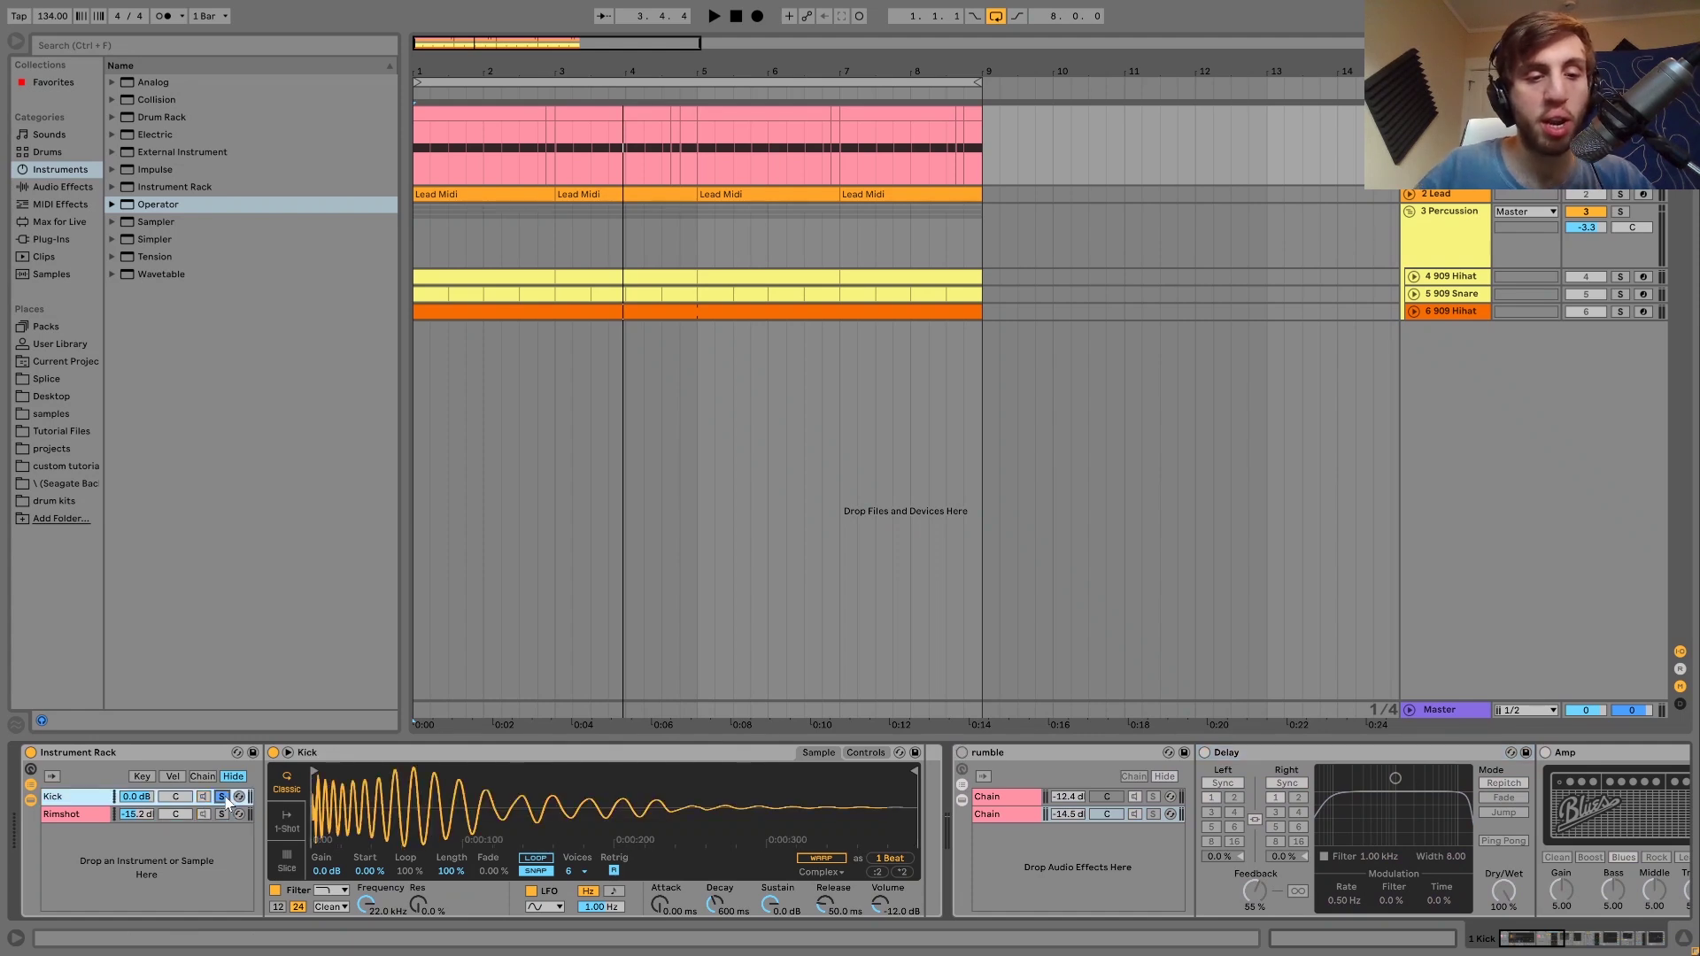
key(space)
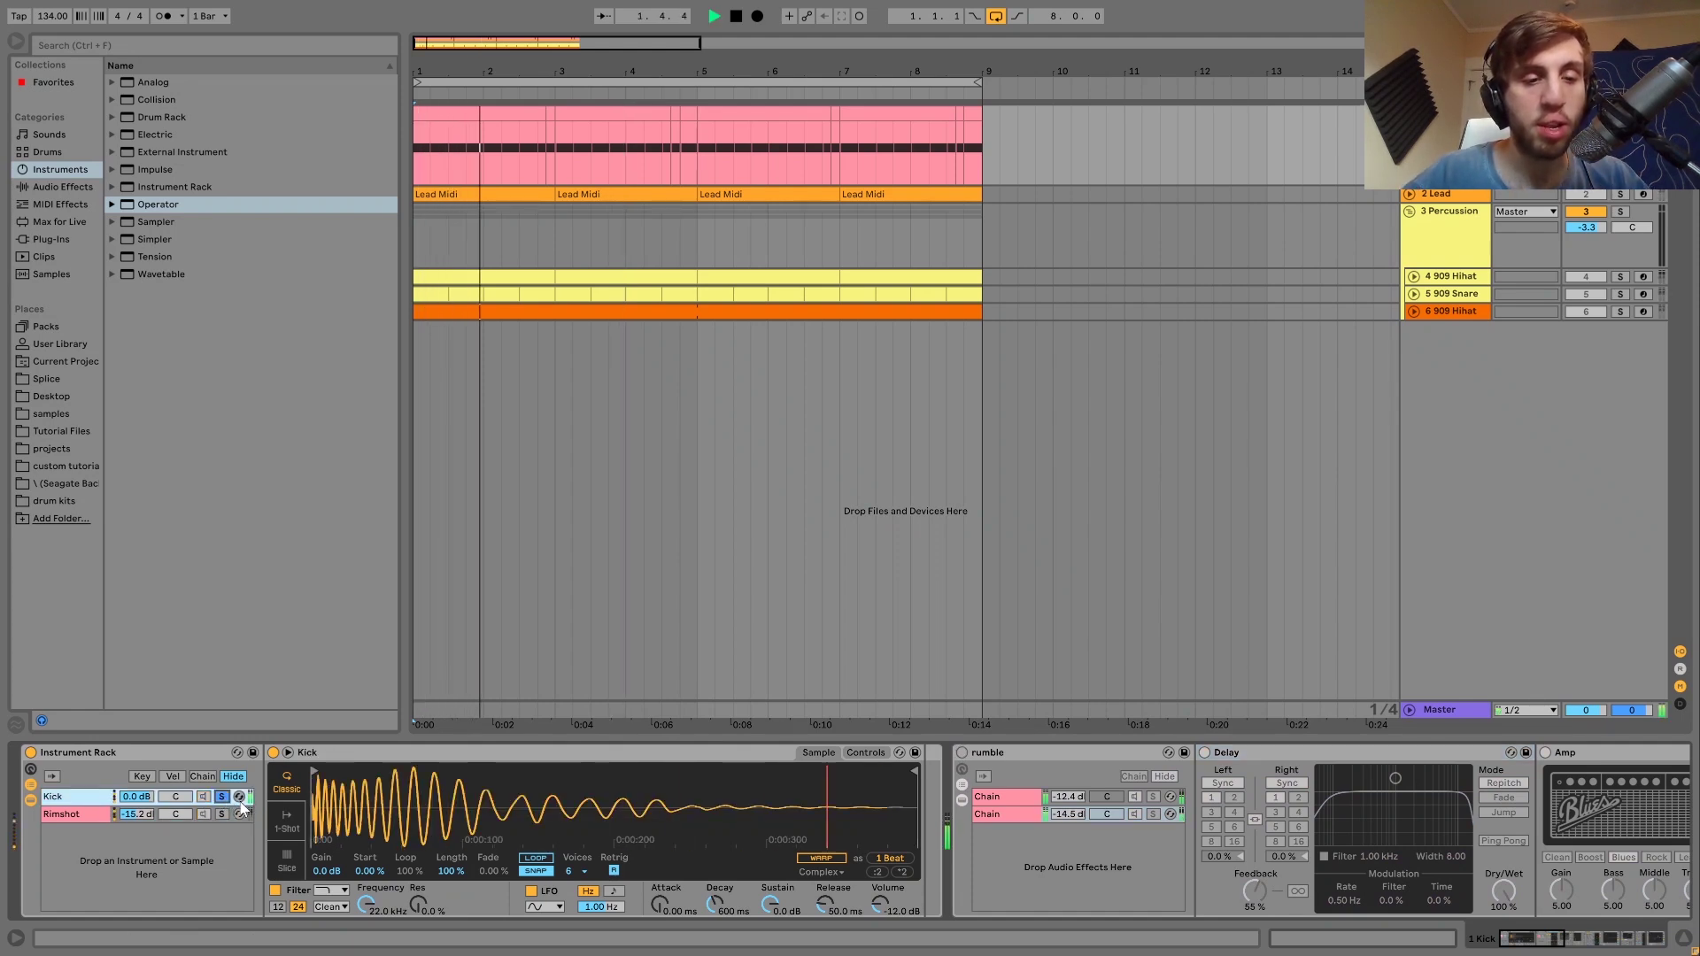
click(222, 814)
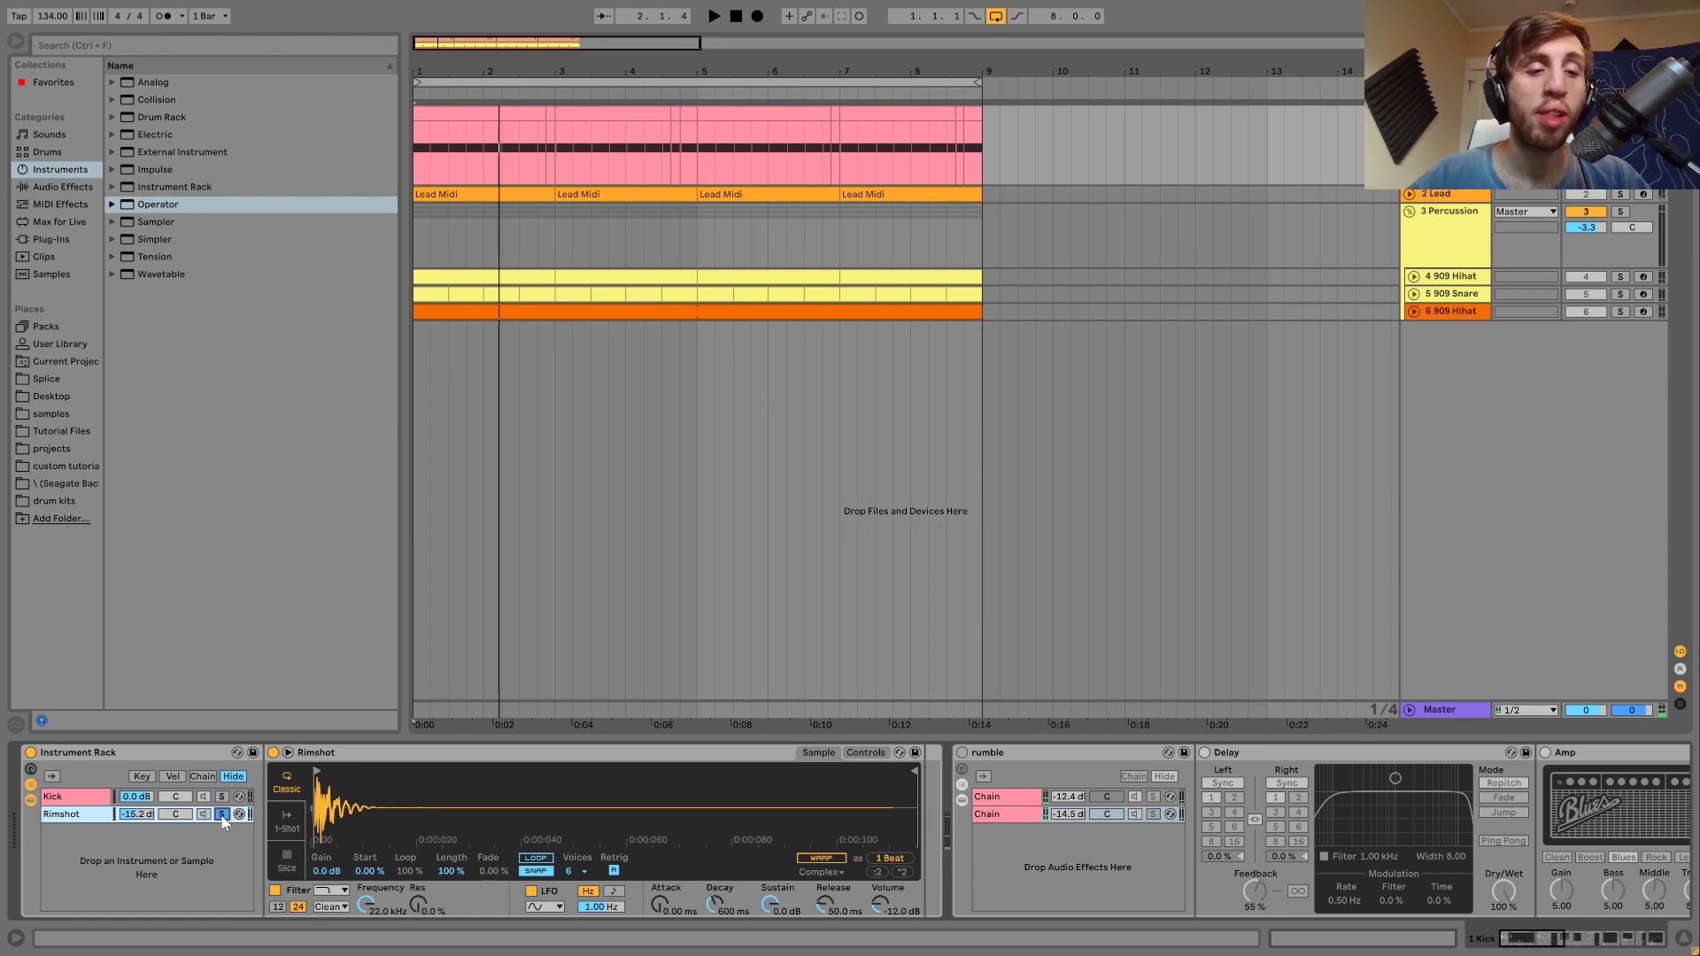
key(space)
key(space)
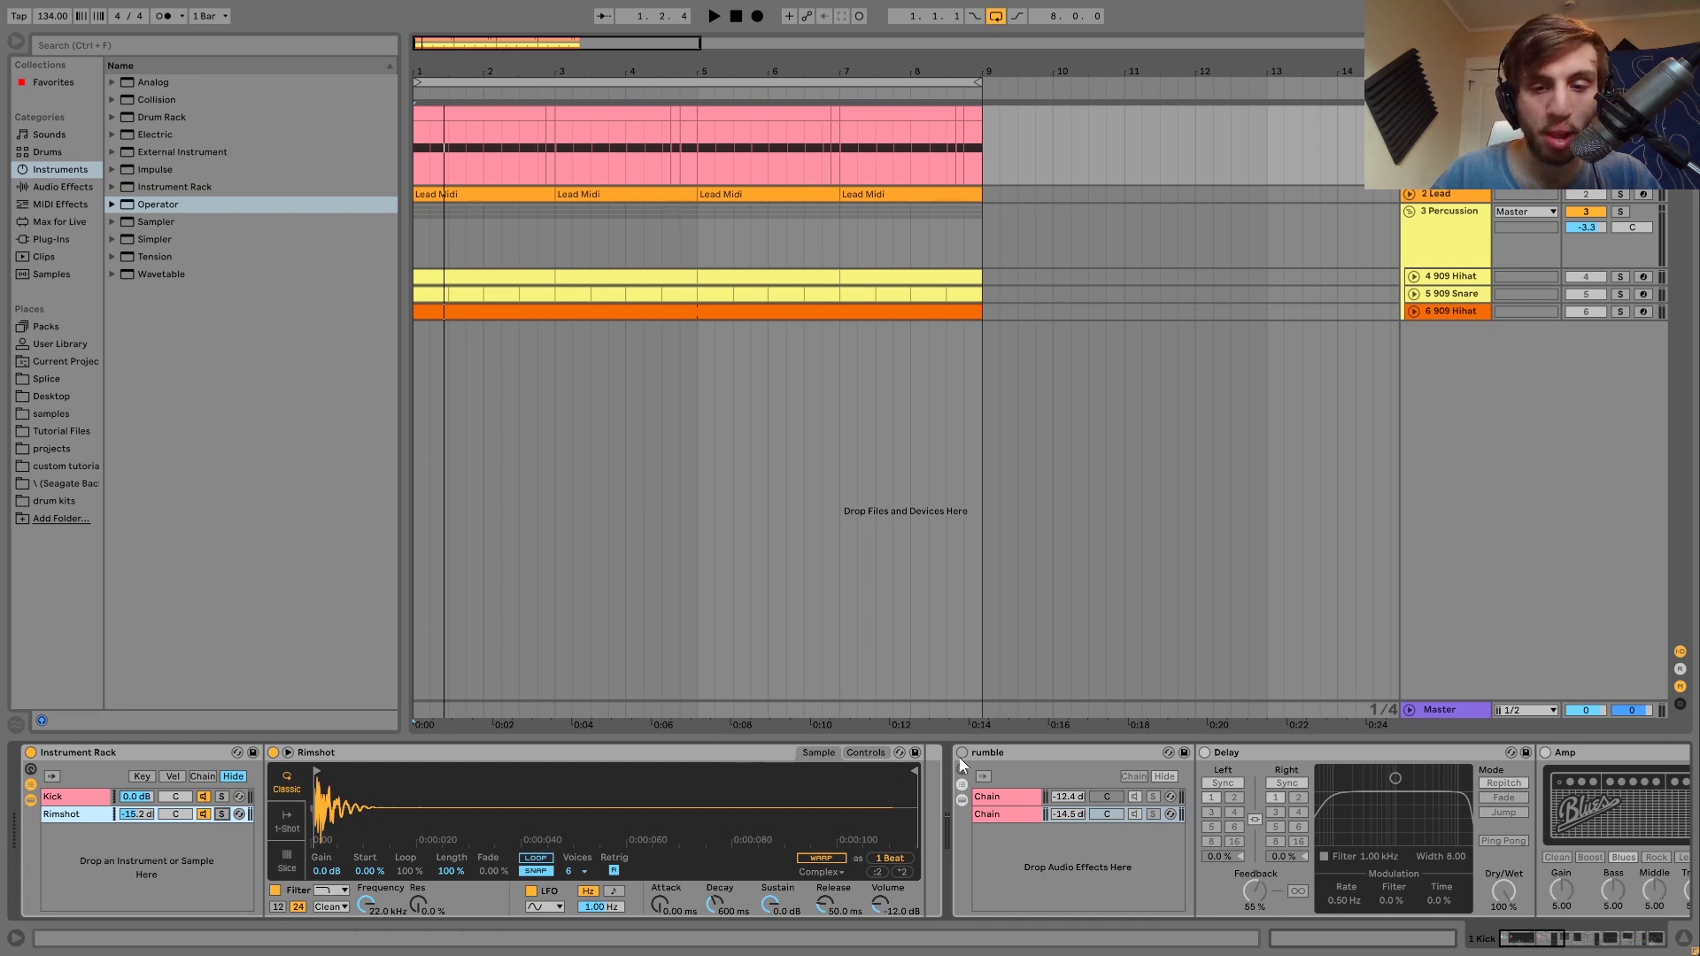
Re-enable the rumble rack and compare the mix with the Rimshot chain off and on.
click(962, 753)
click(202, 812)
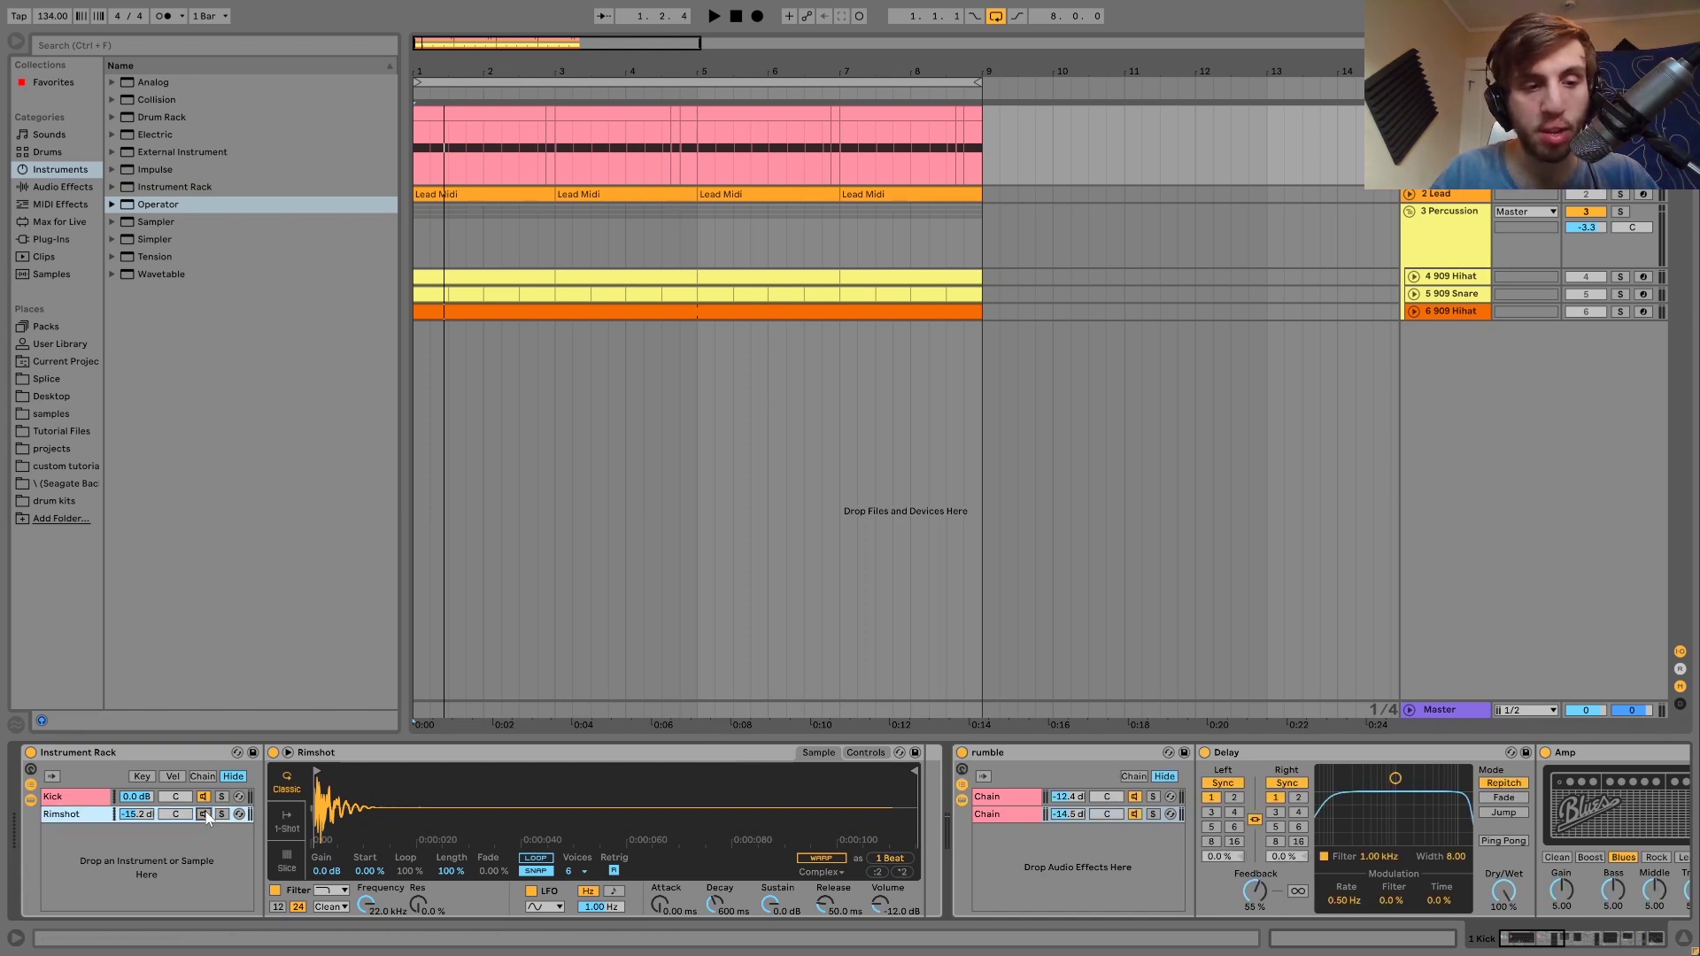
key(space)
click(204, 813)
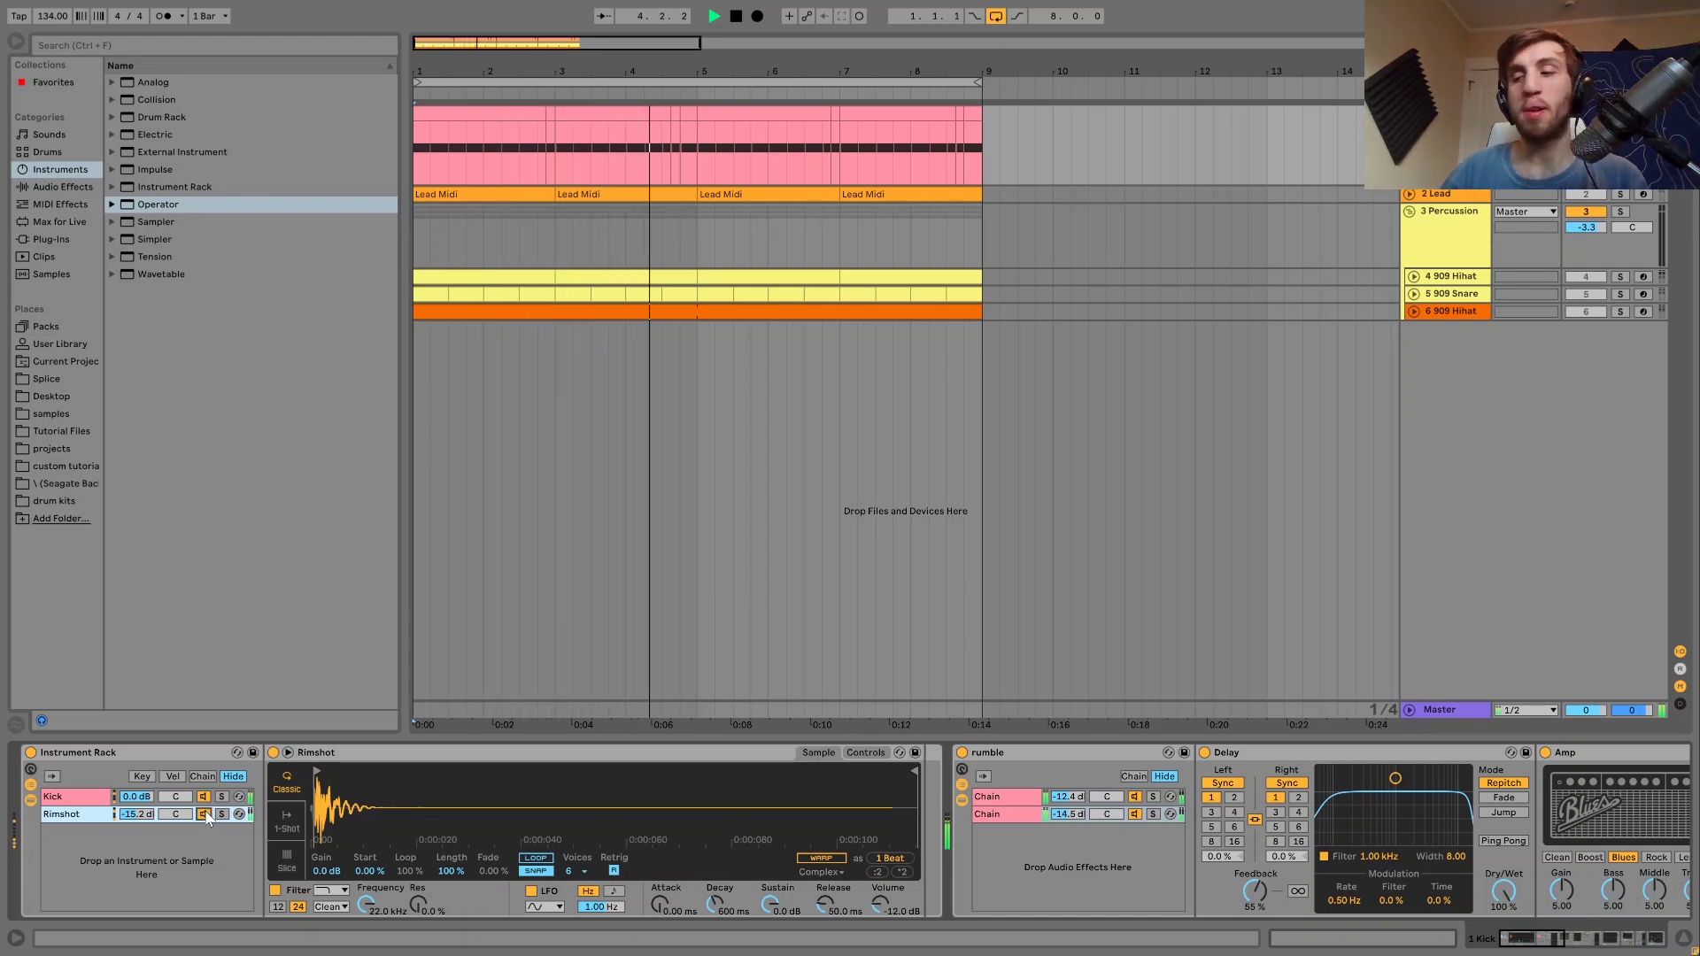
key(space)
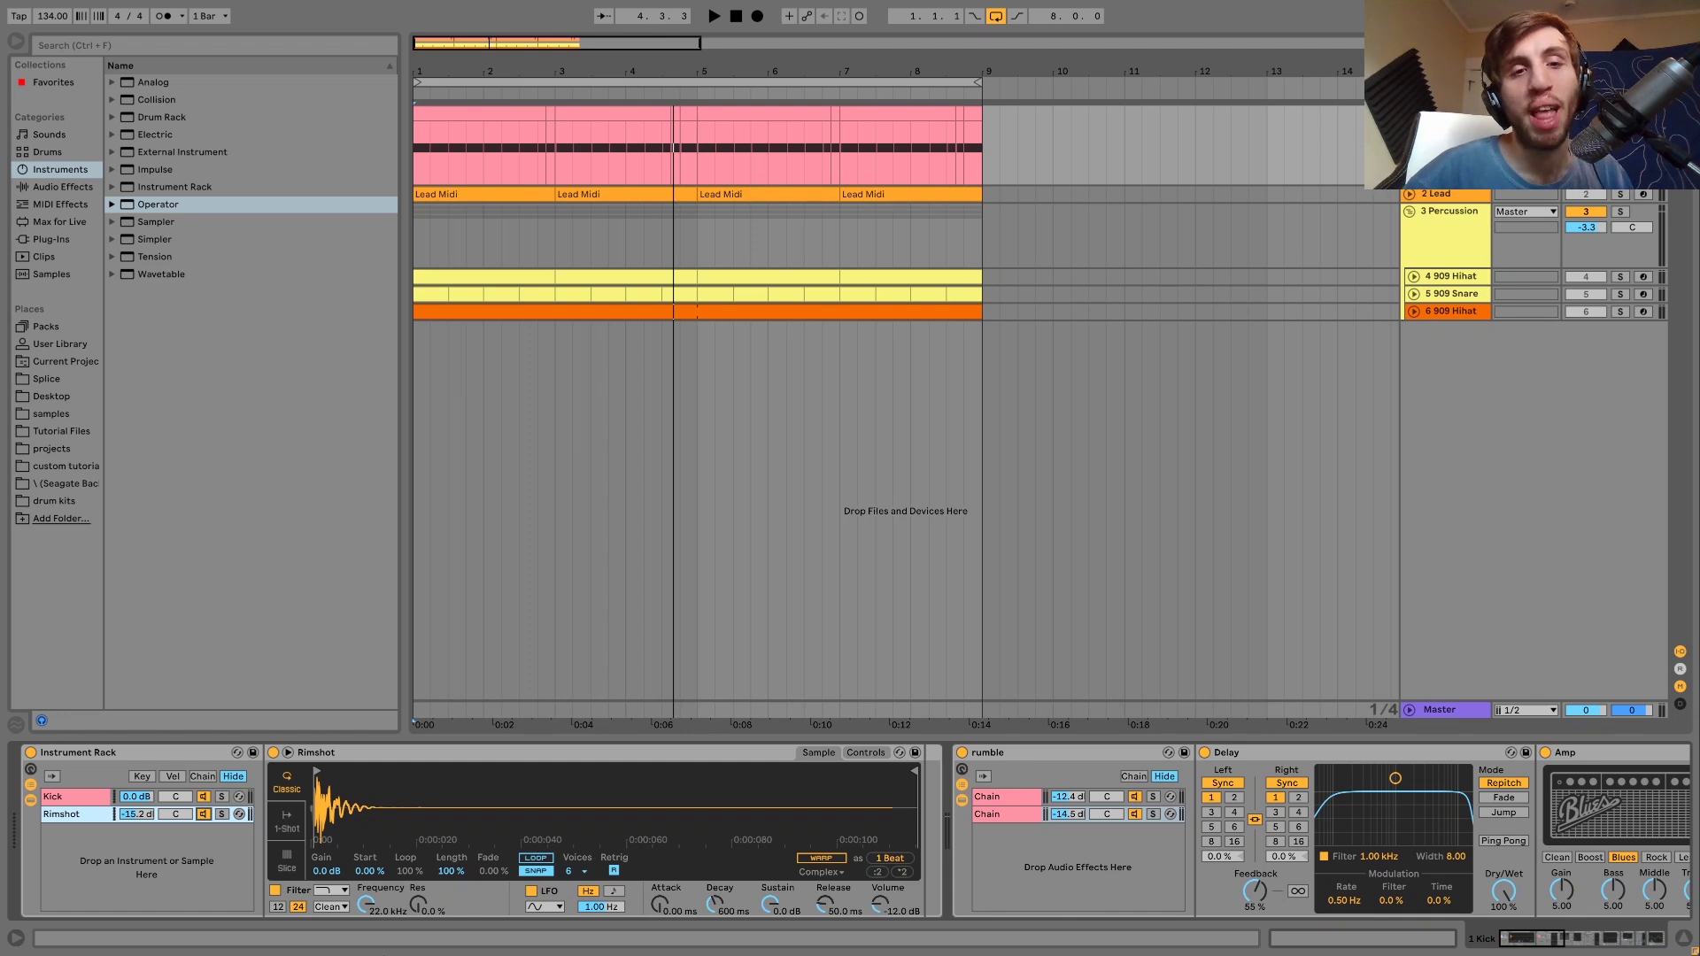
key(space)
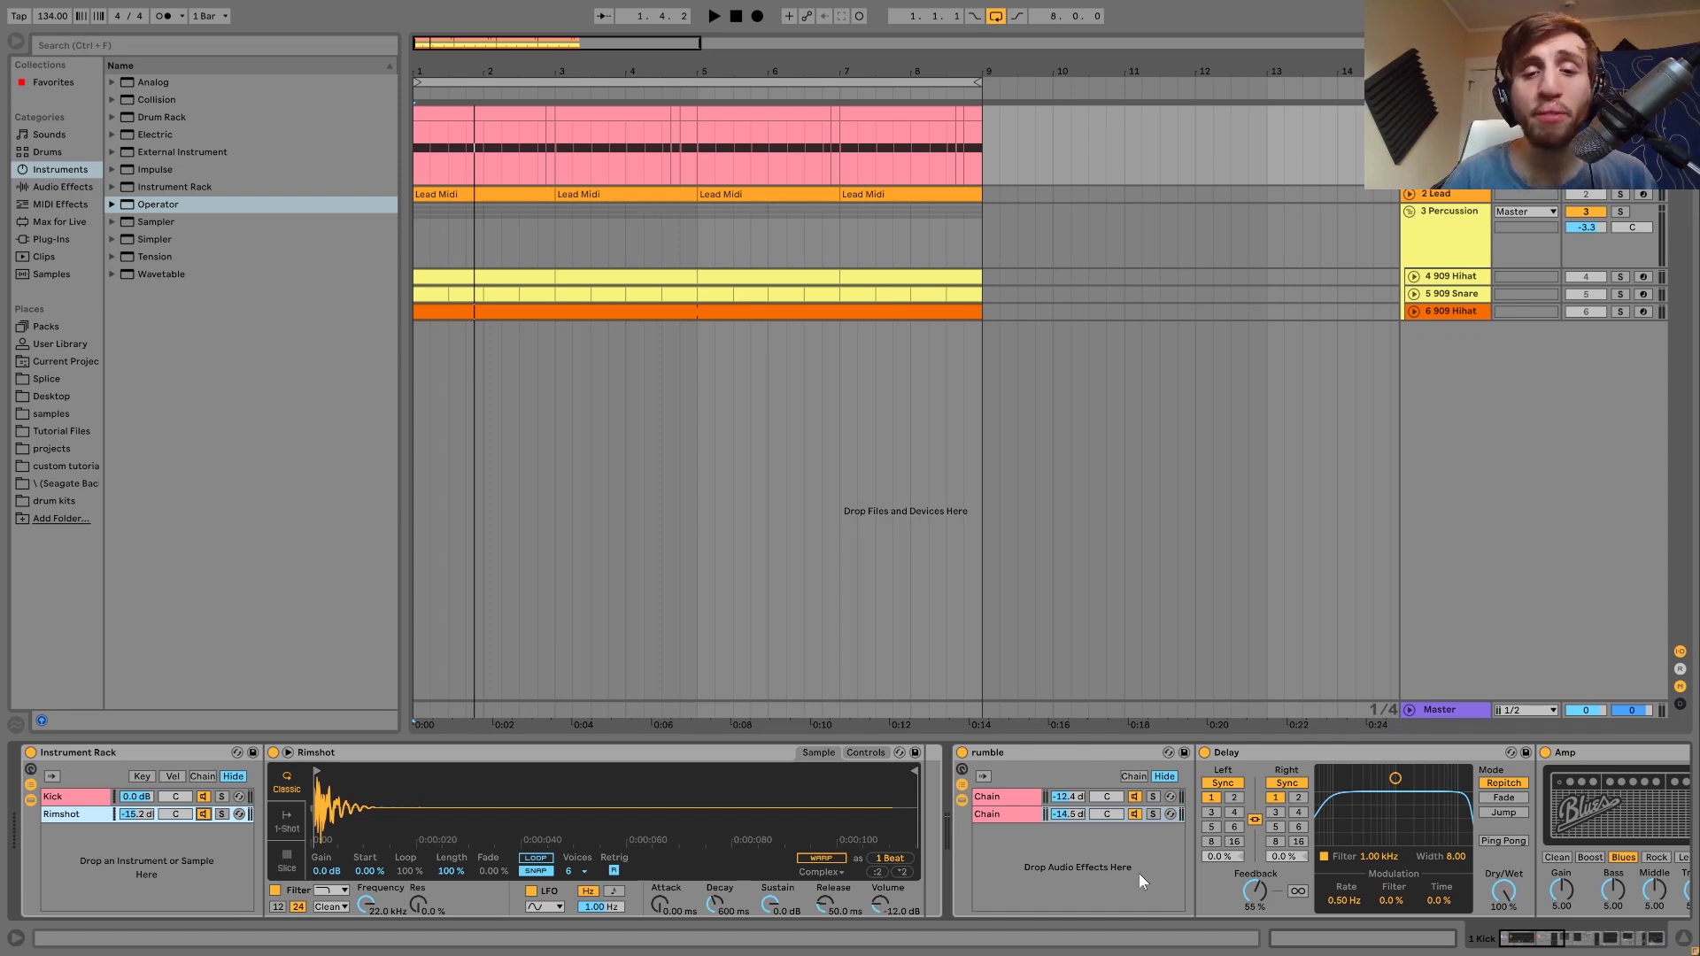
scroll(1138, 873, right, 5)
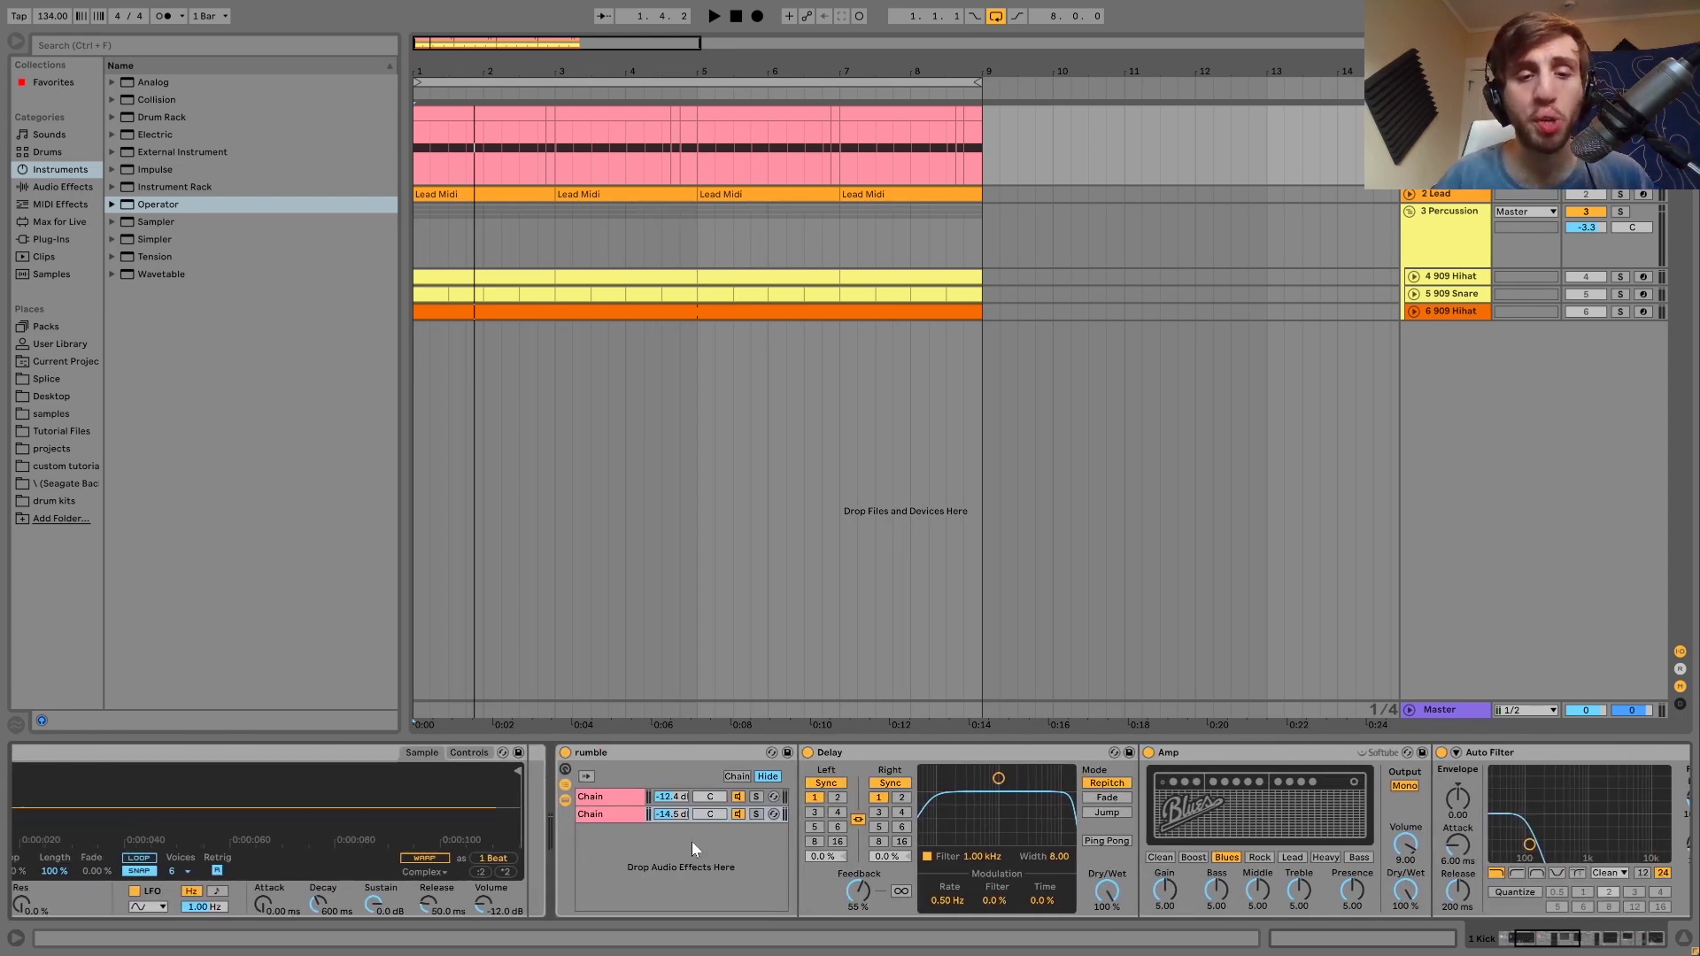
scroll(692, 842, right, 1)
click(580, 797)
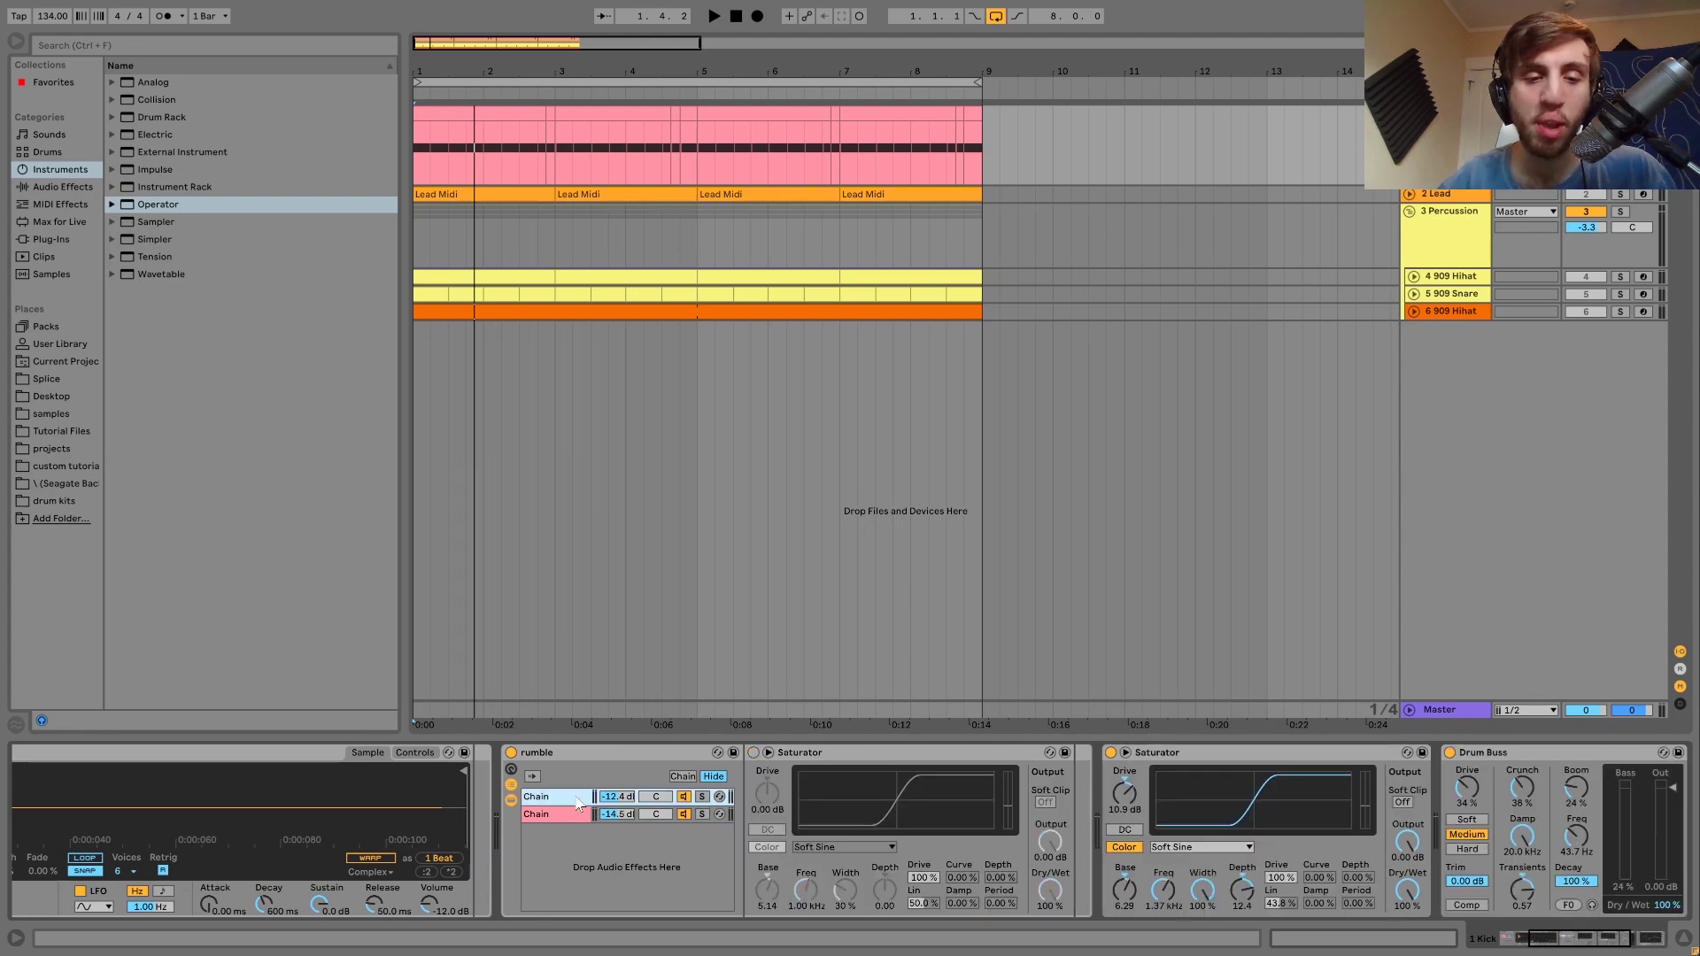
click(702, 796)
key(space)
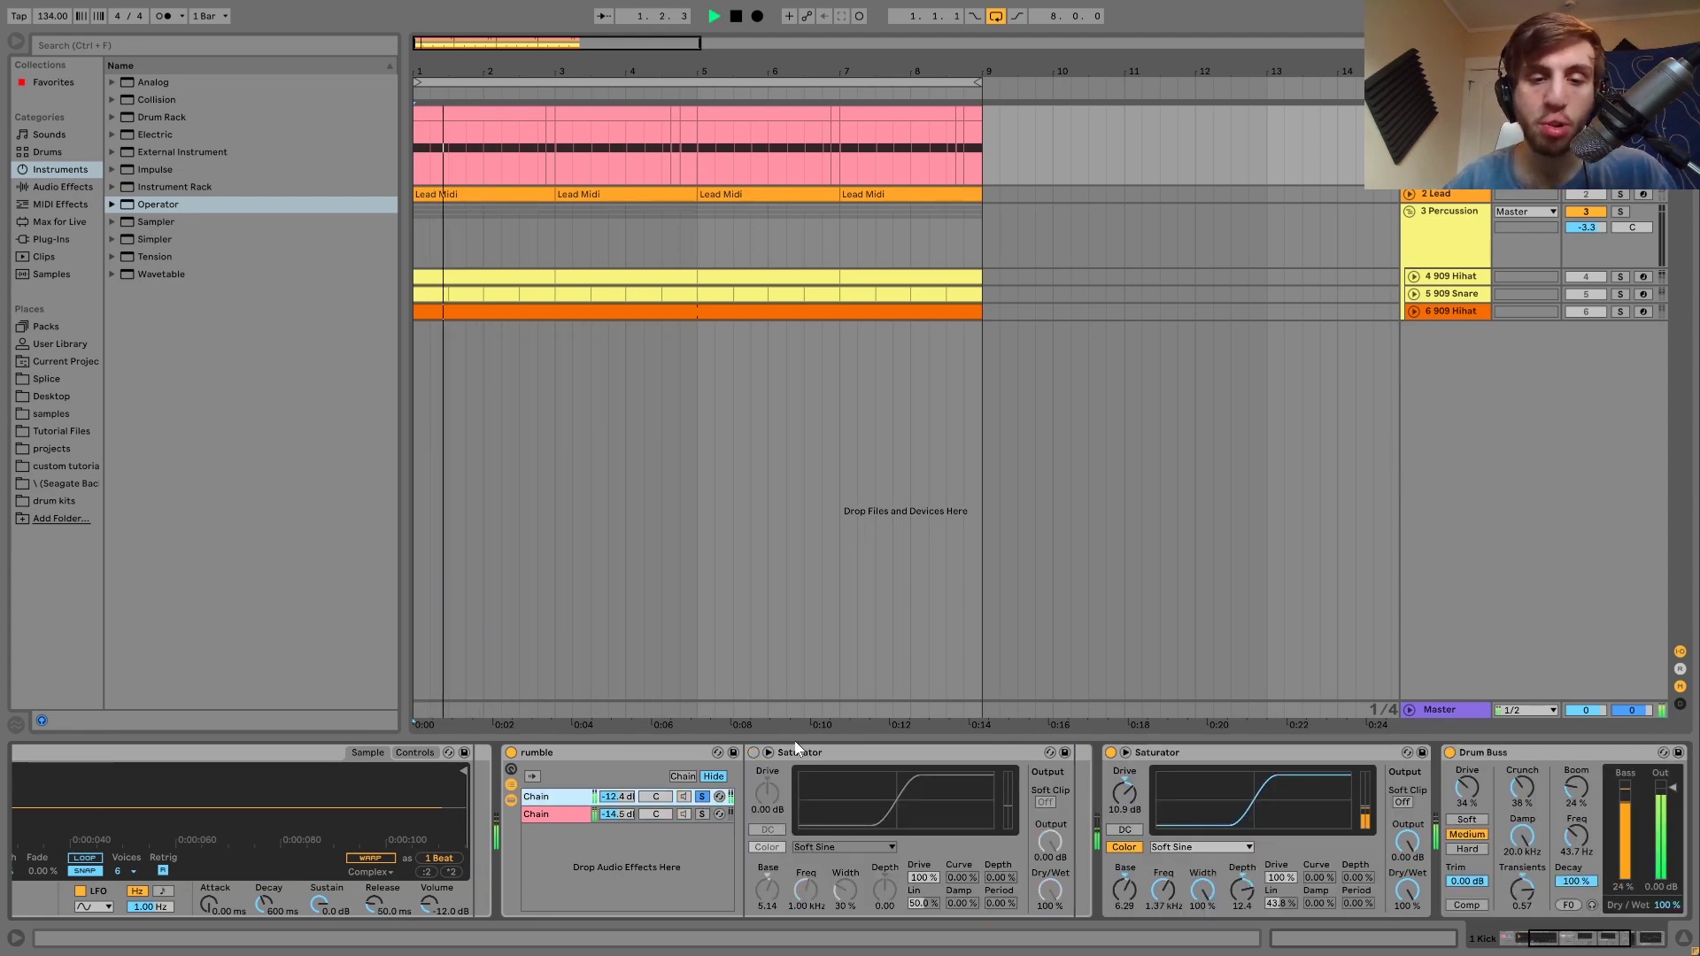
click(796, 751)
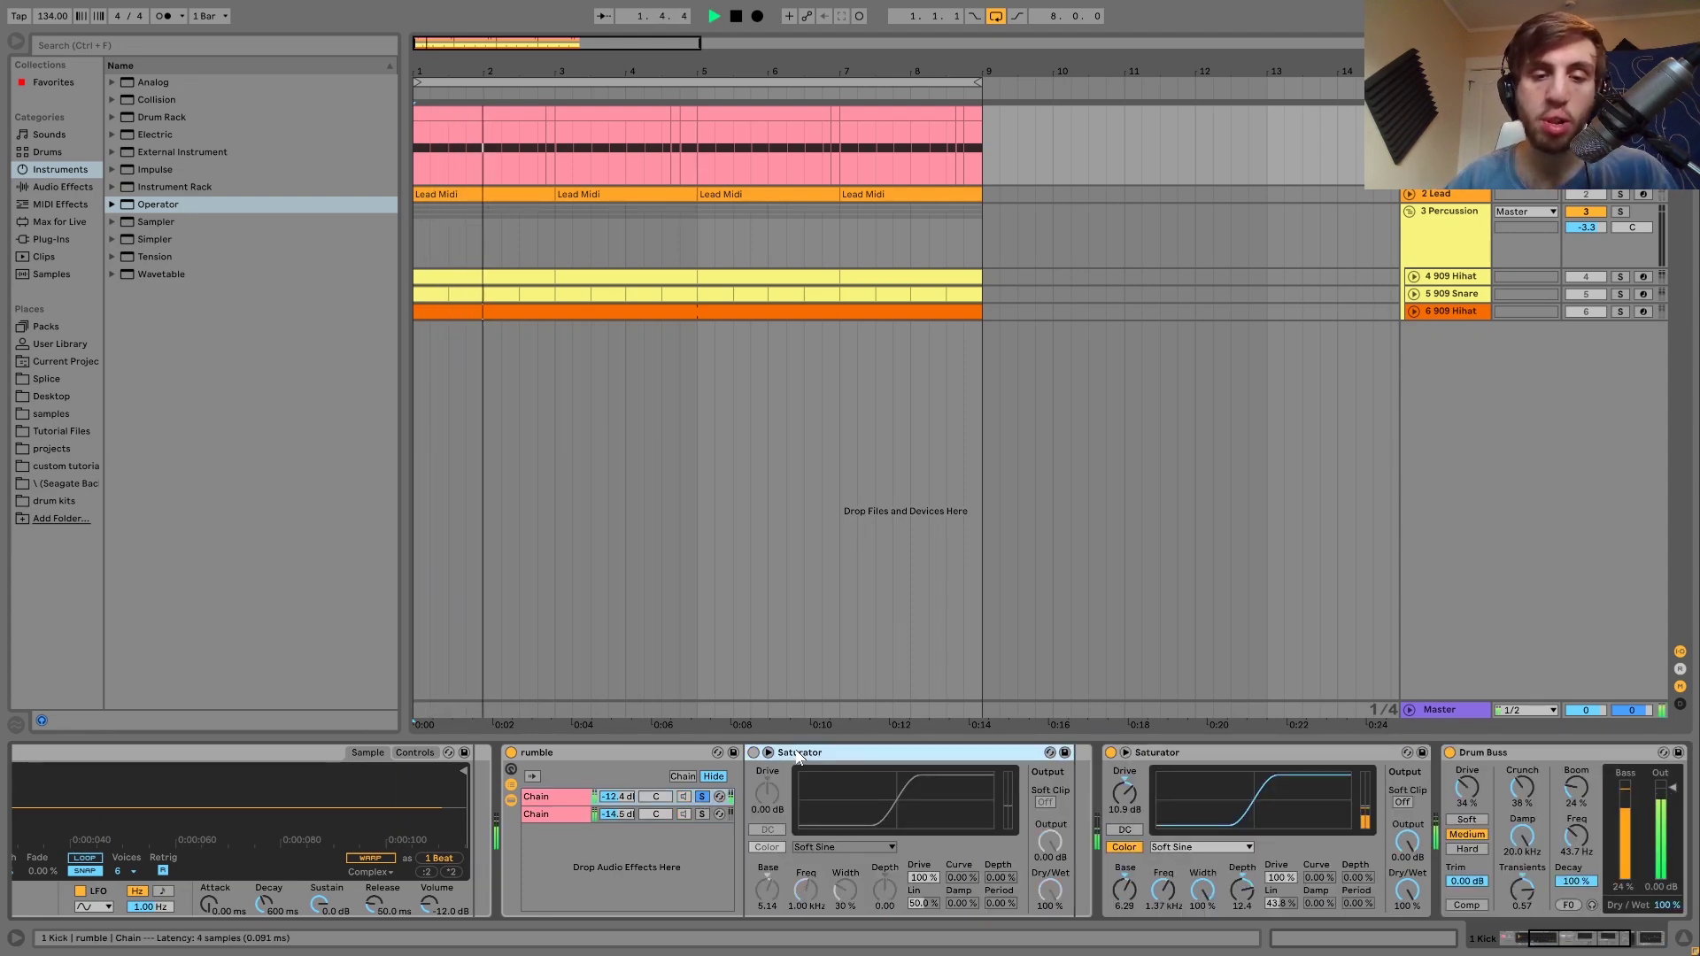
click(703, 814)
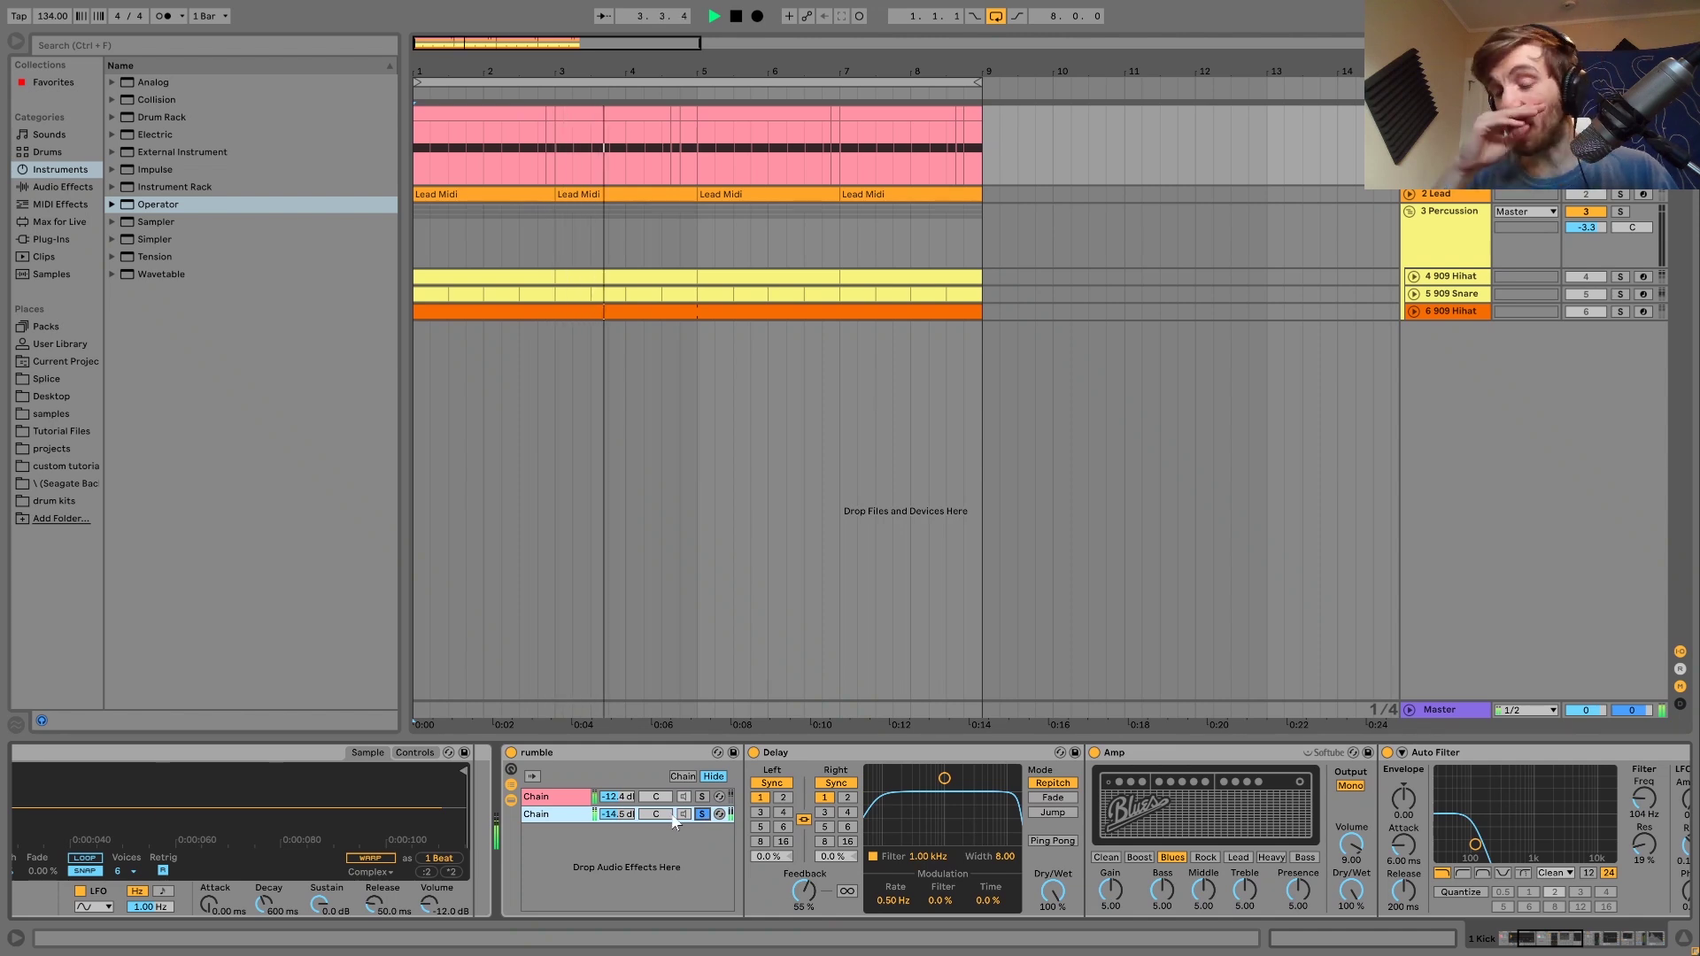
key(space)
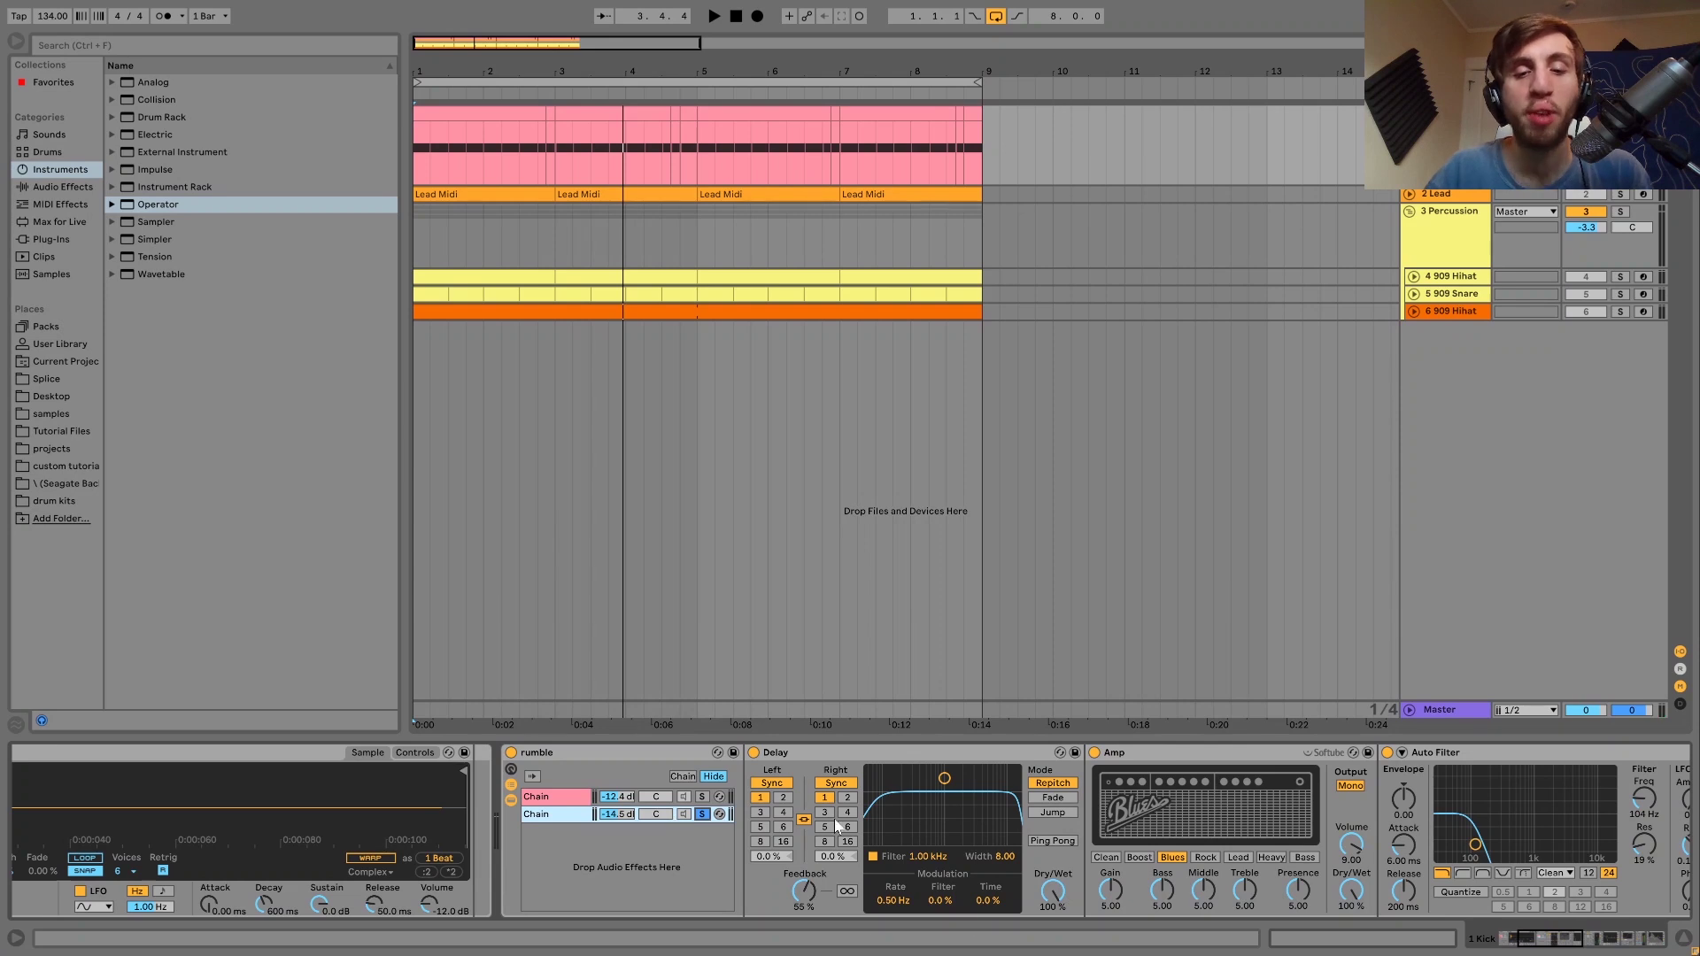
scroll(890, 832, down, 5)
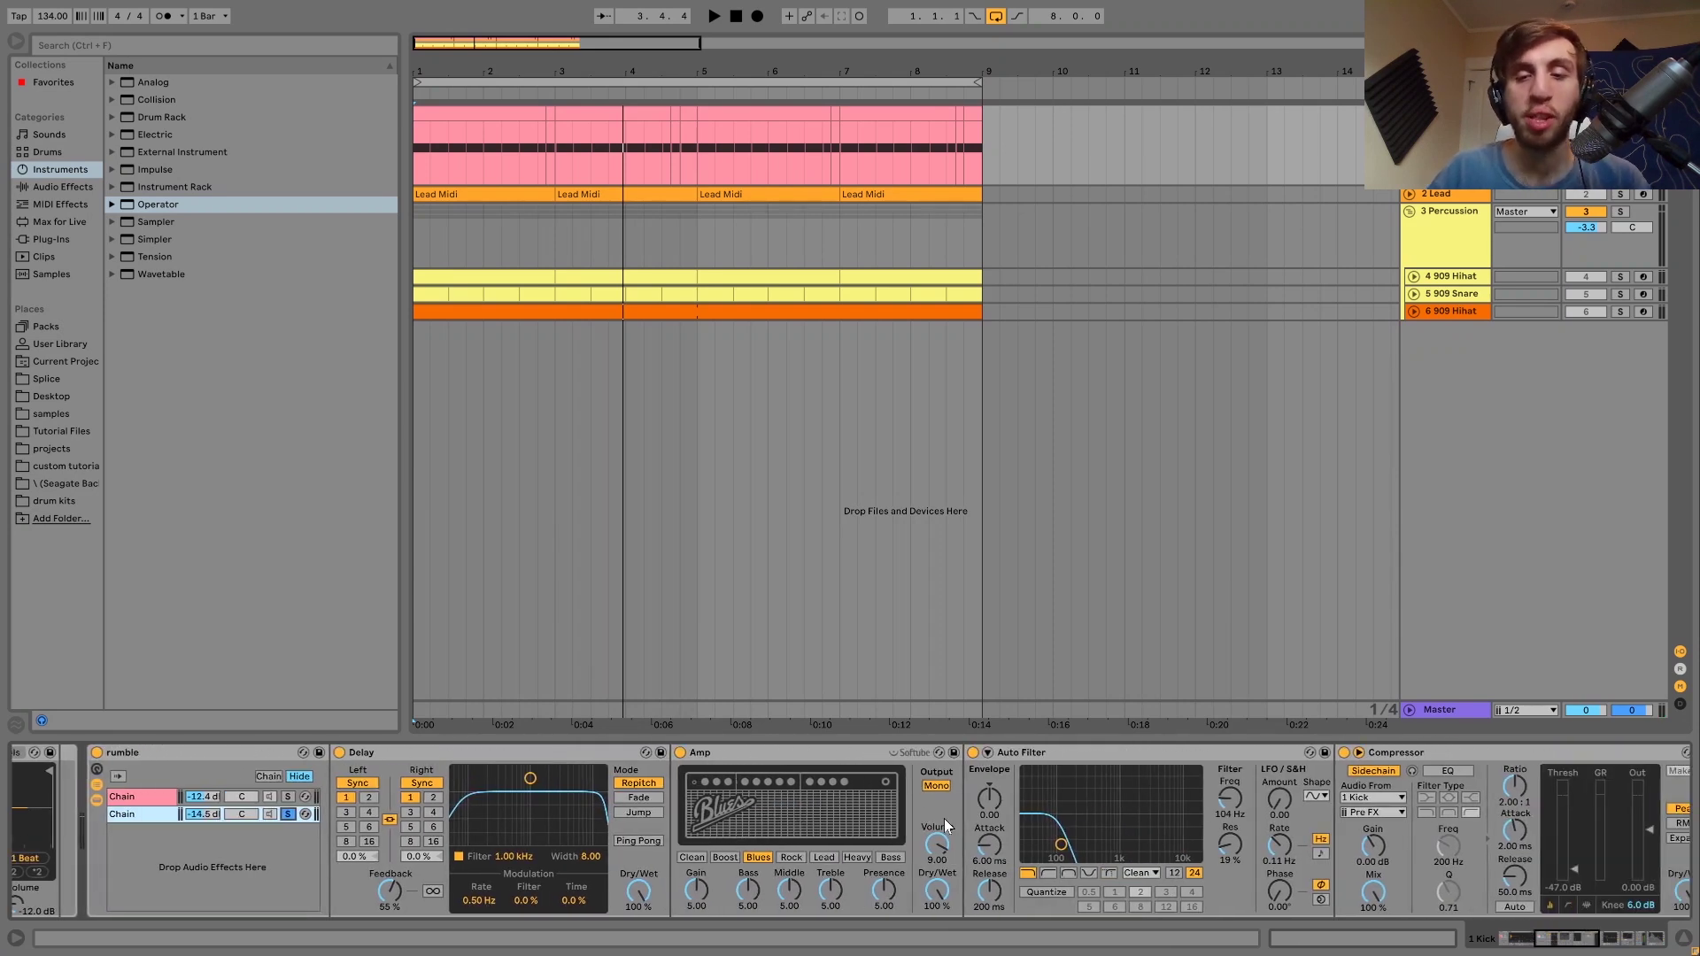
click(973, 753)
key(space)
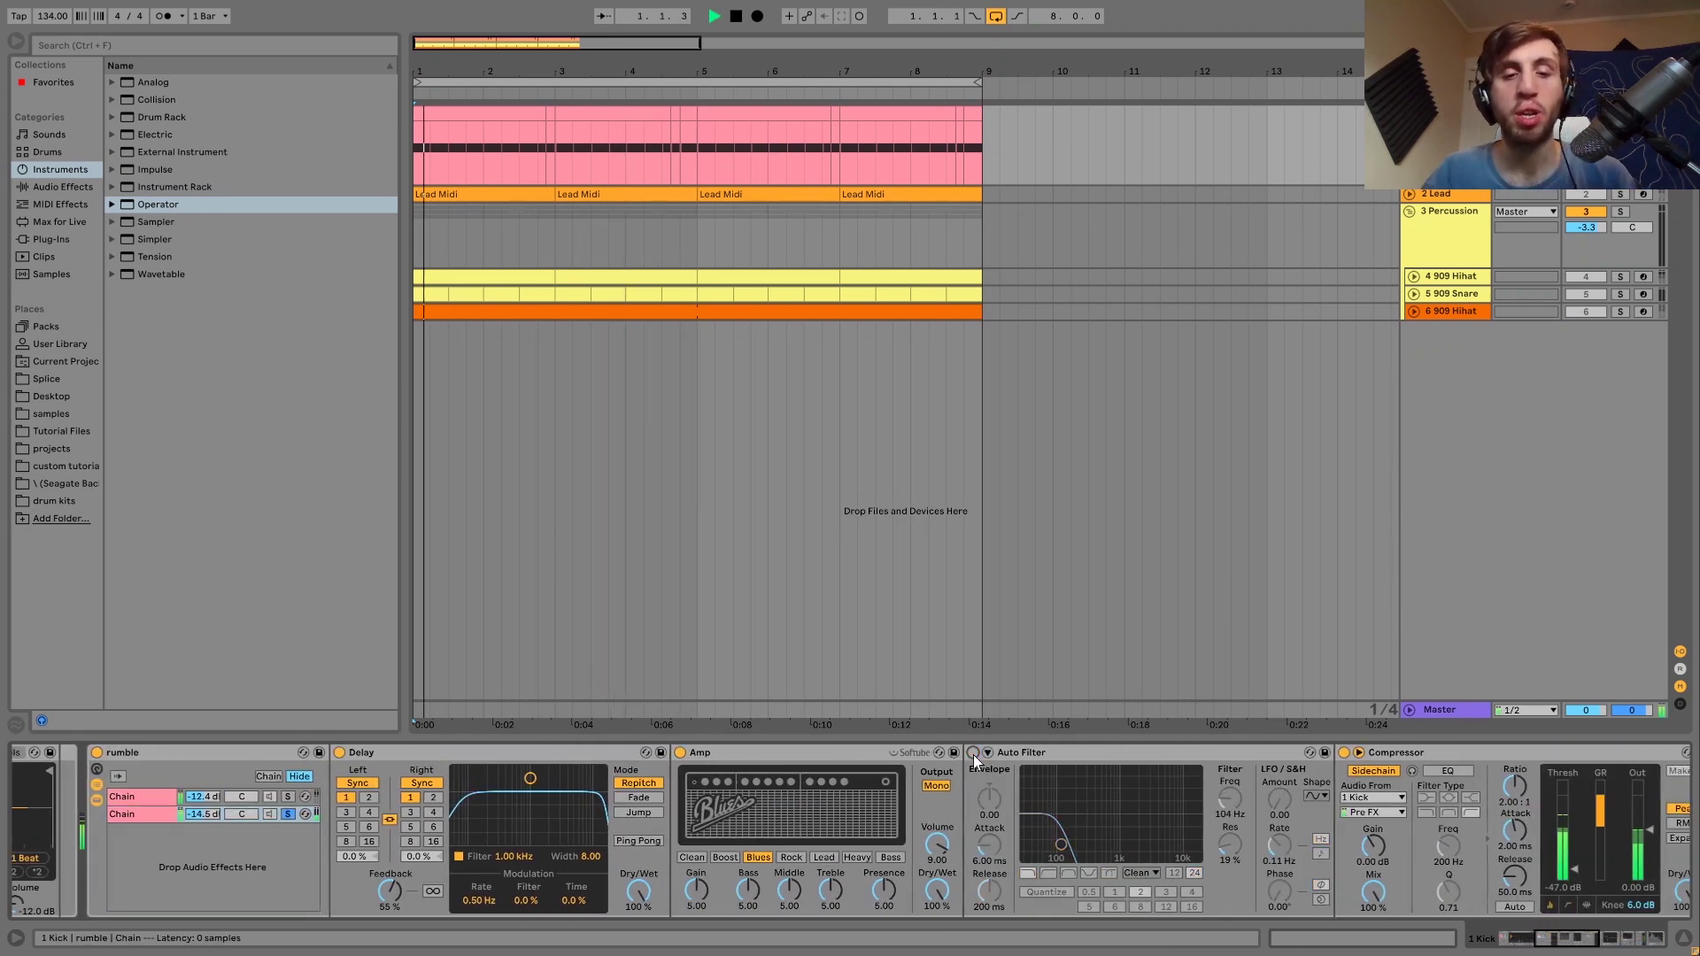
key(space)
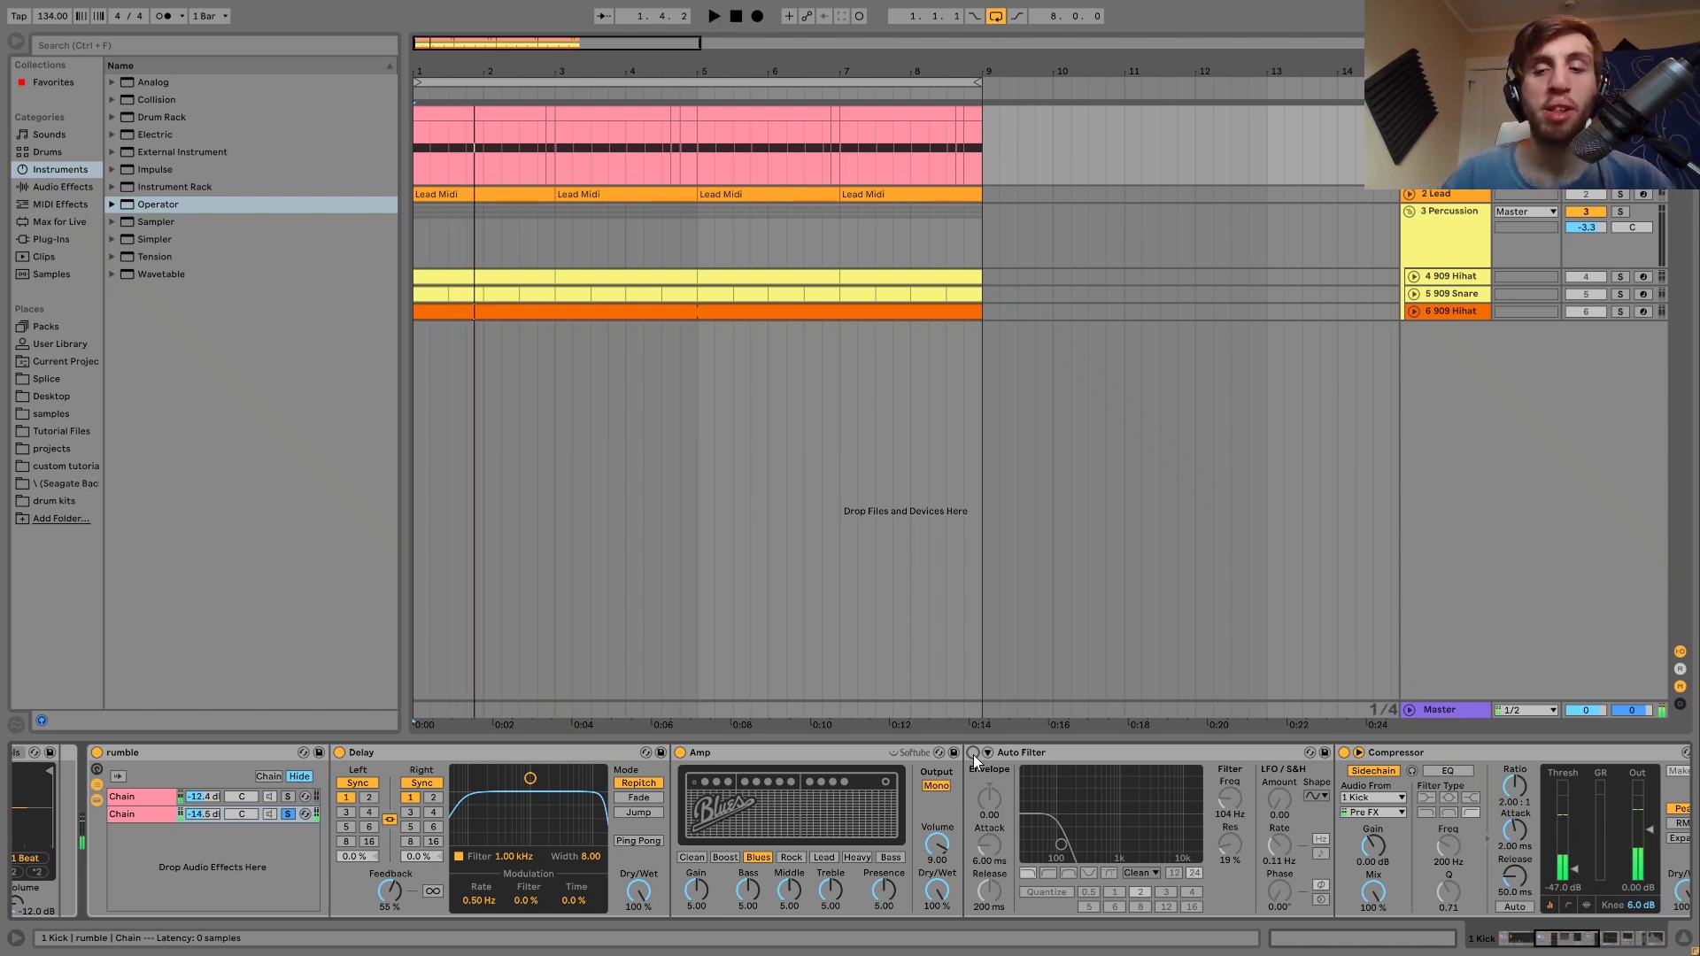
click(973, 752)
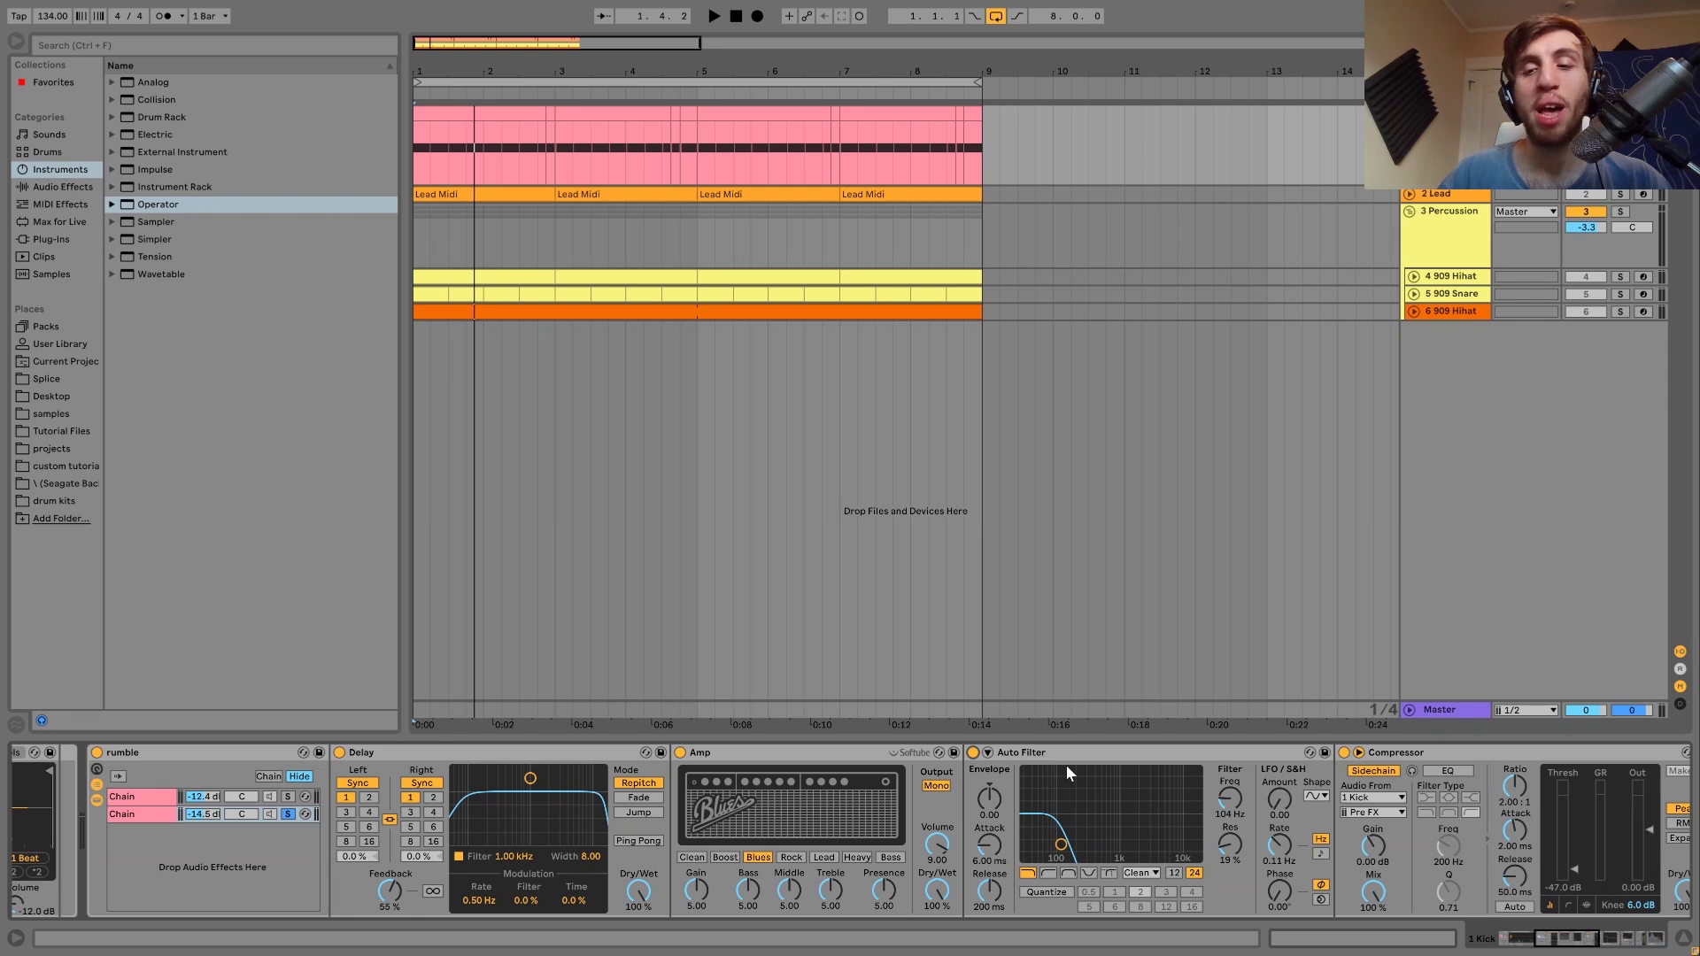
key(space)
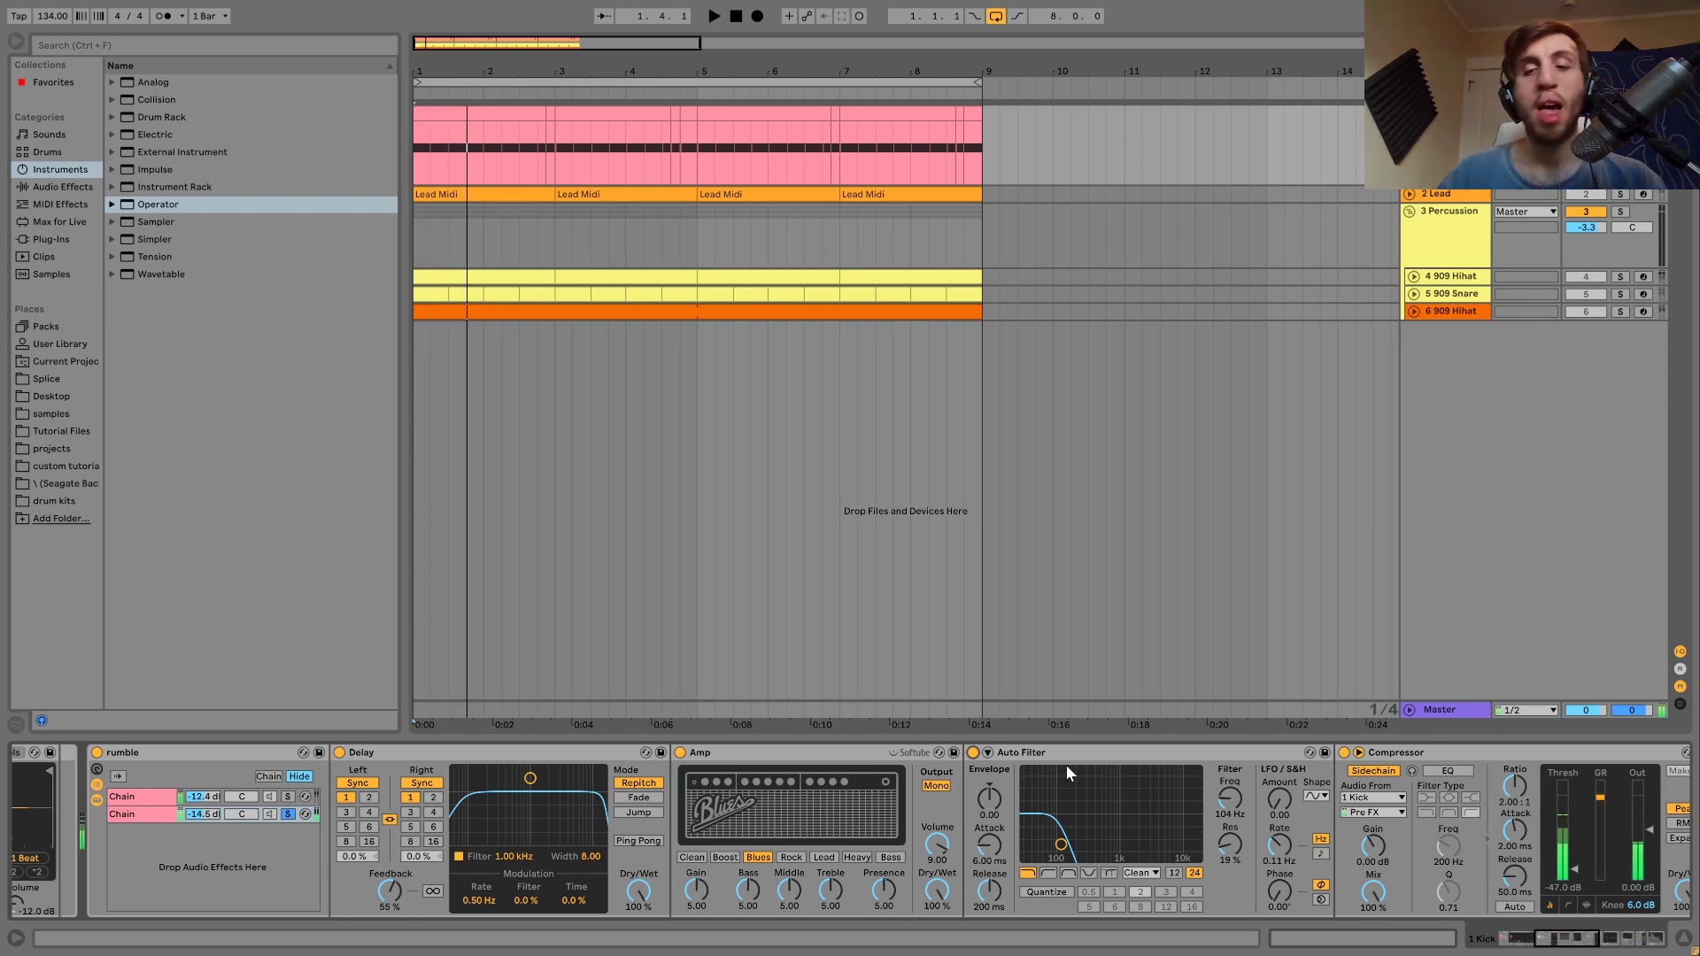
scroll(1065, 763, down, 5)
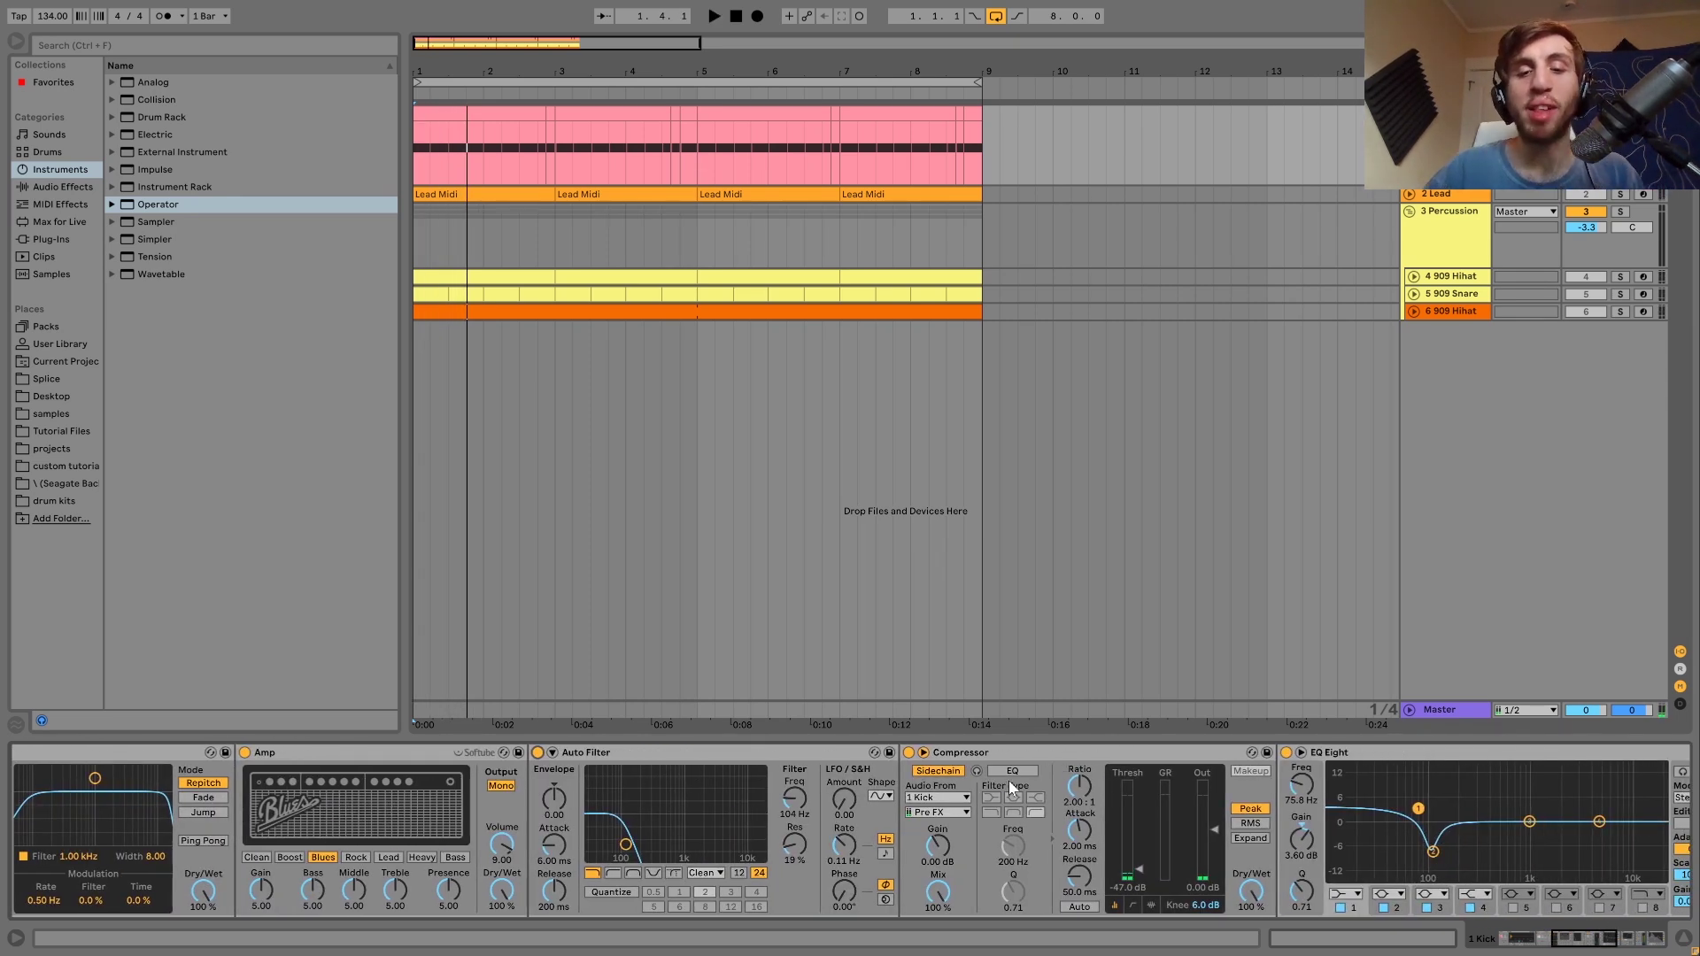
scroll(1128, 826, down, 2)
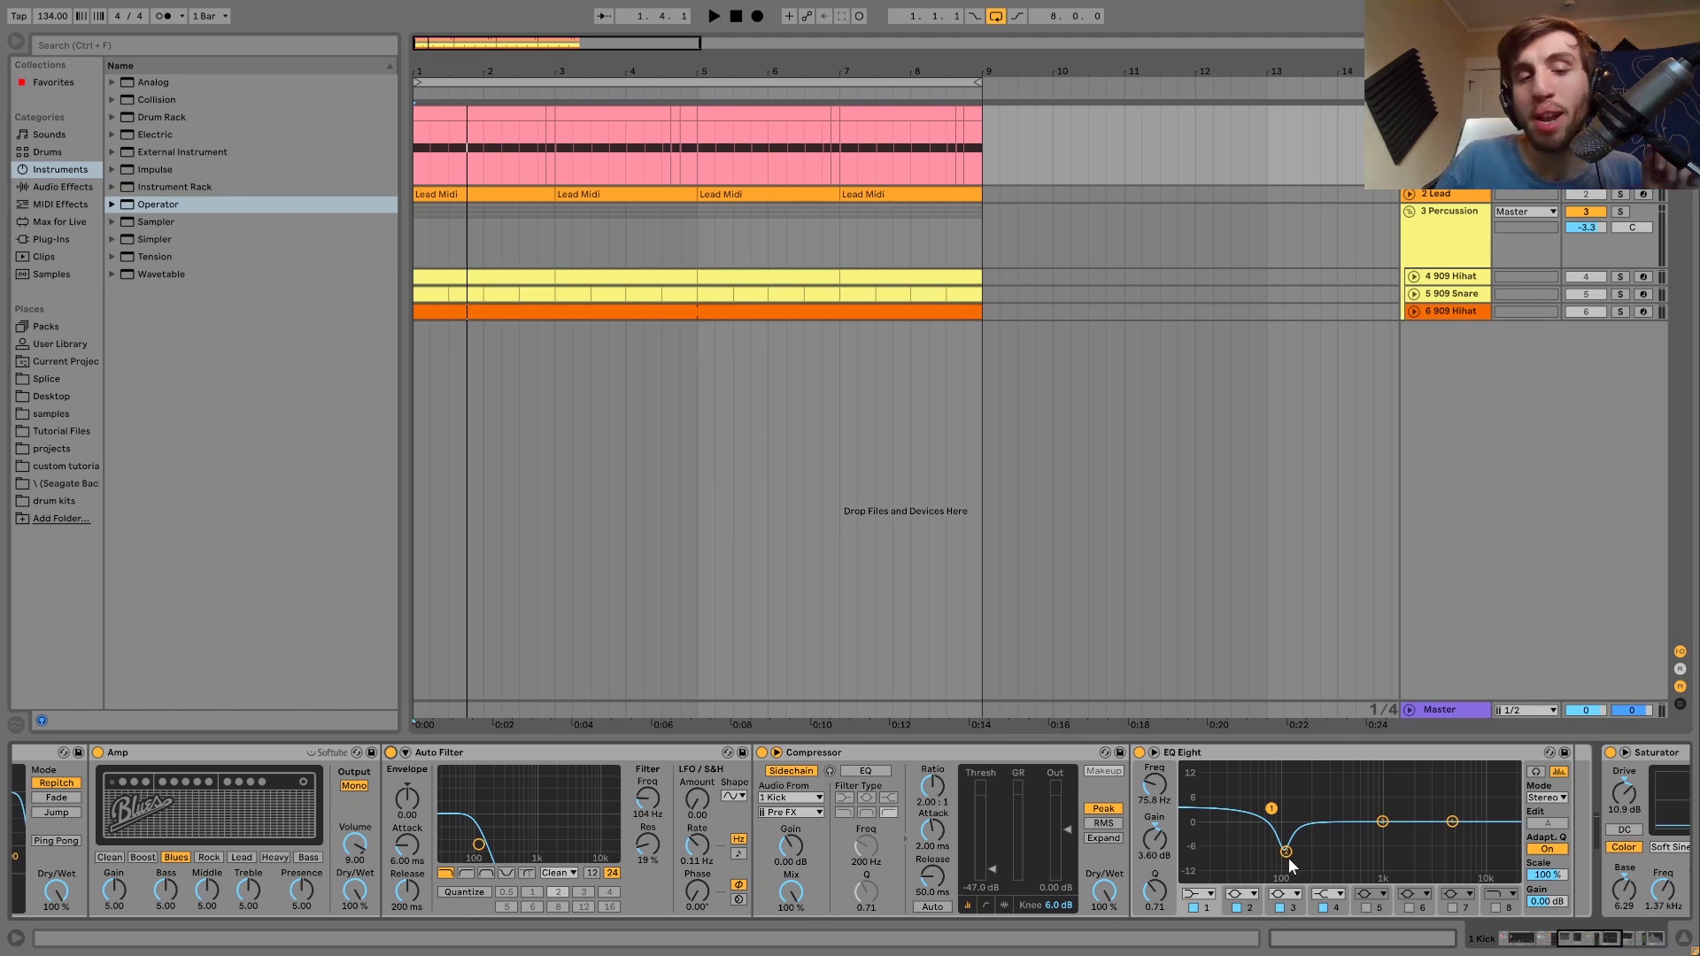
scroll(1289, 857, left, 10)
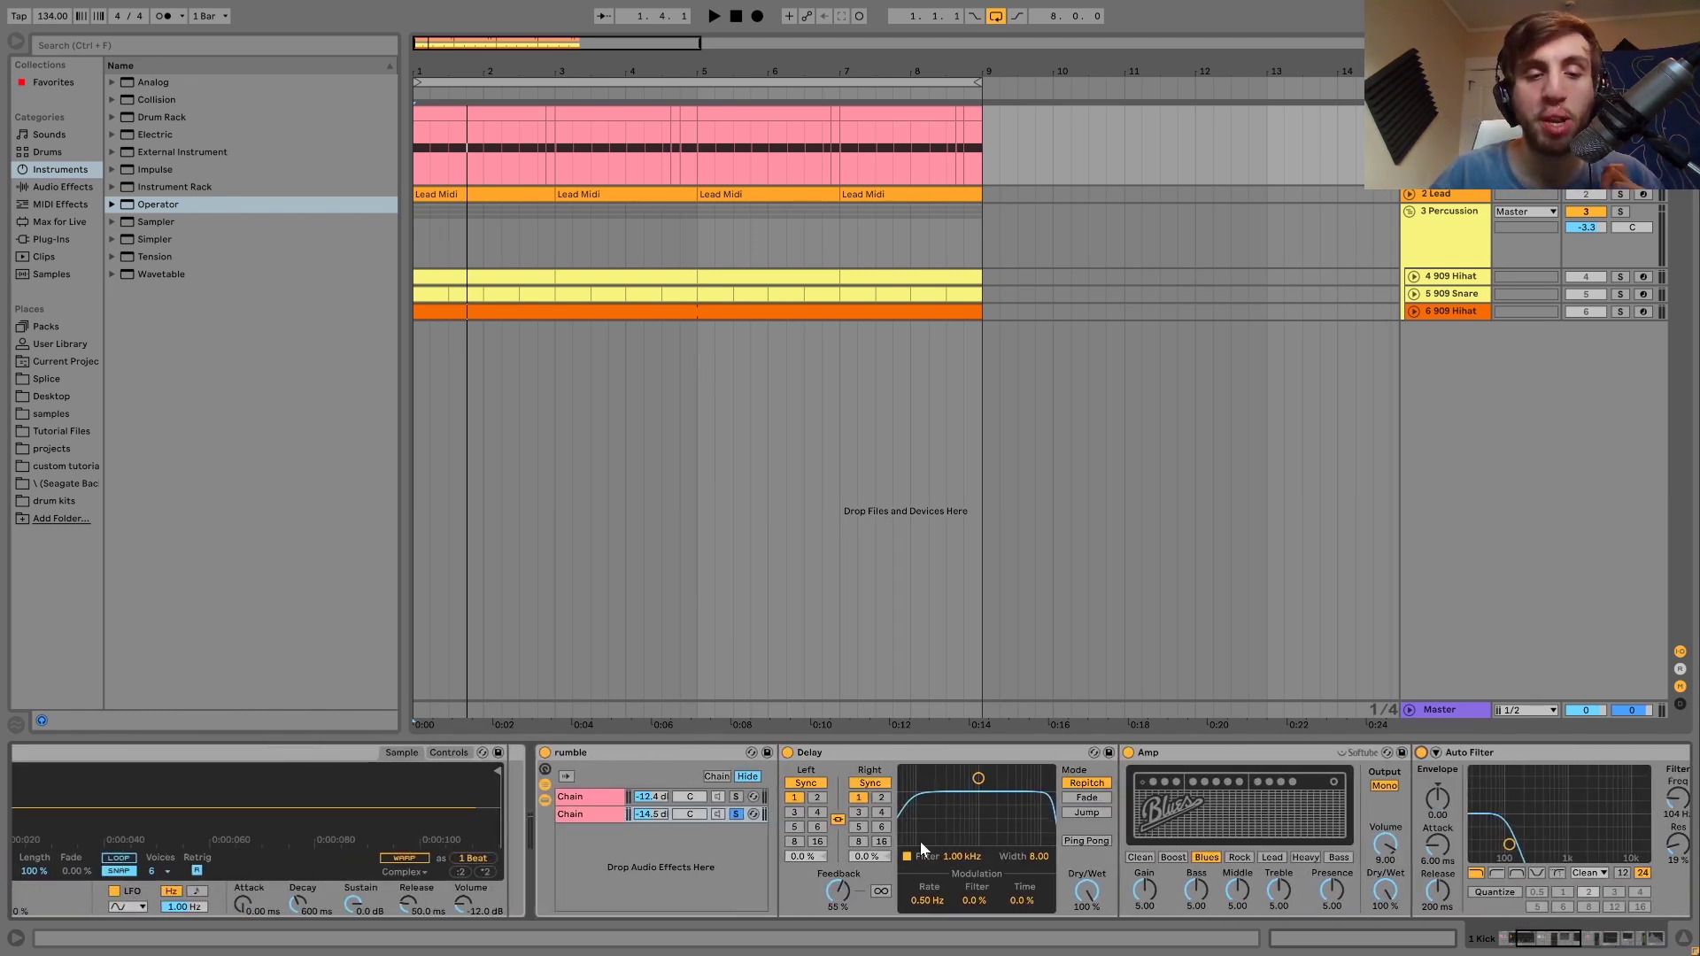
click(735, 814)
key(space)
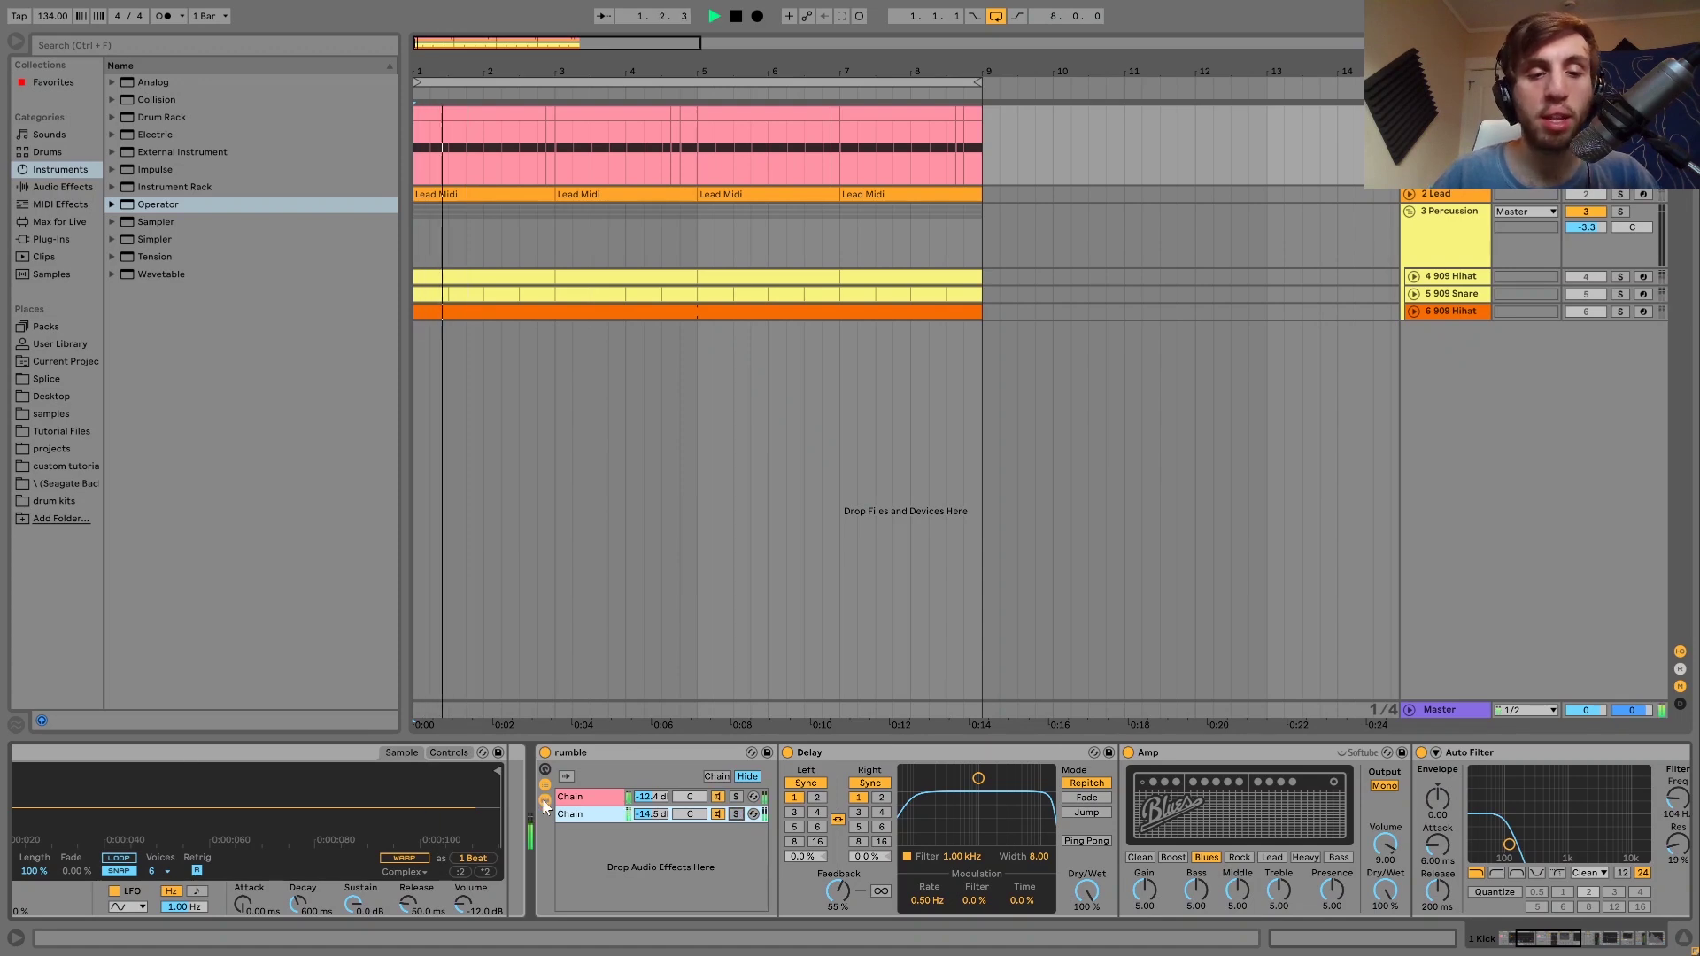
Show the Kick's rumble rack, Saturator, Drum Buss and EQ Eight, and audition the track.
click(544, 799)
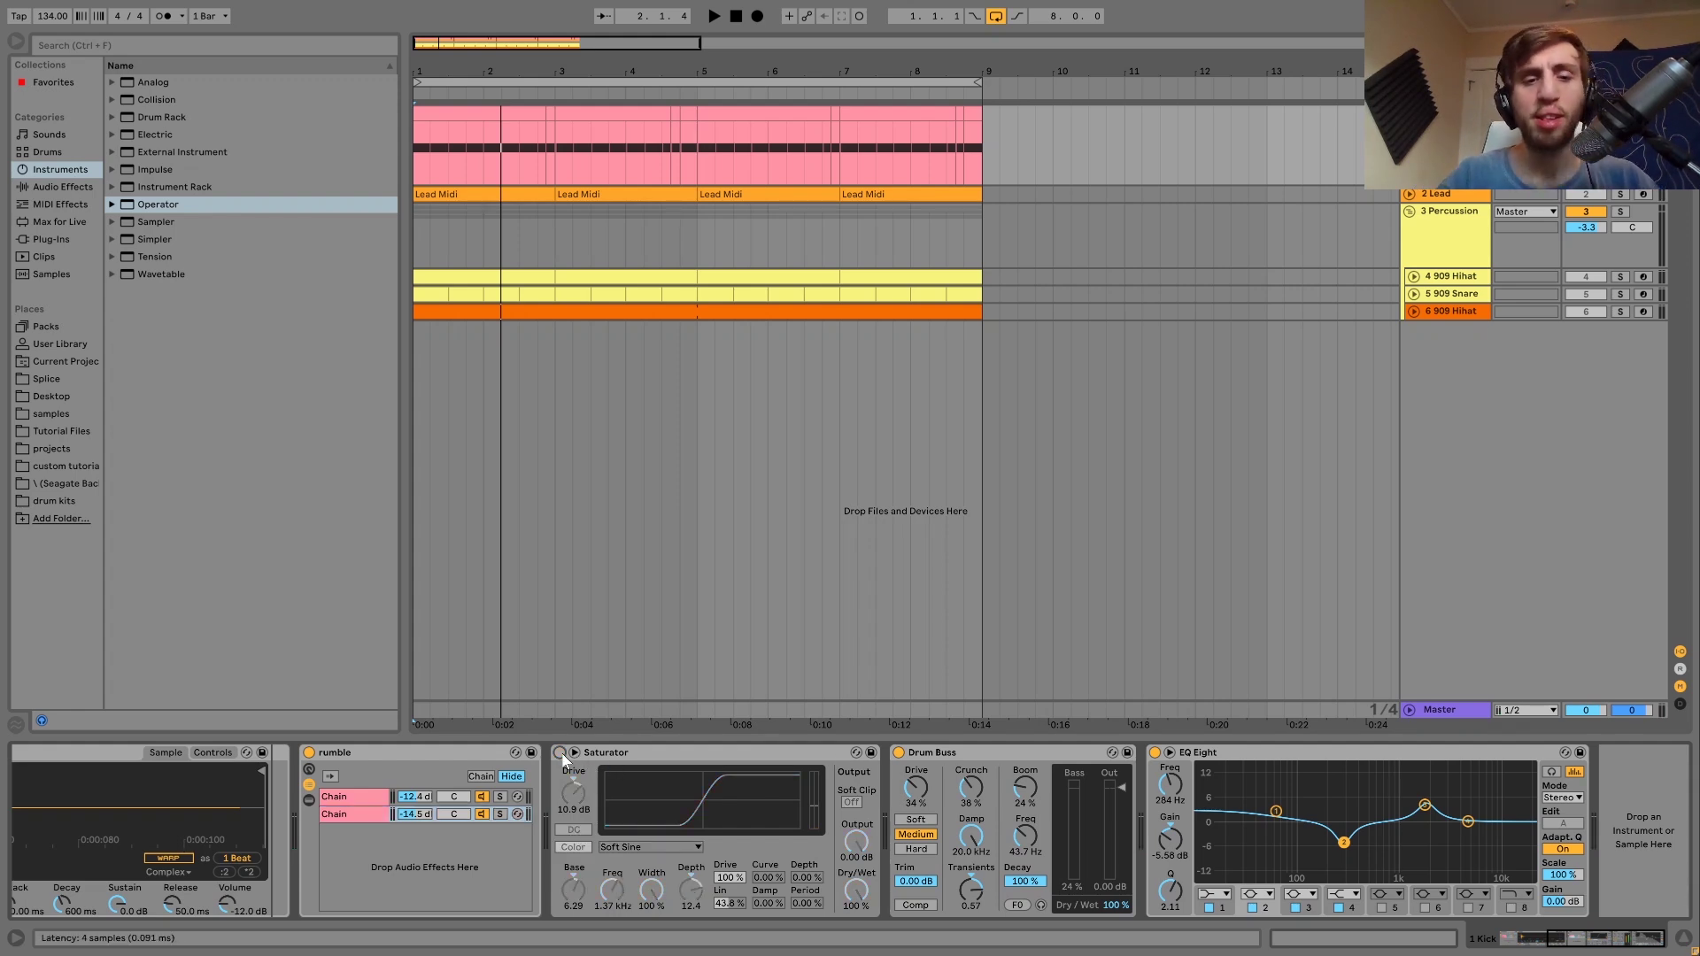
key(space)
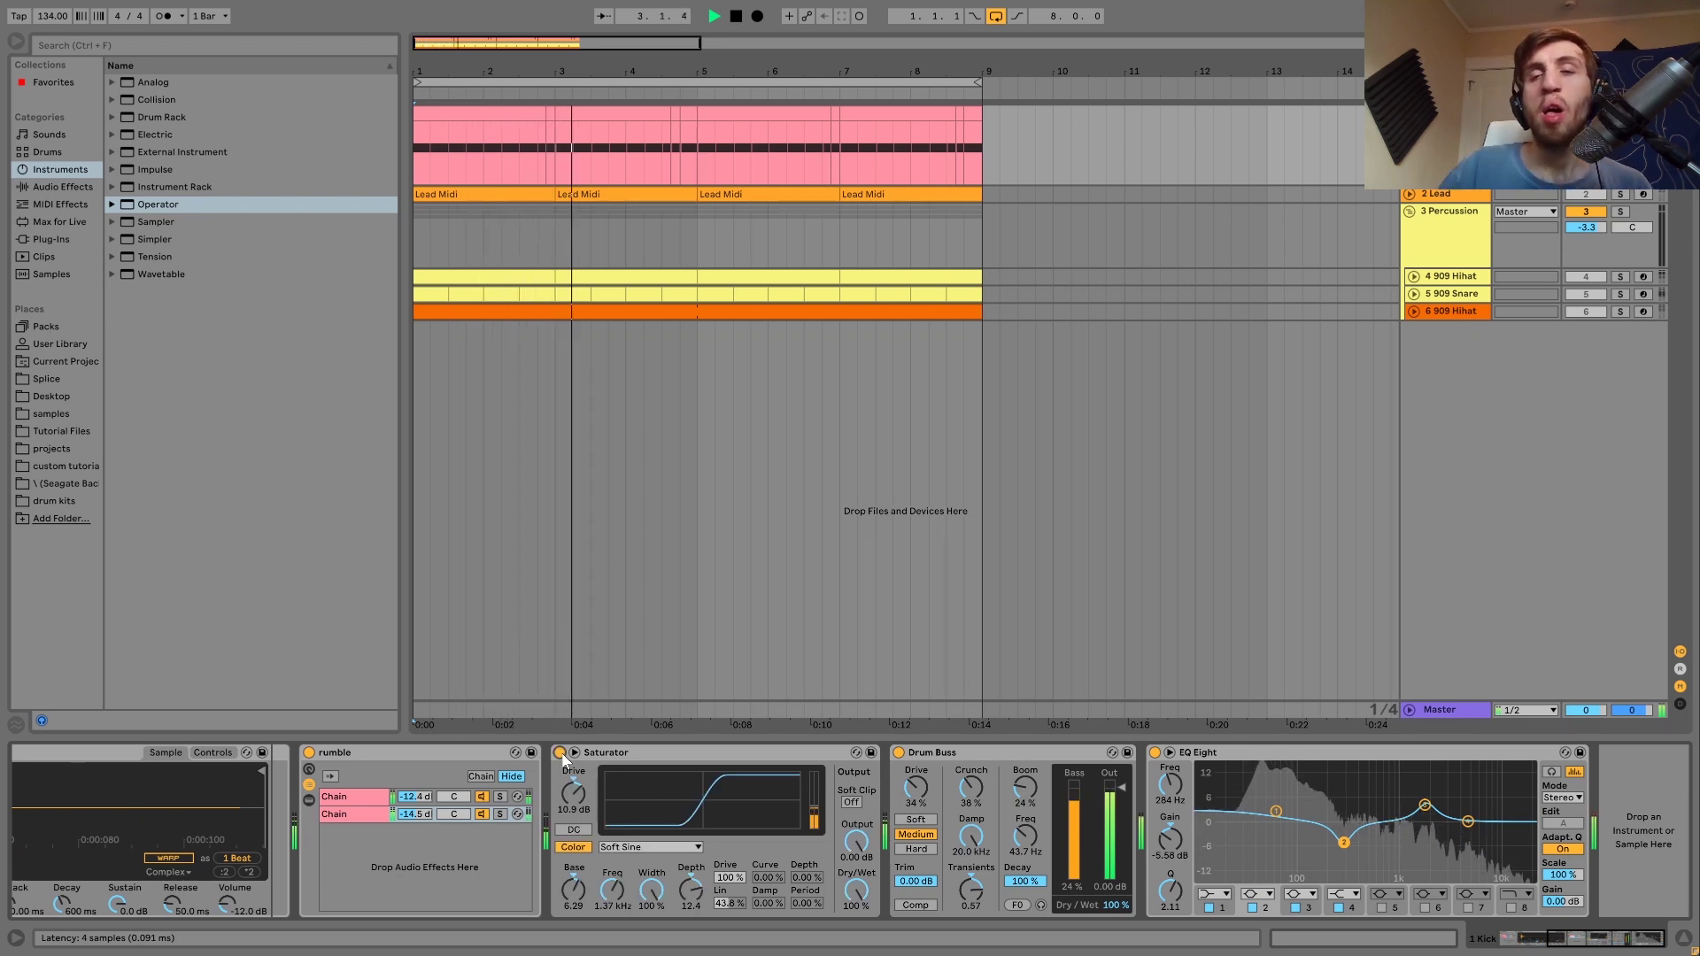
key(space)
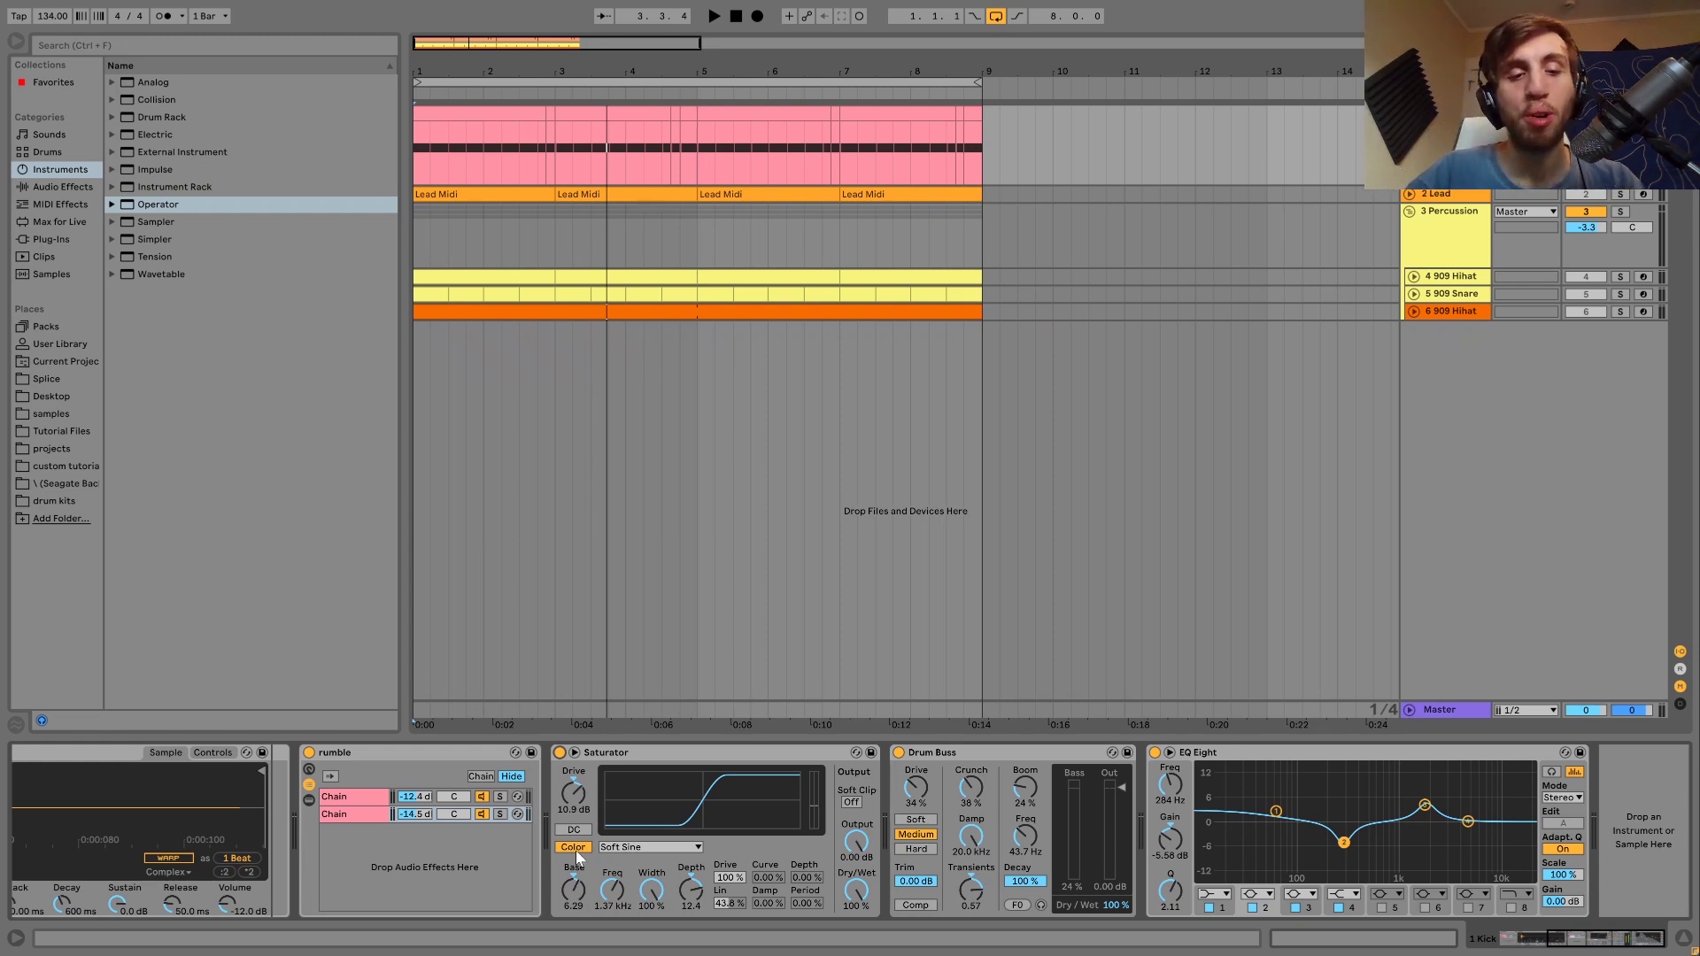
key(space)
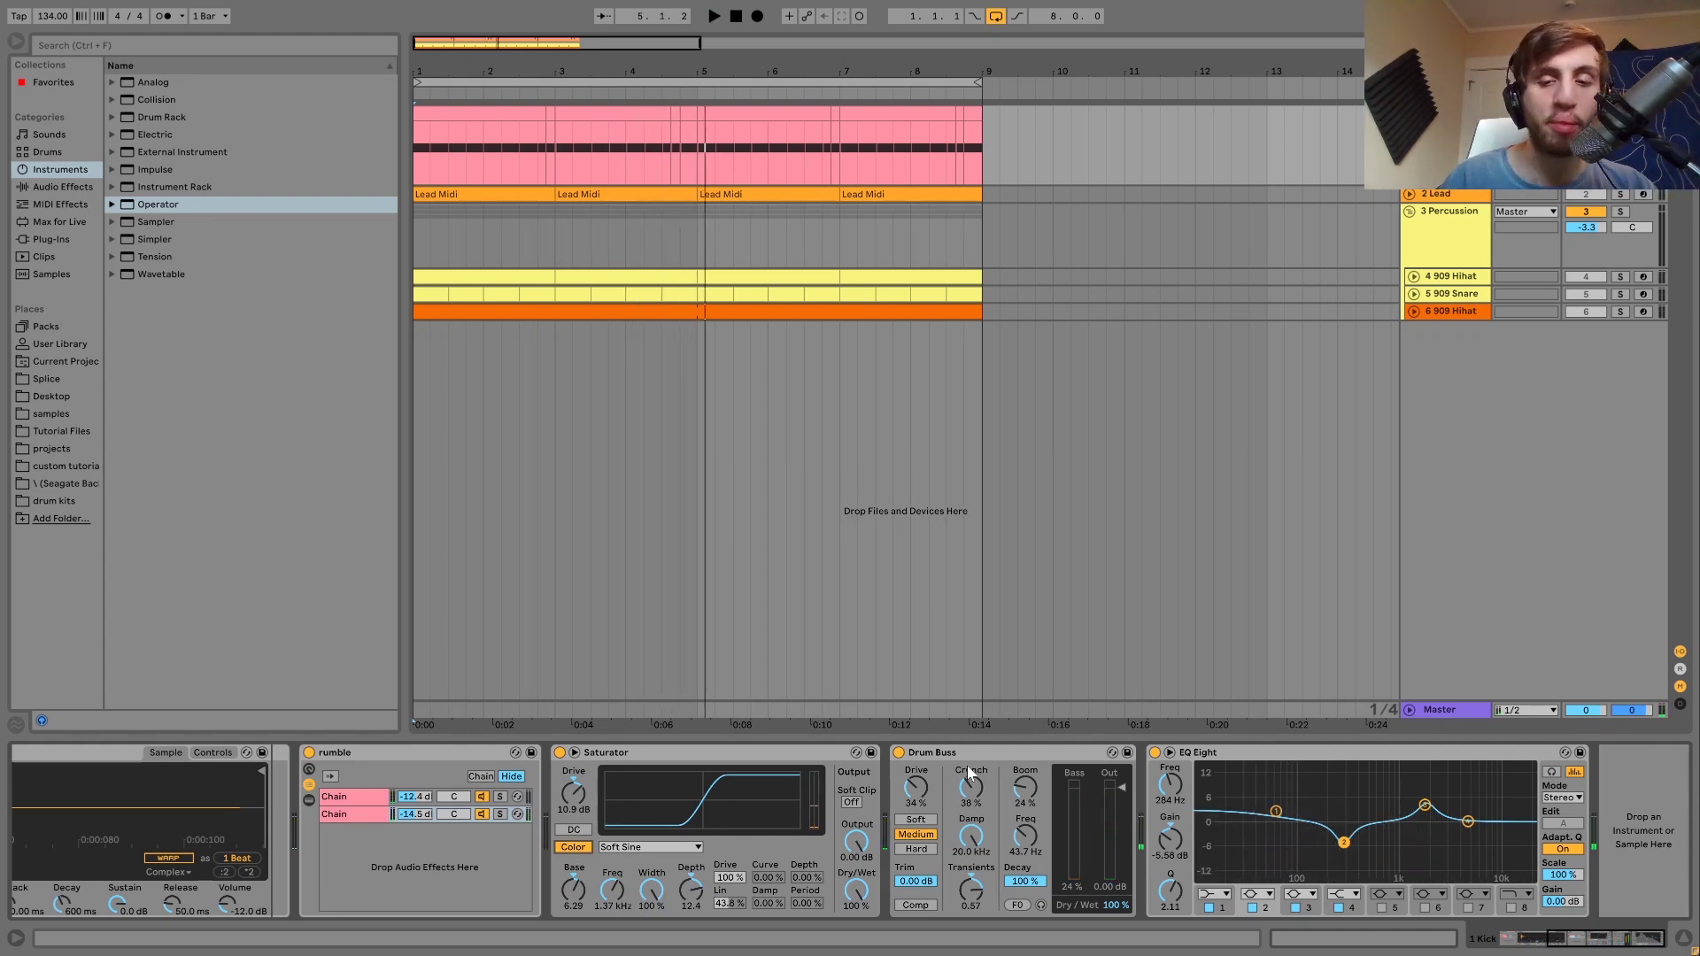
click(899, 753)
key(space)
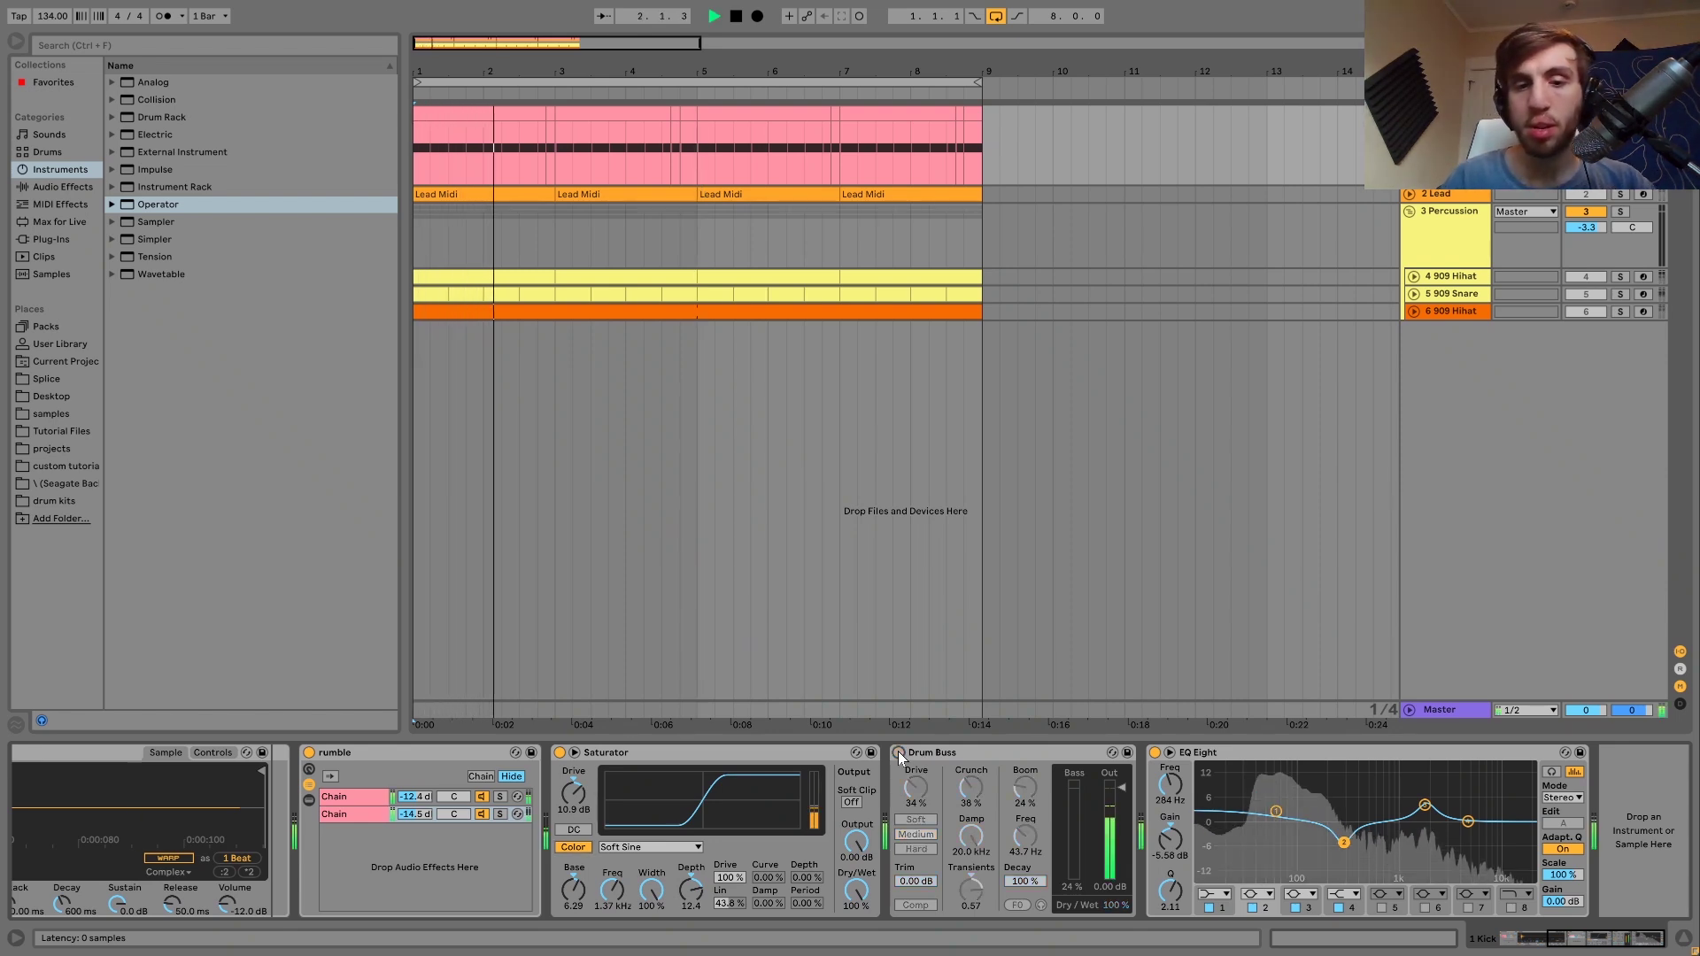
click(899, 752)
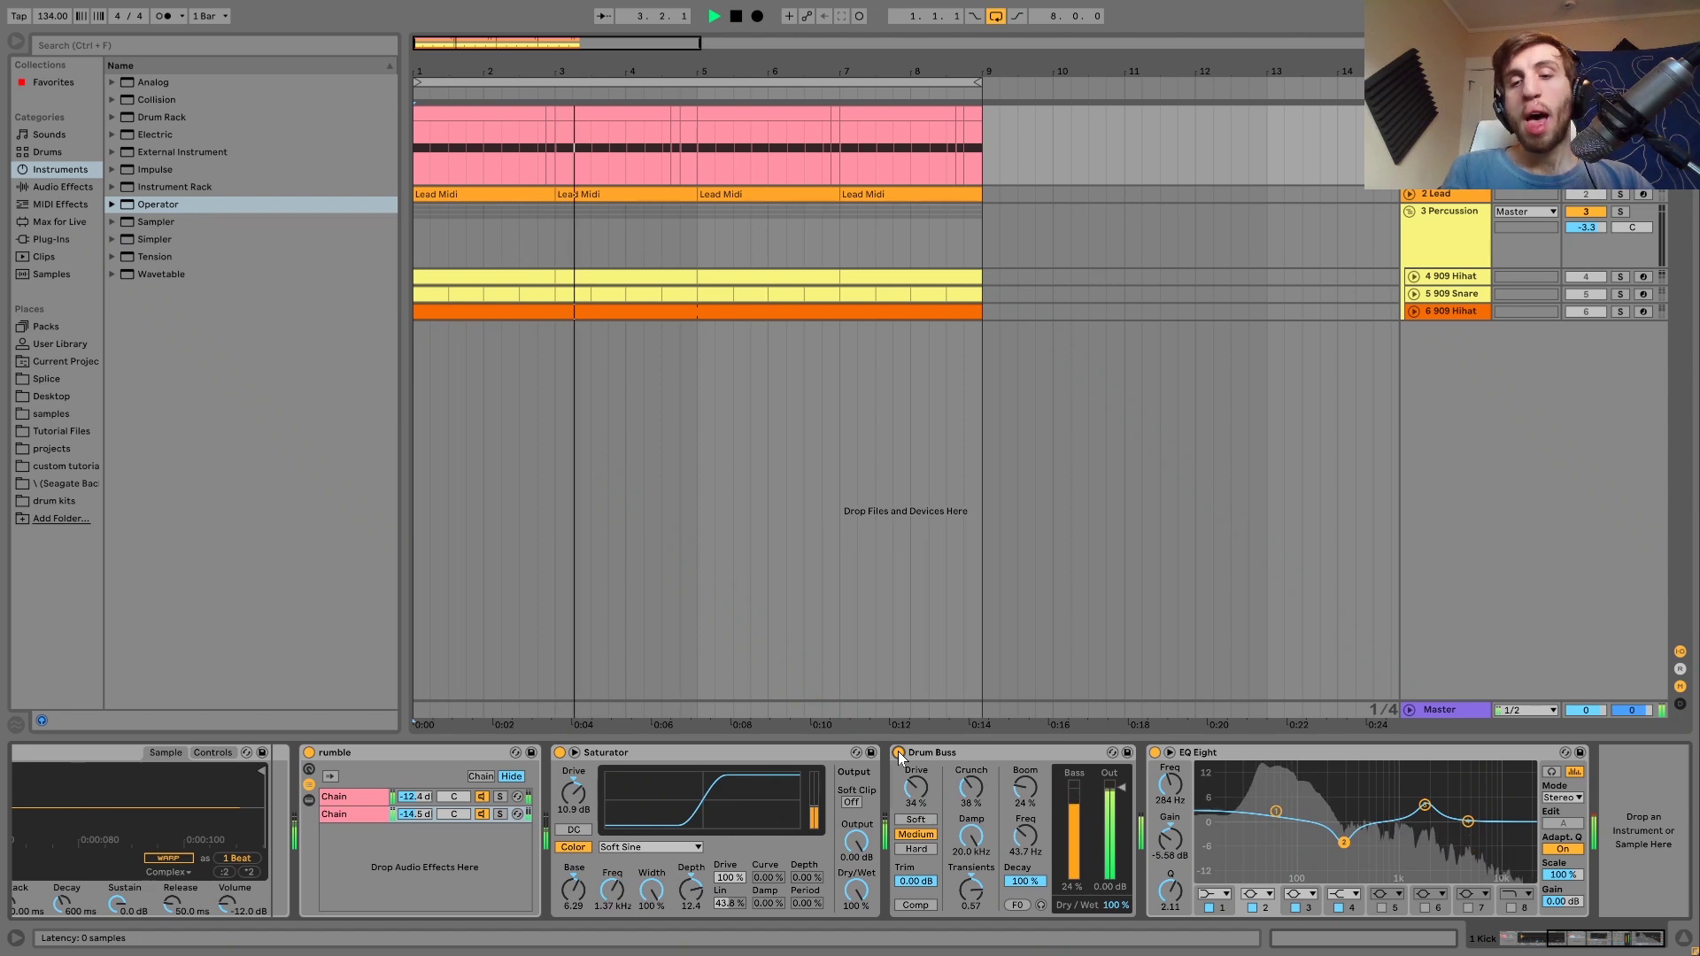
key(space)
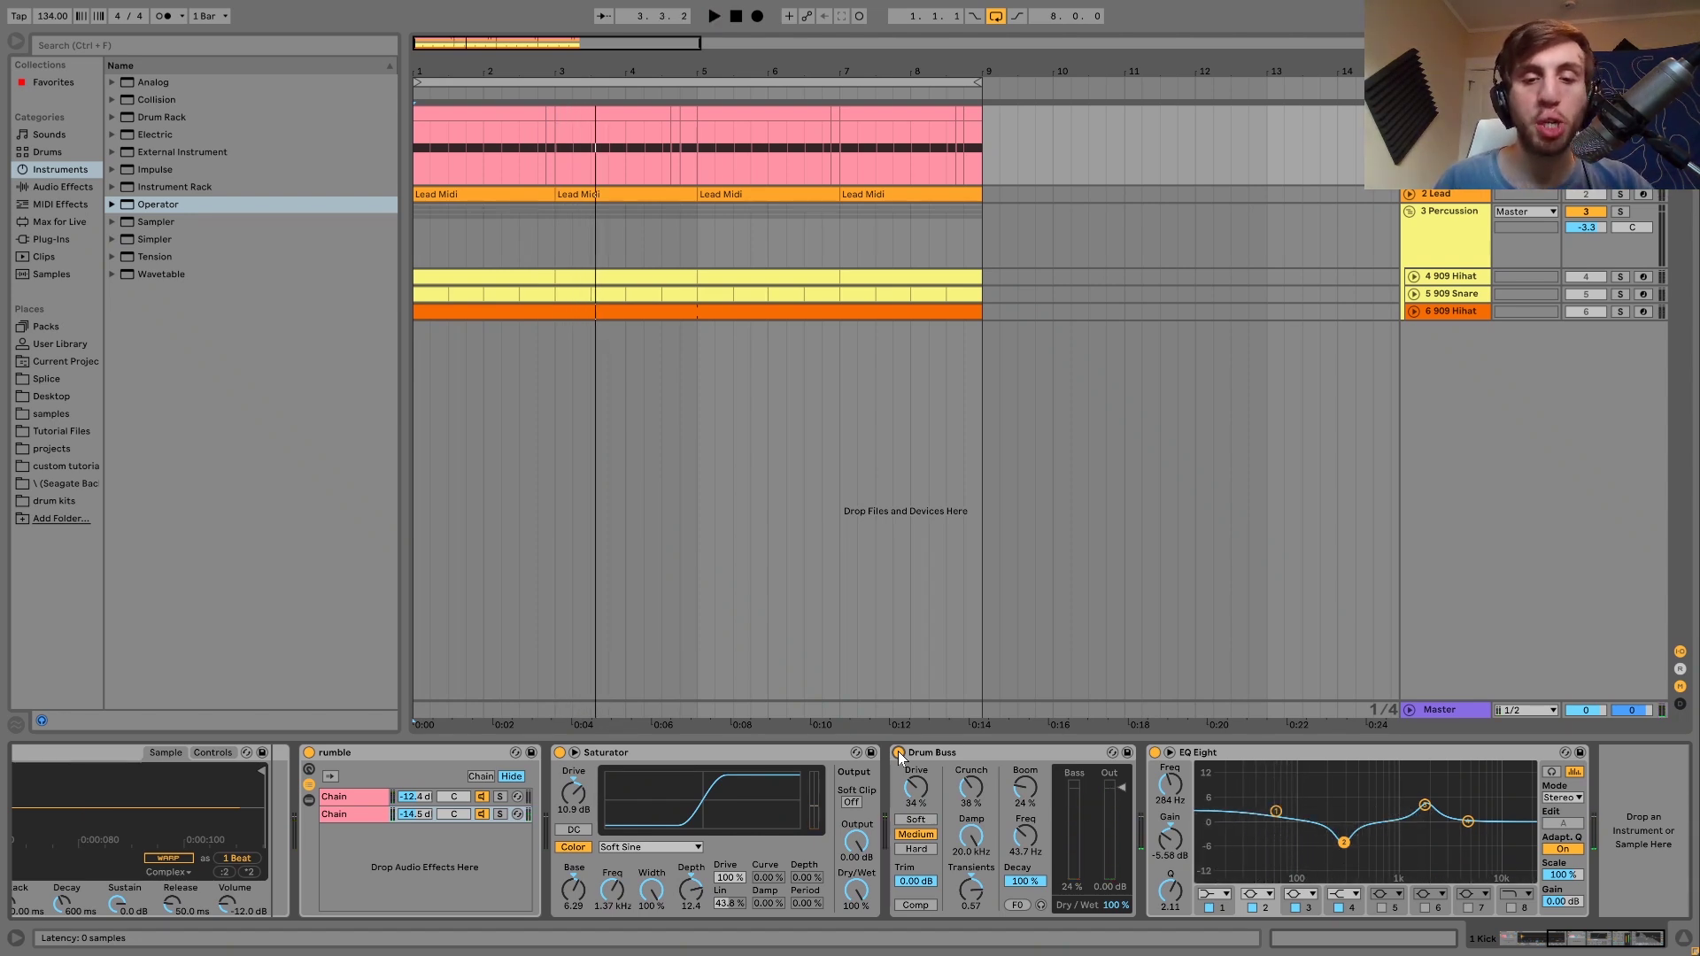
key(space)
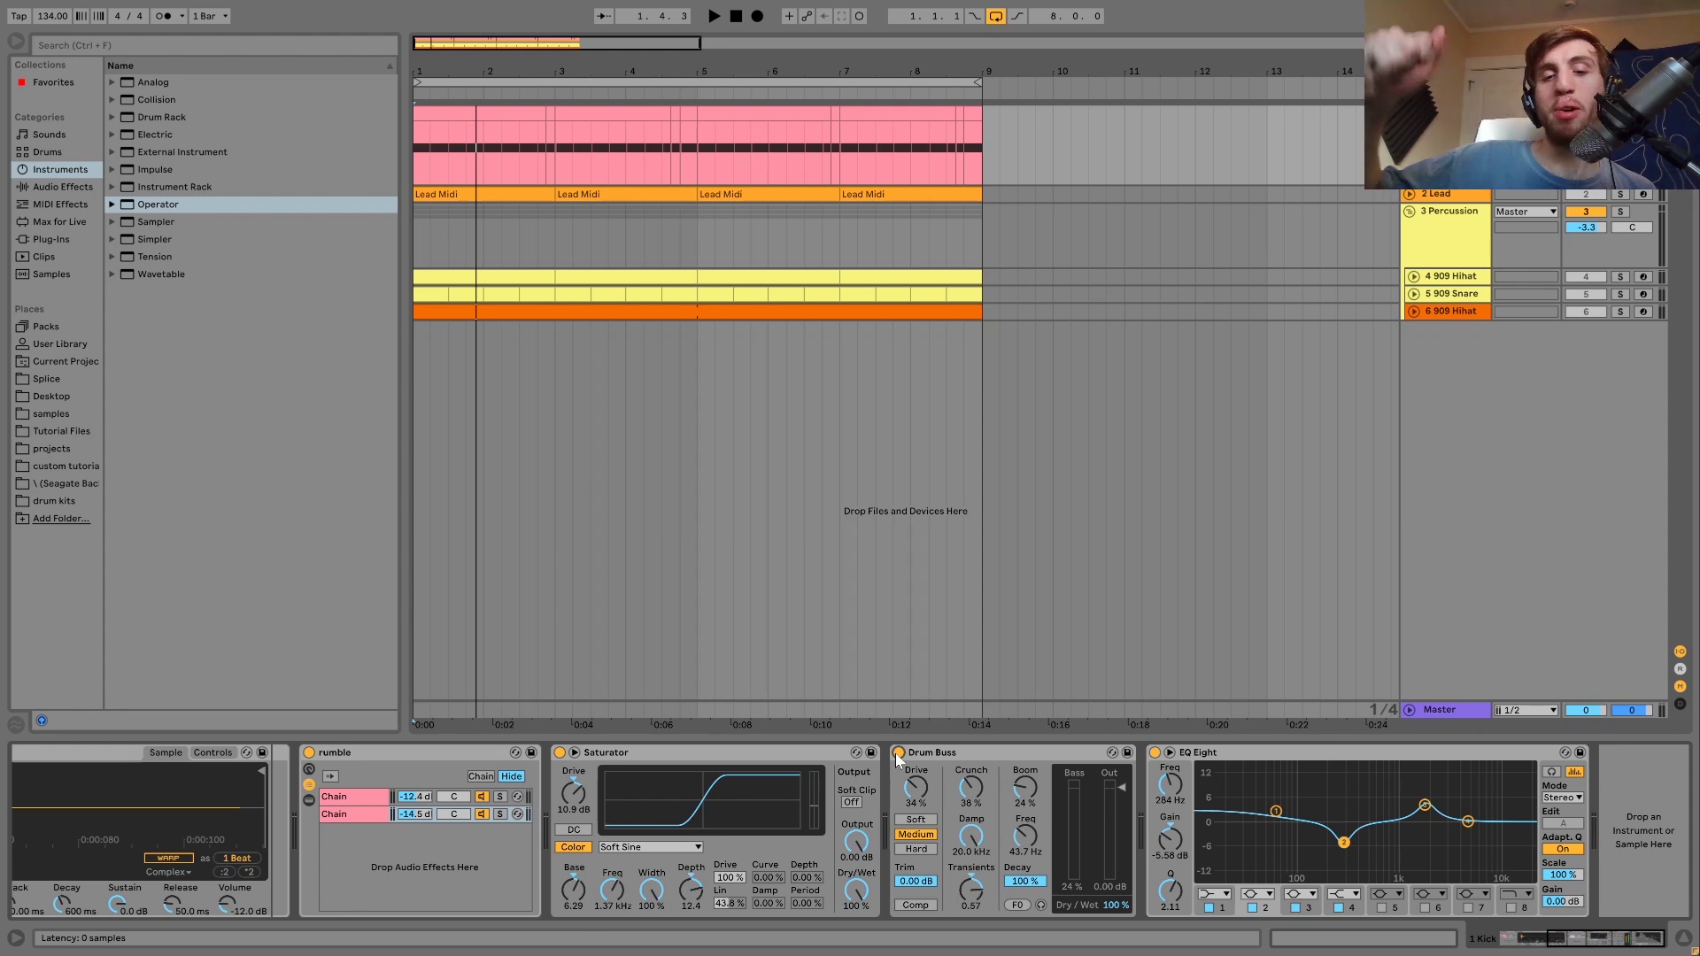
key(space)
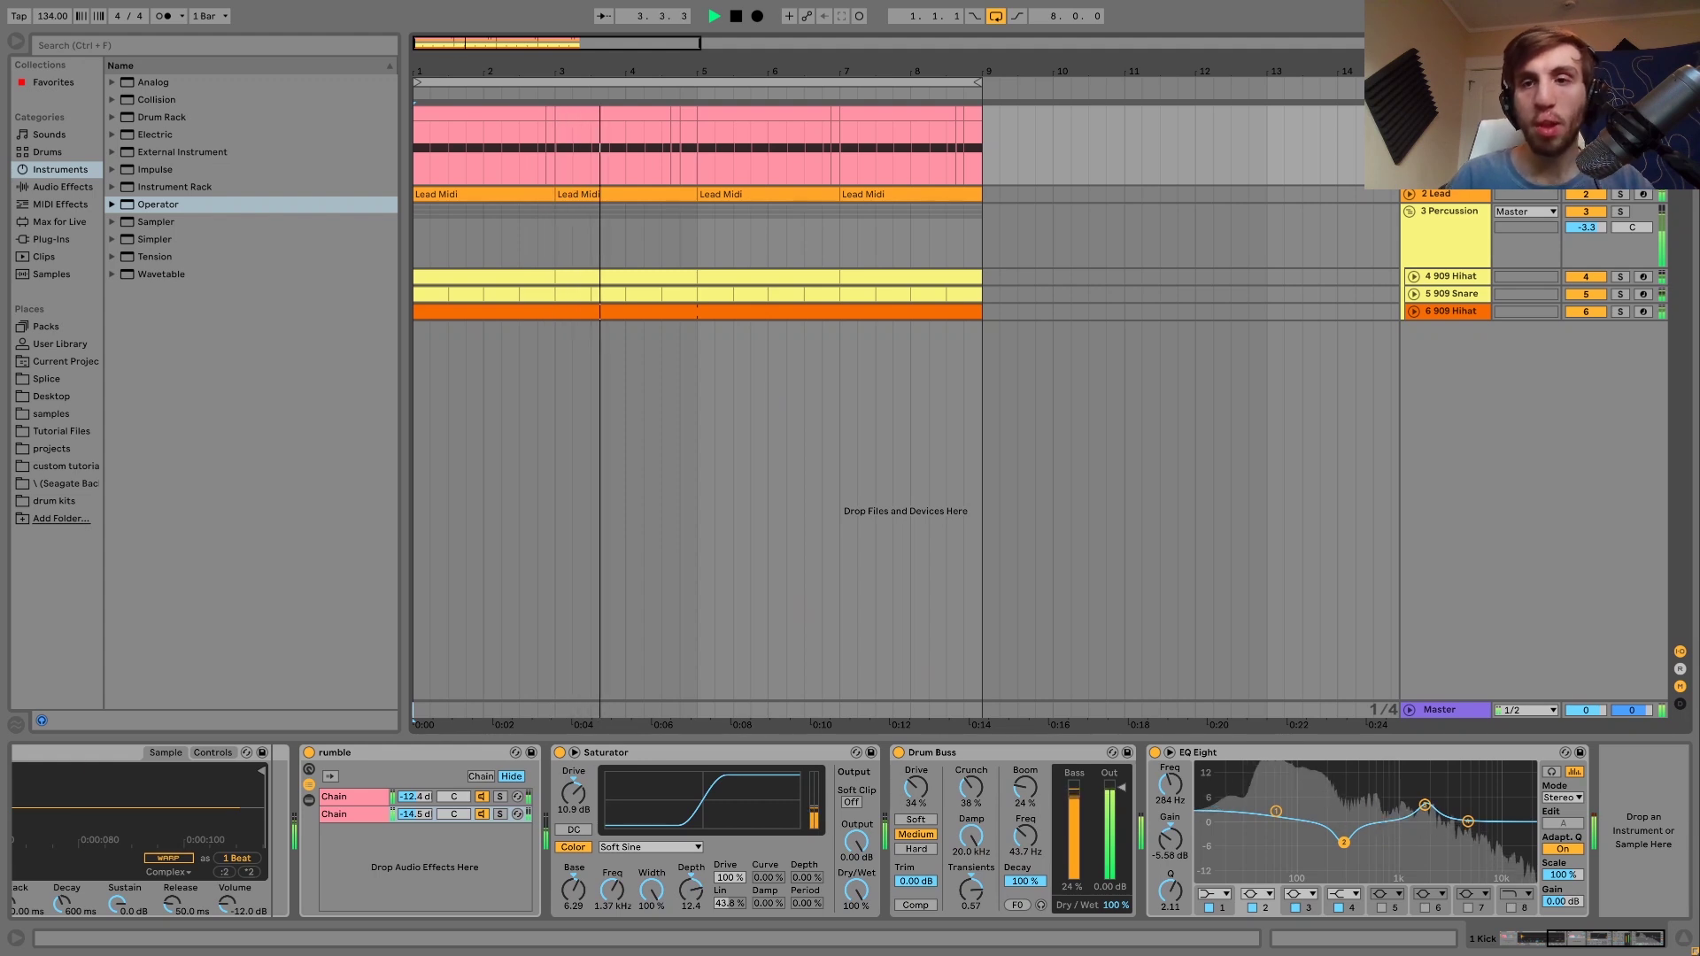
key(space)
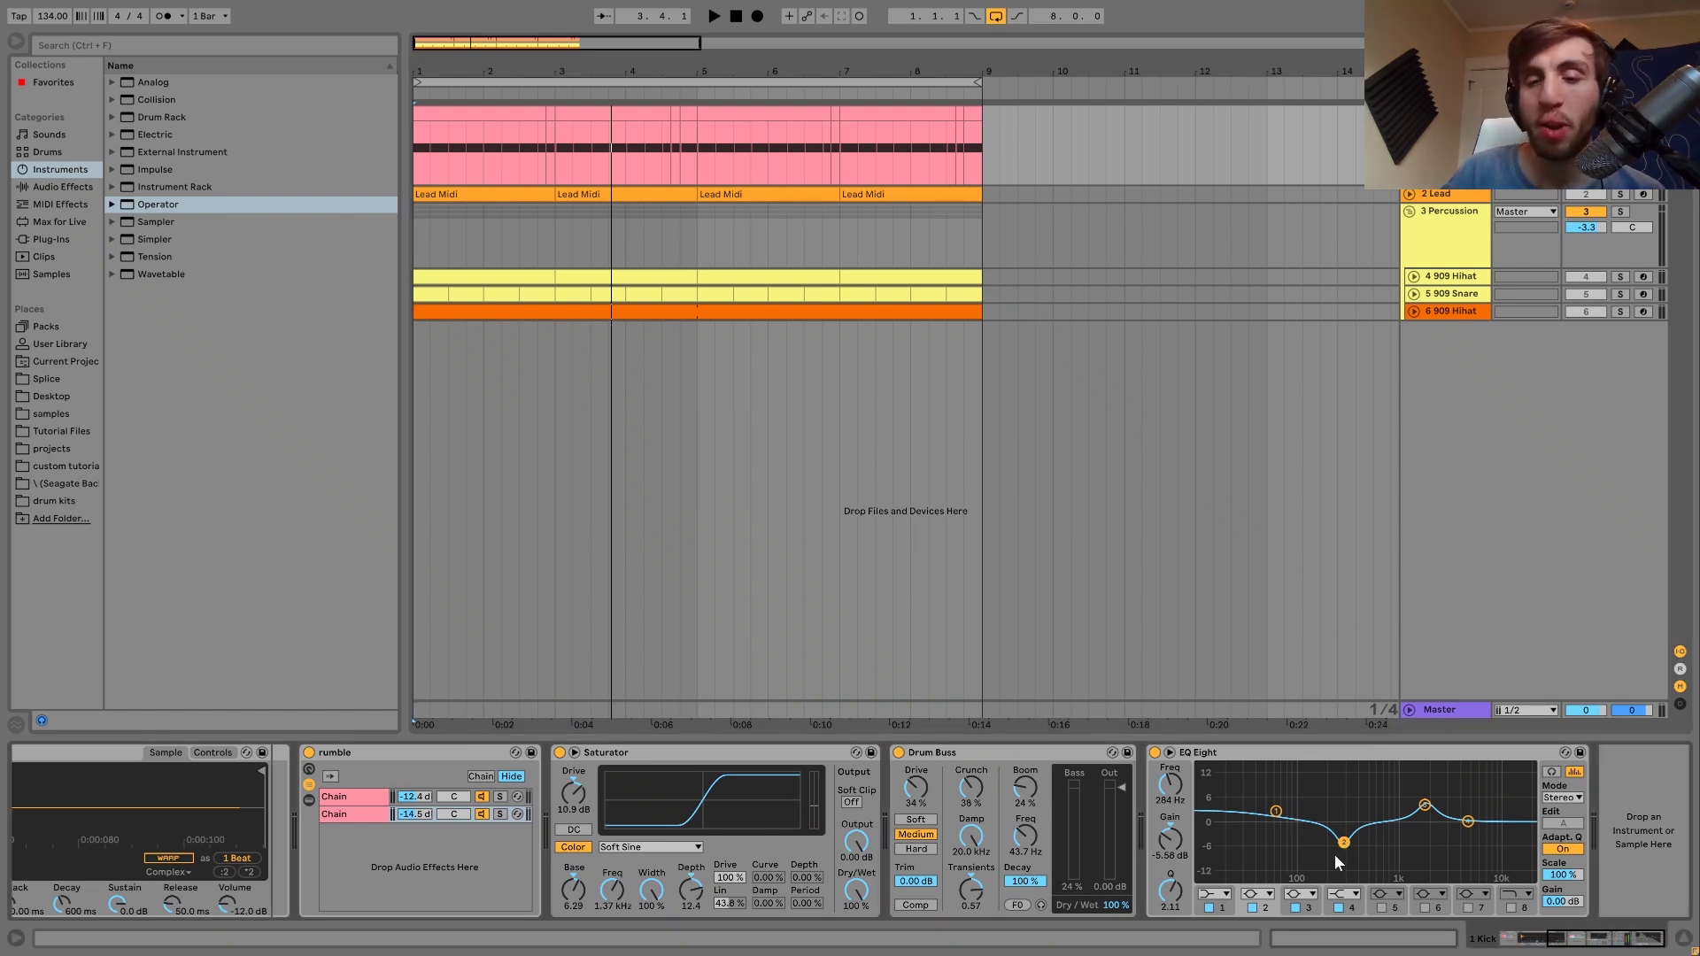
click(1426, 806)
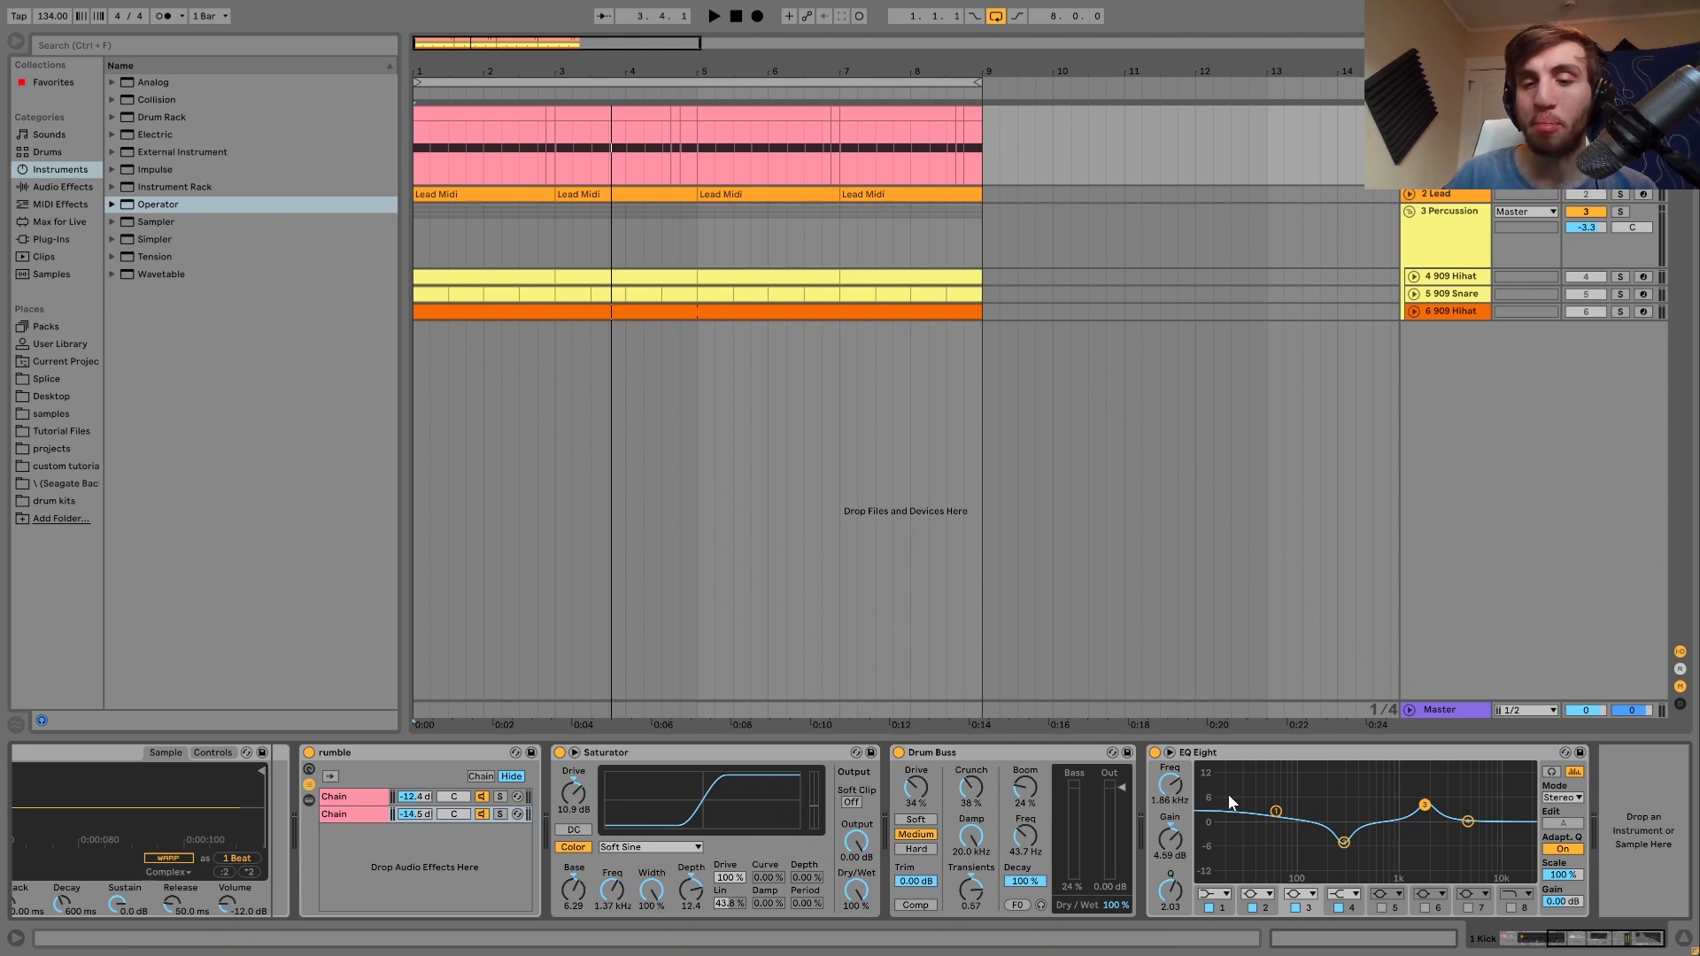
key(space)
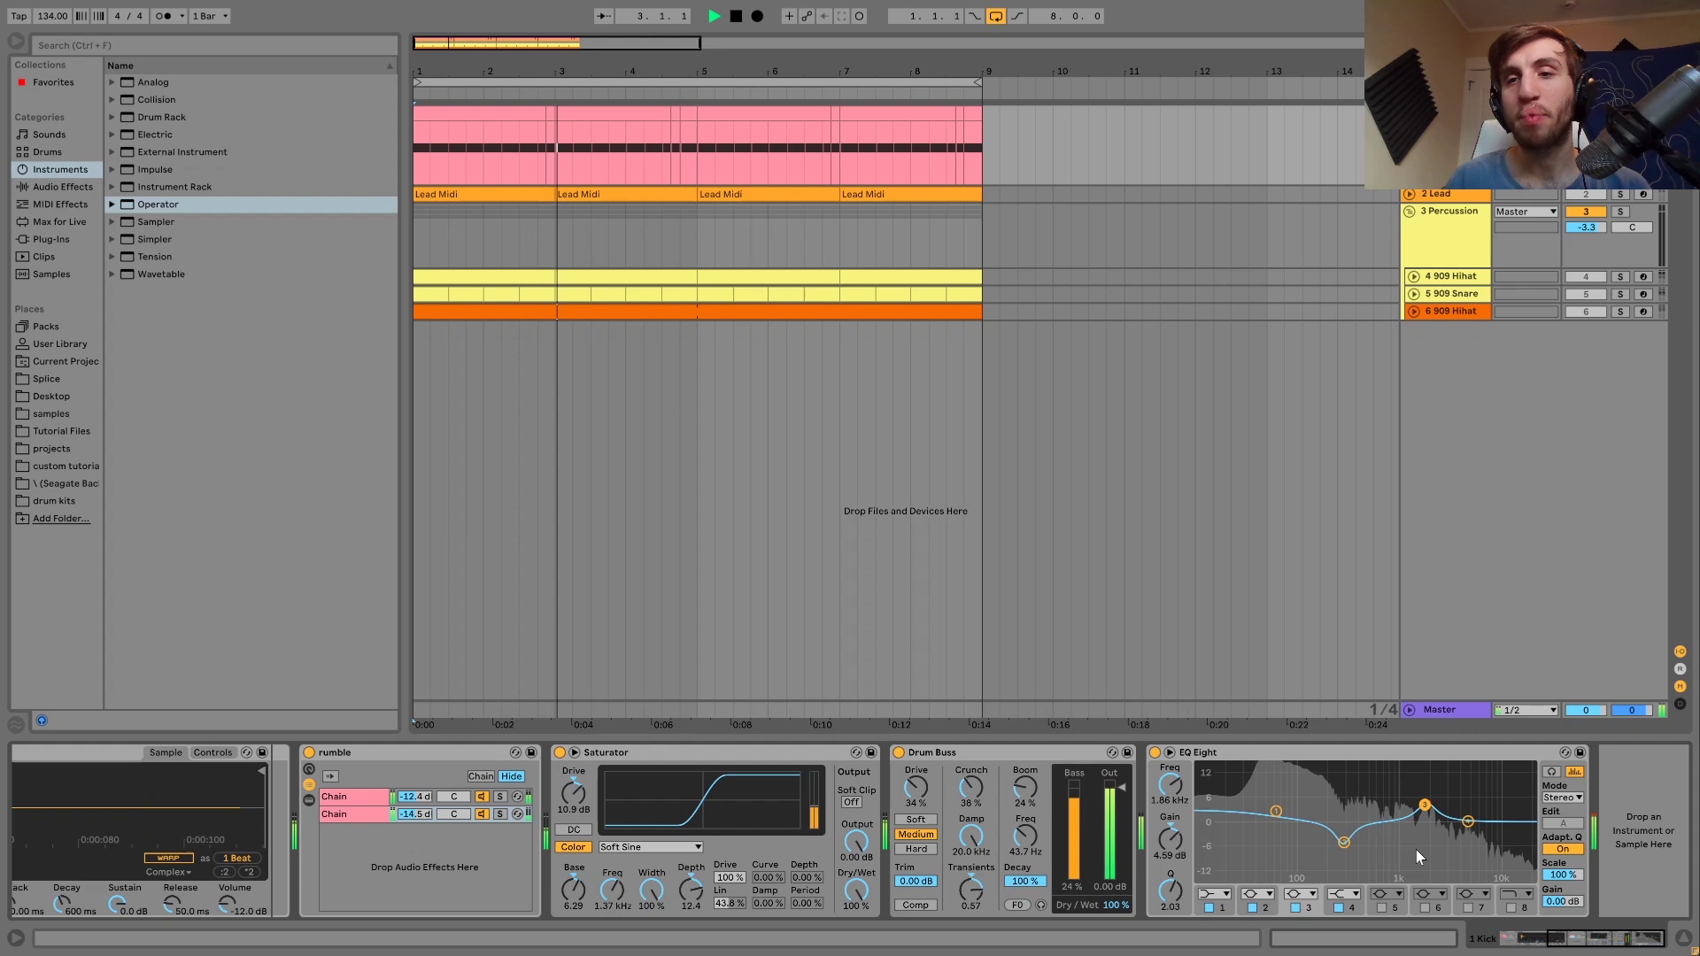
key(space)
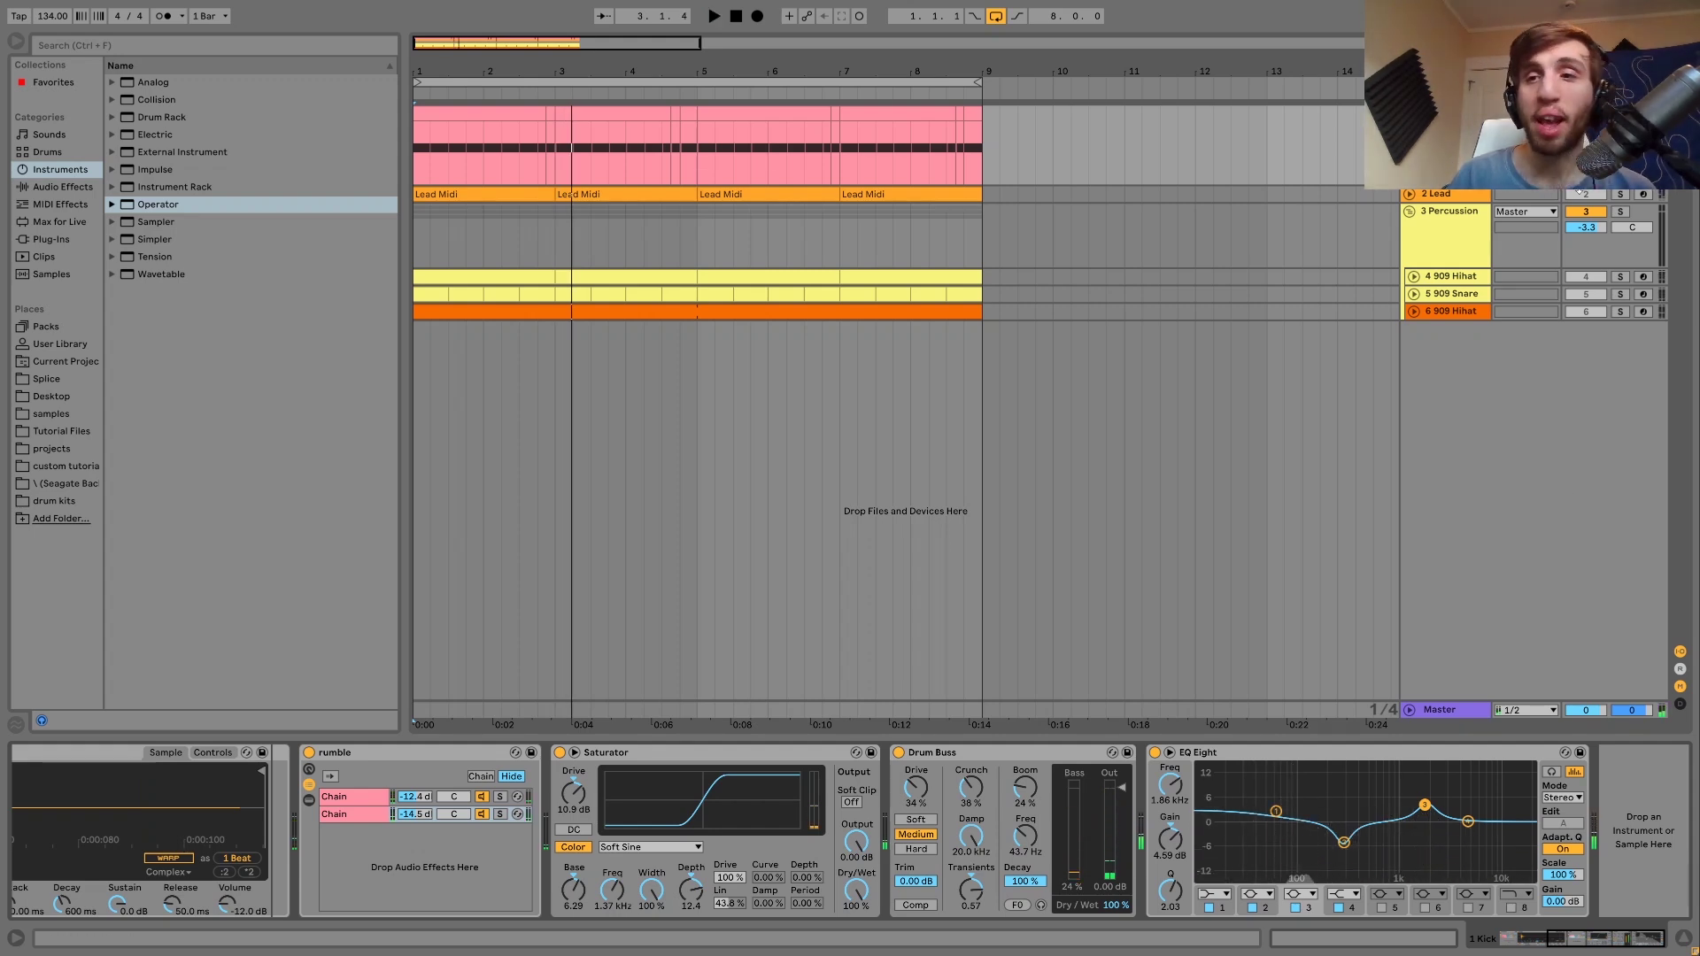
Show the 2 Lead track's devices and play the track.
click(1457, 194)
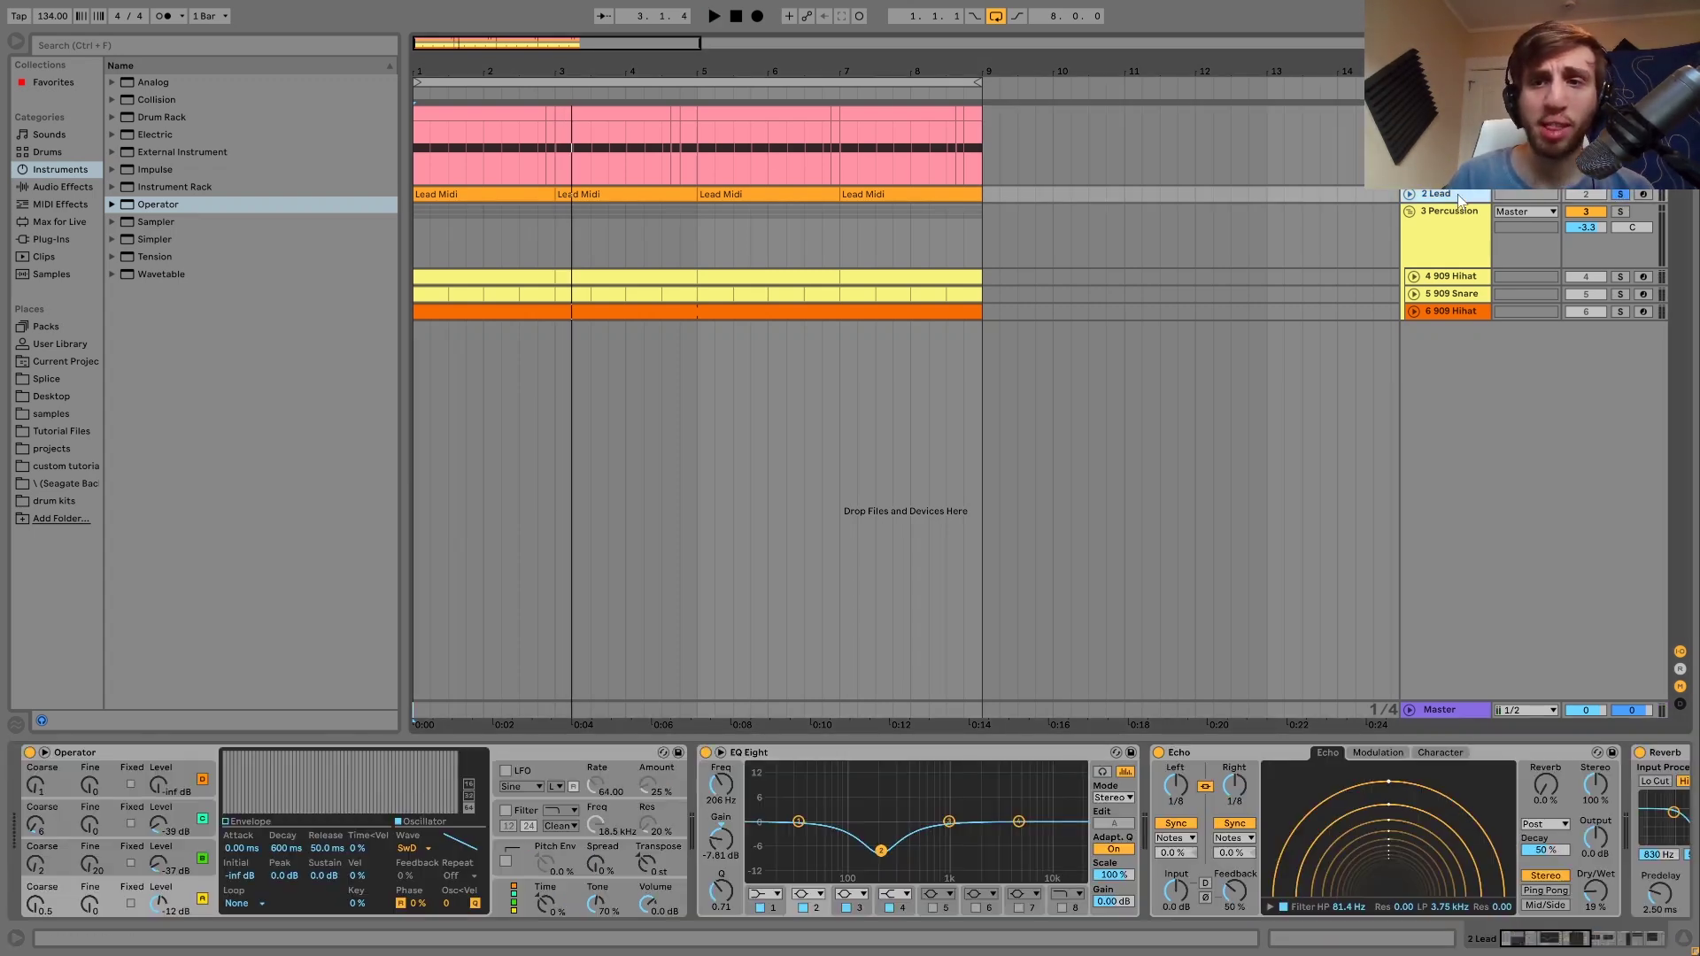
key(space)
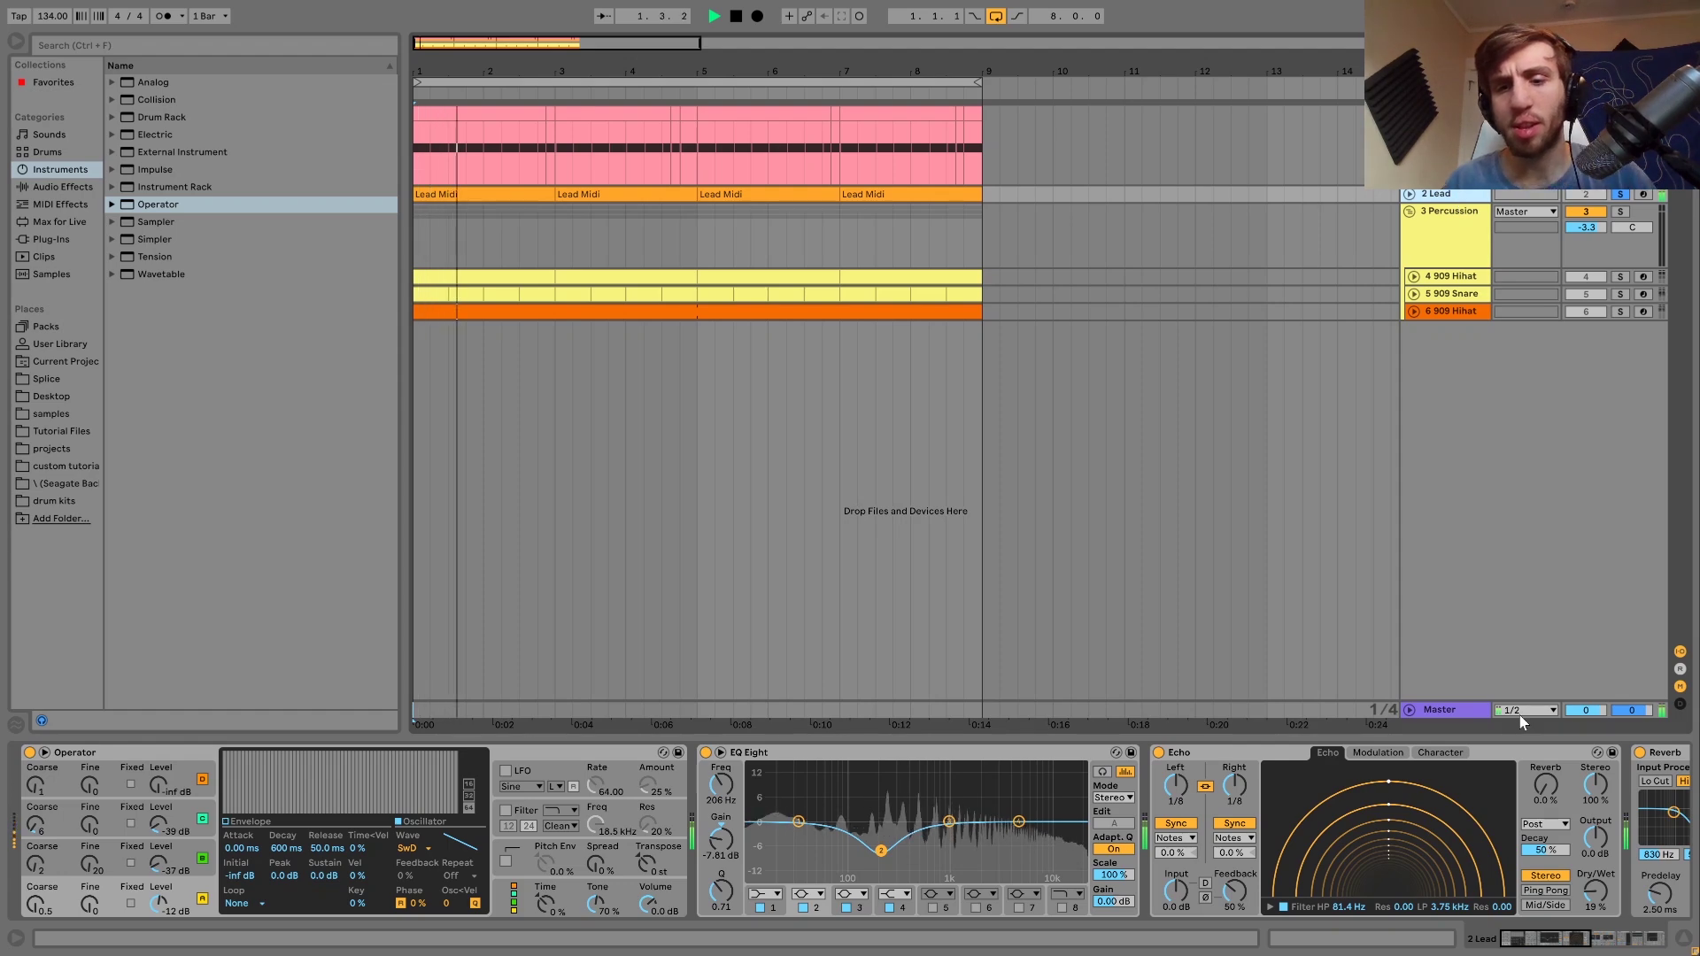
mouse_move(1525, 940)
mouse_down()
mouse_move(1554, 945)
mouse_move(1505, 944)
mouse_up()
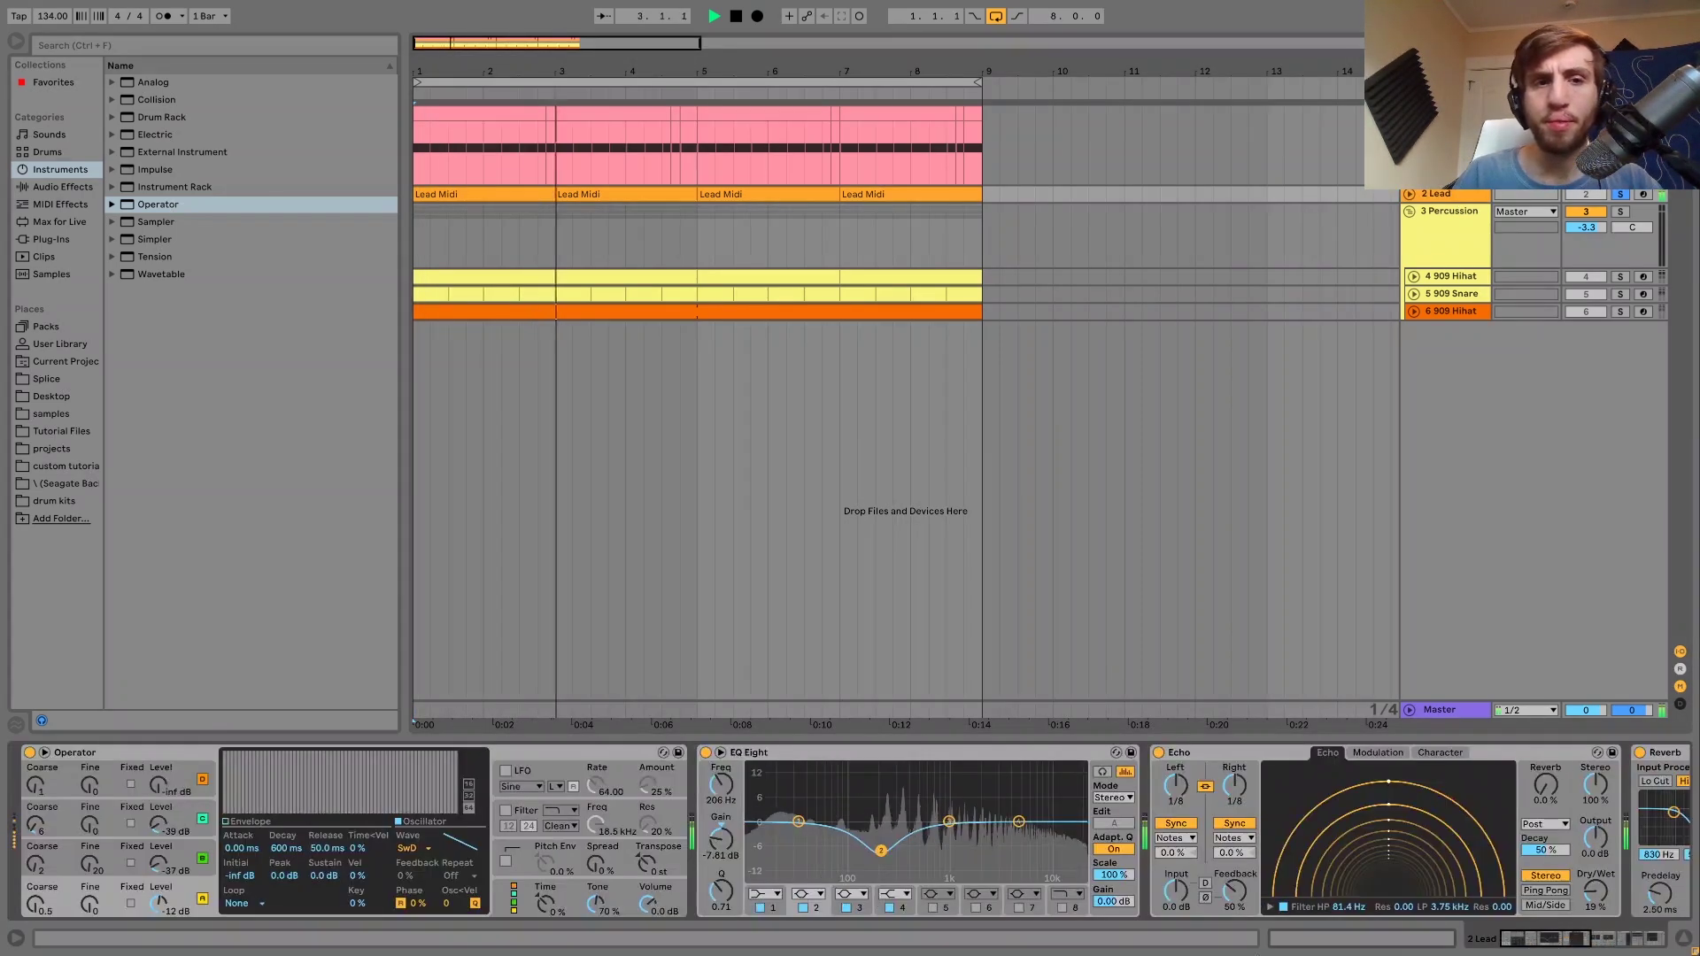
Open the Lead Midi clip, zoom to its range, and fold to F2, F3, B3 and F4.
double_click(505, 194)
key(space)
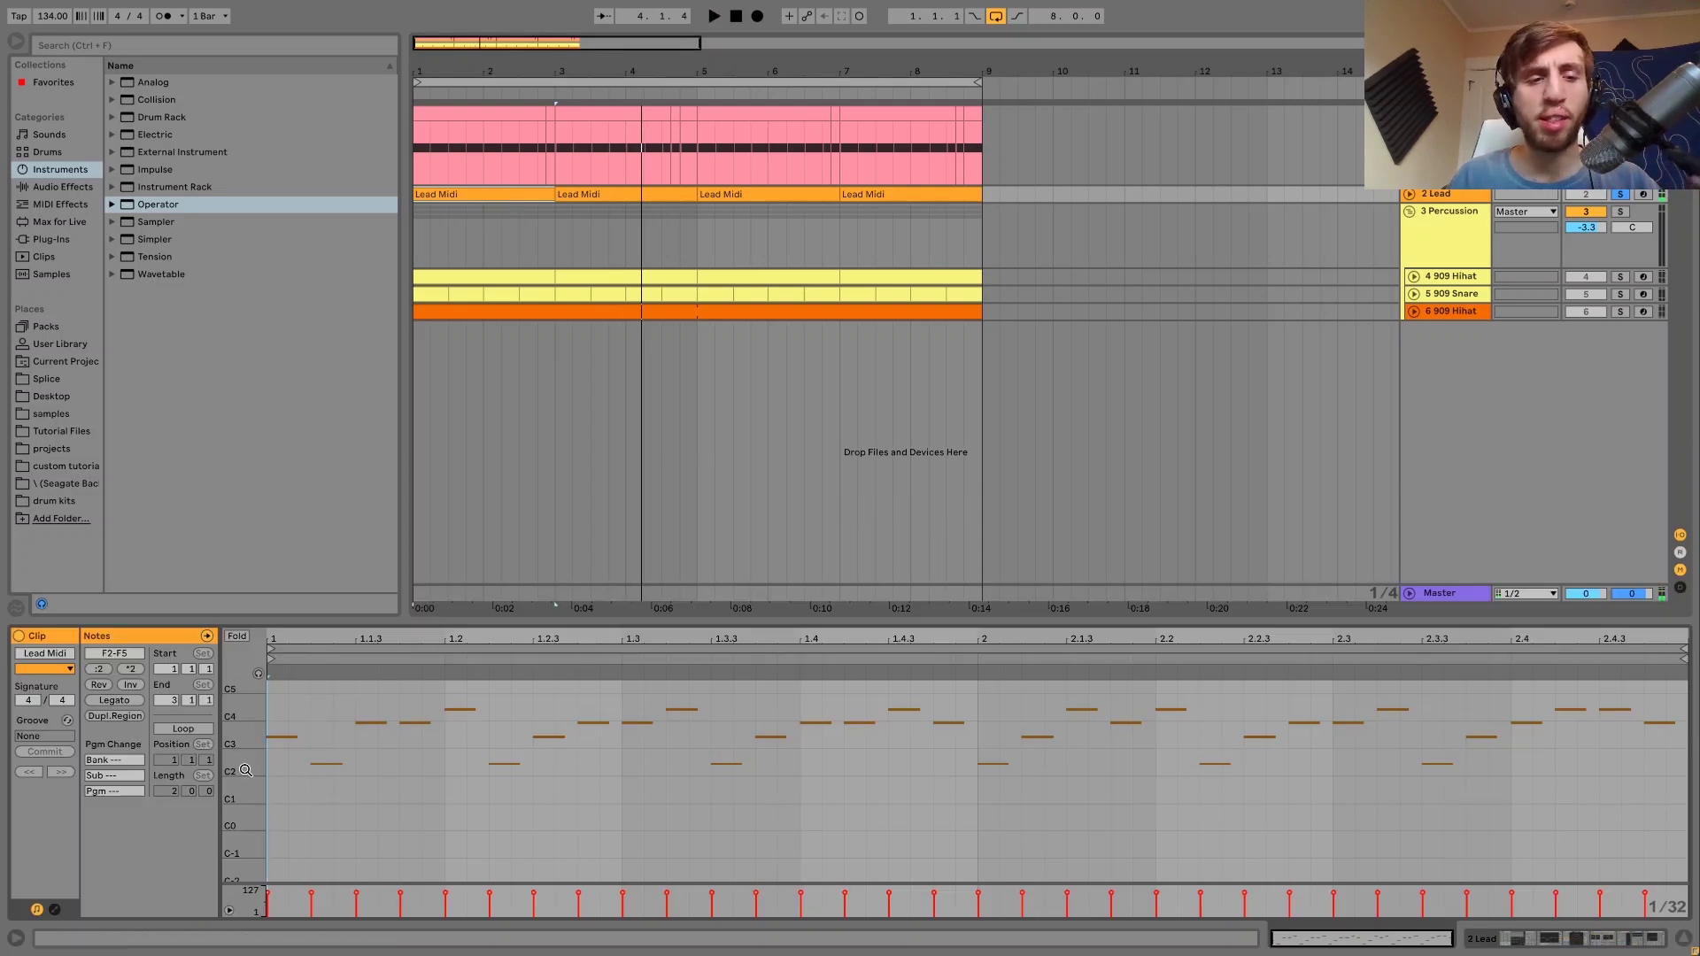
drag(245, 770, 237, 799)
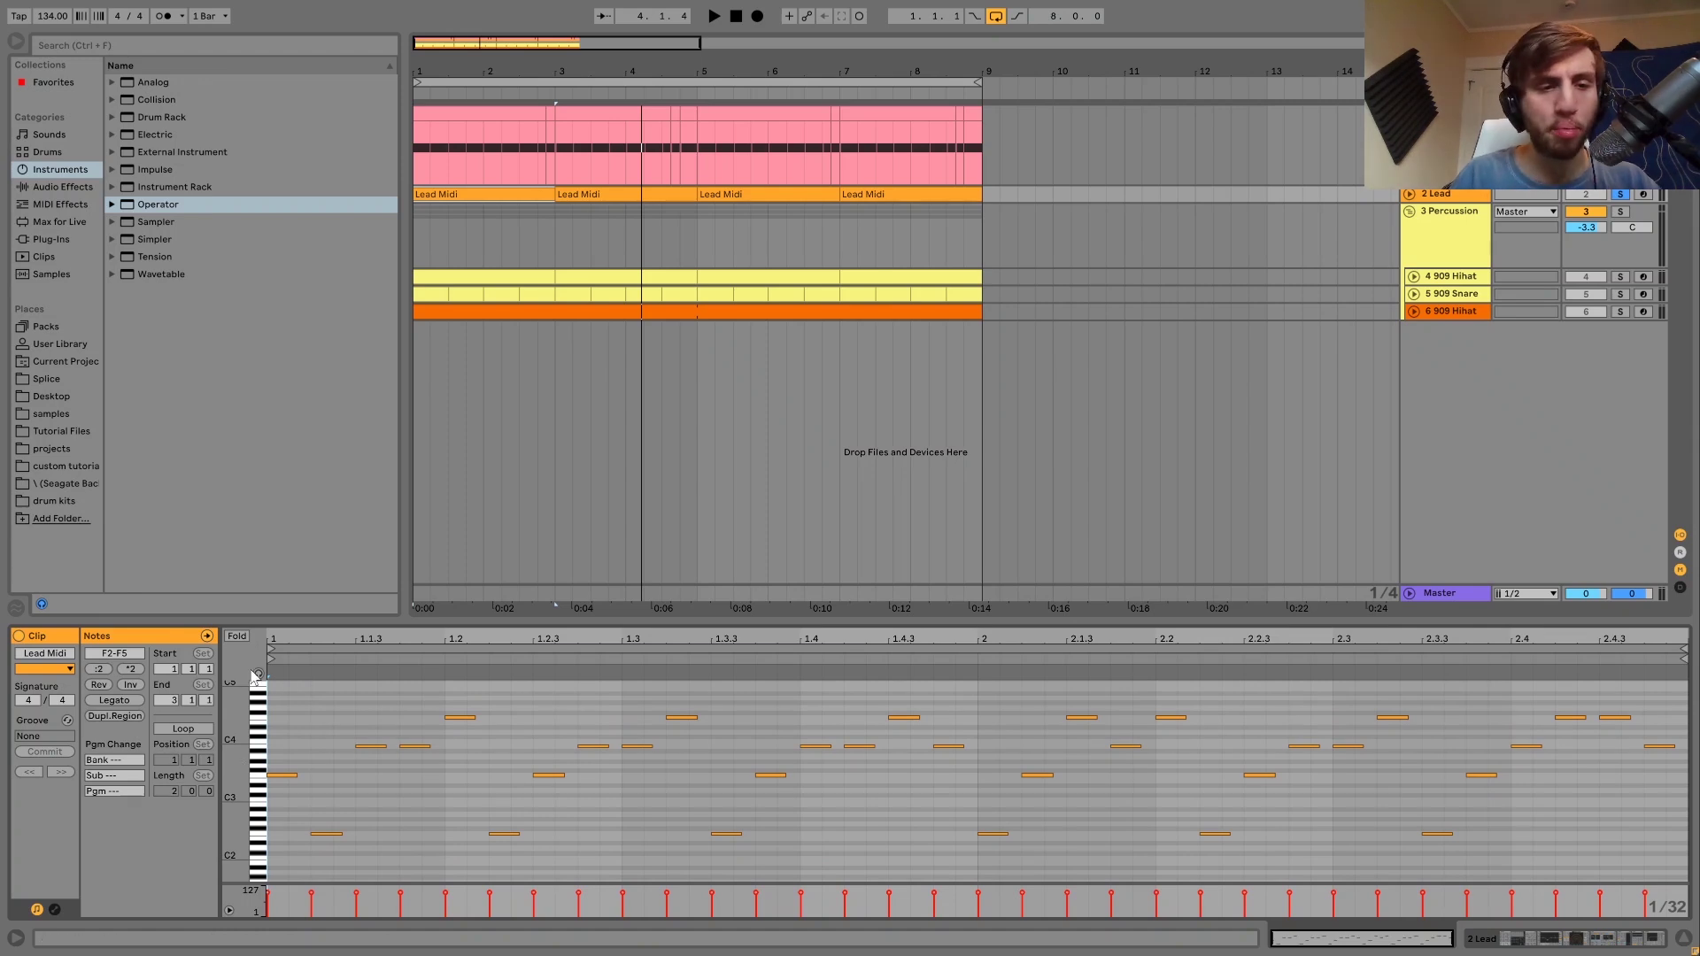
click(238, 636)
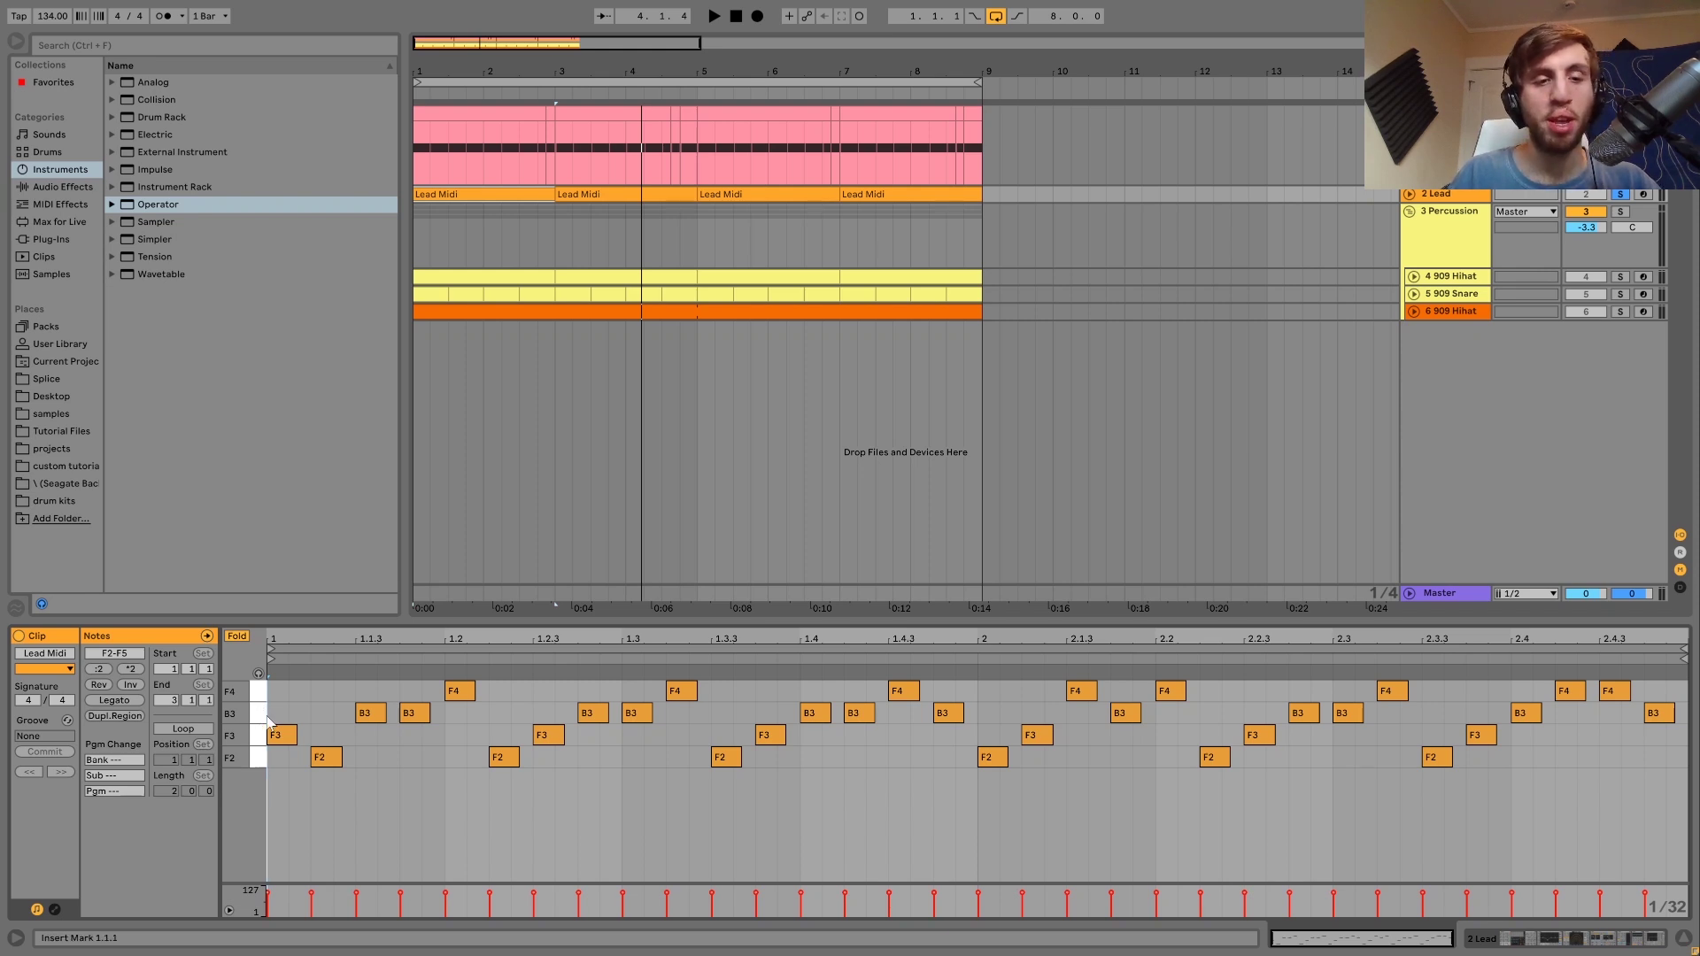
key(space)
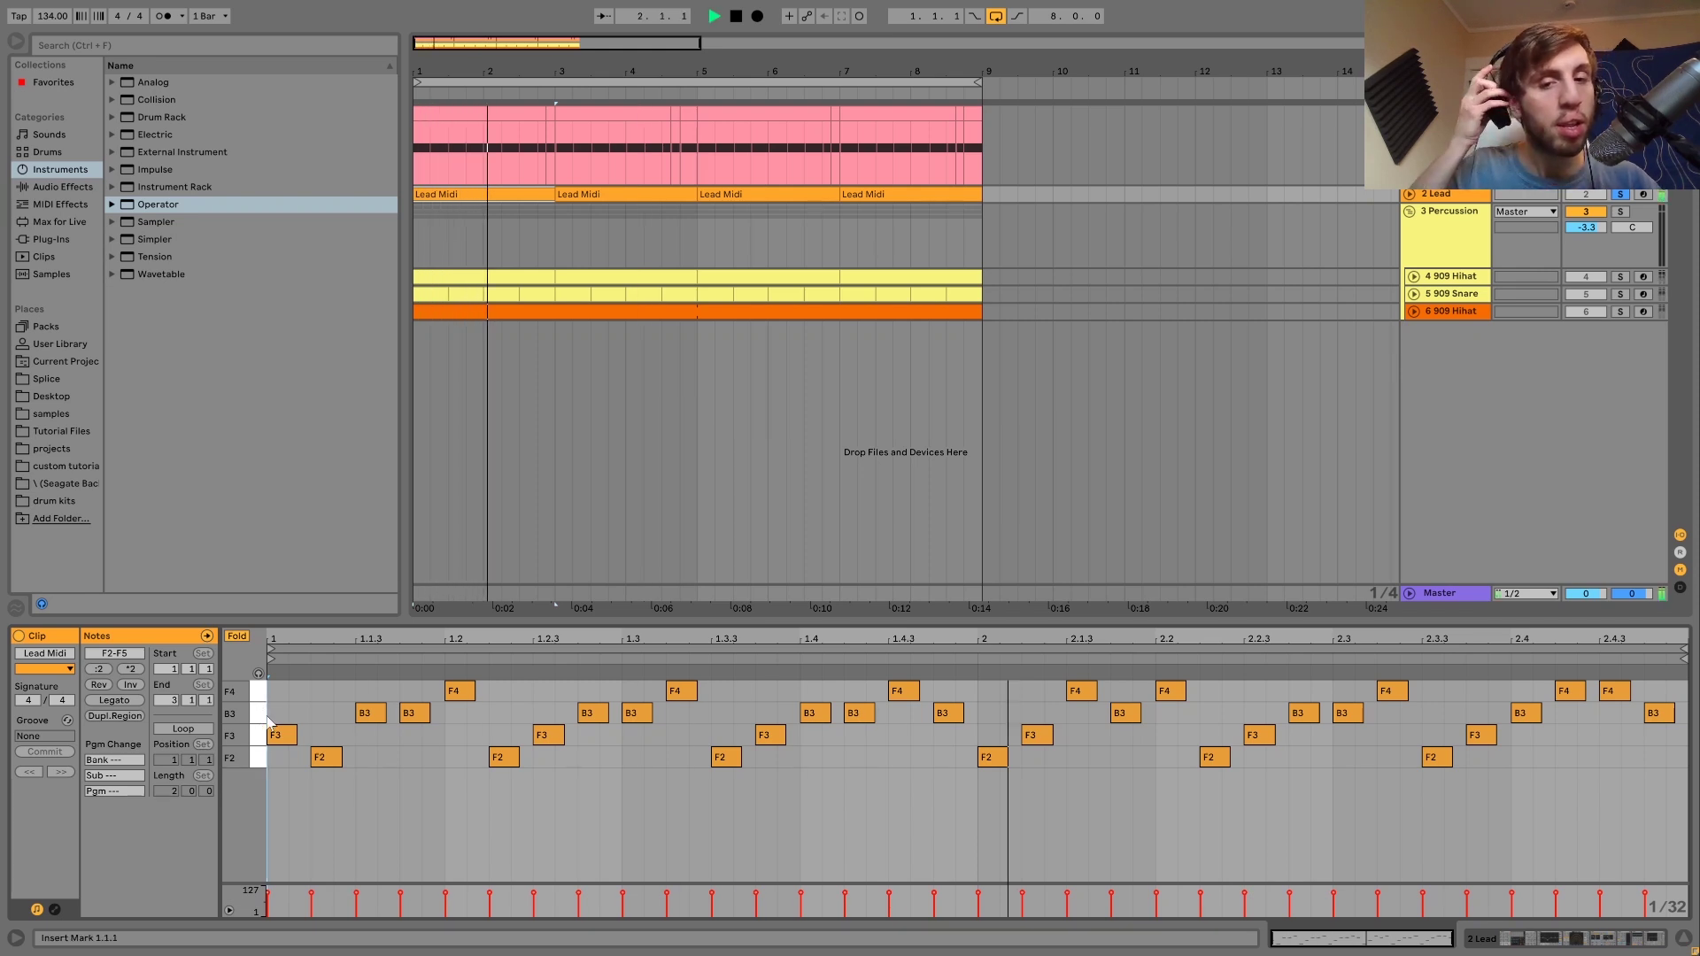
key(space)
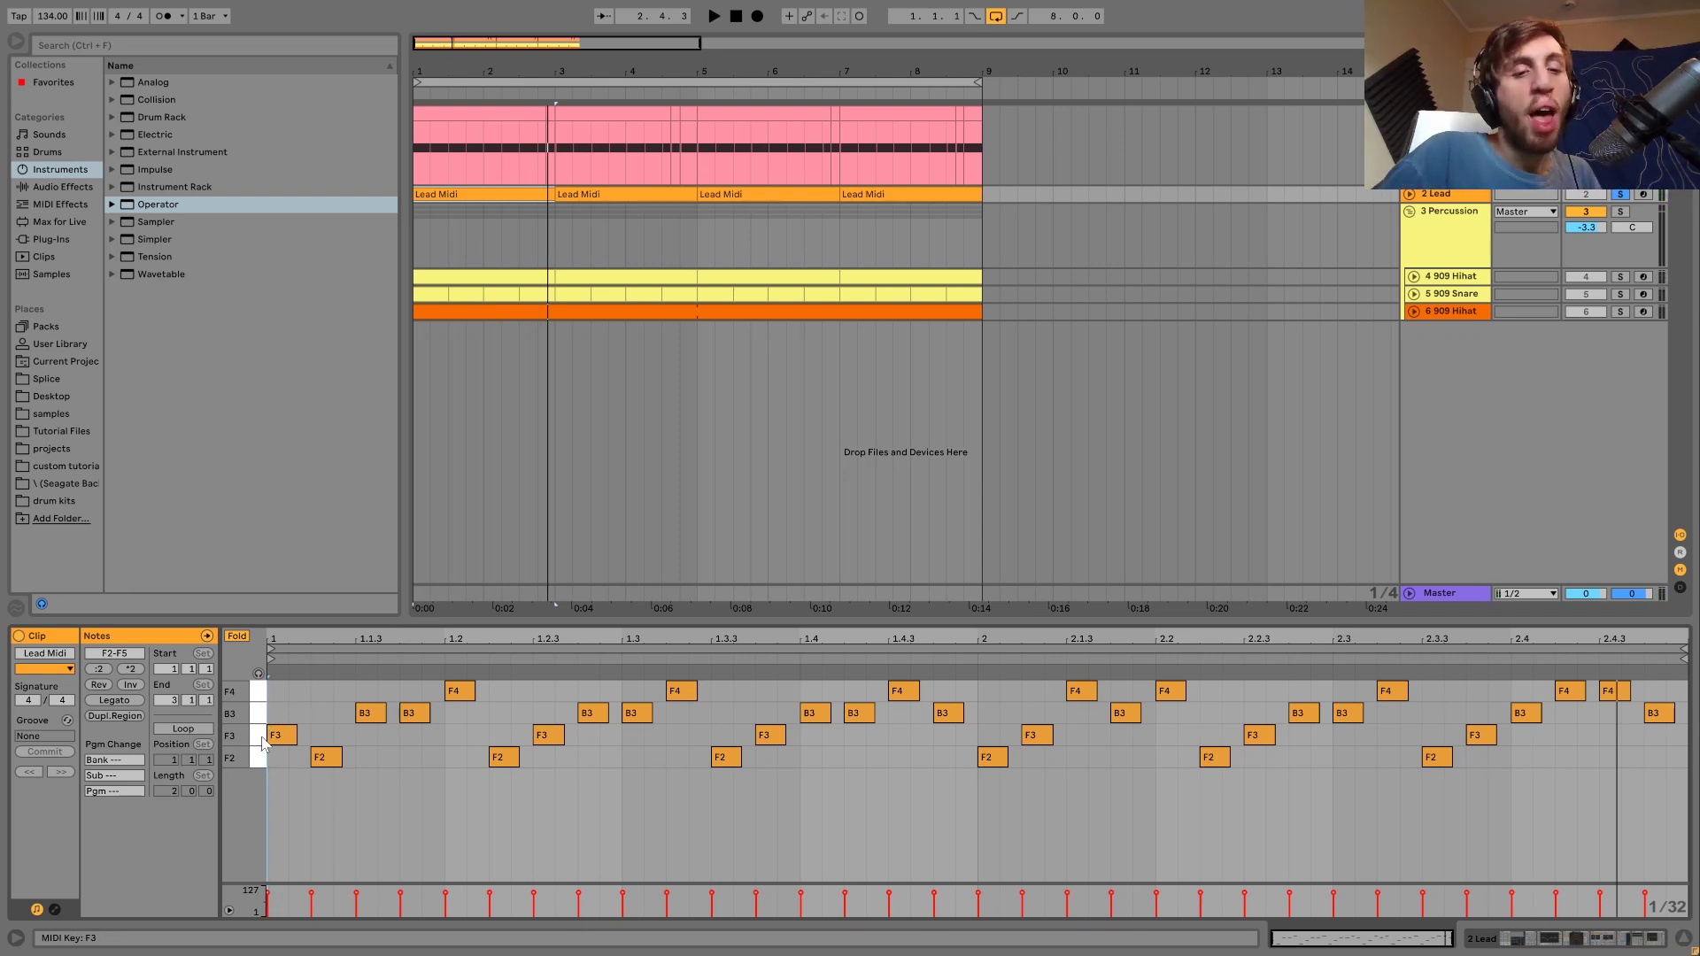
Preview the F4 pitch and select all B3 notes in the Lead Midi clip, then play.
click(263, 691)
click(262, 714)
click(263, 691)
click(262, 714)
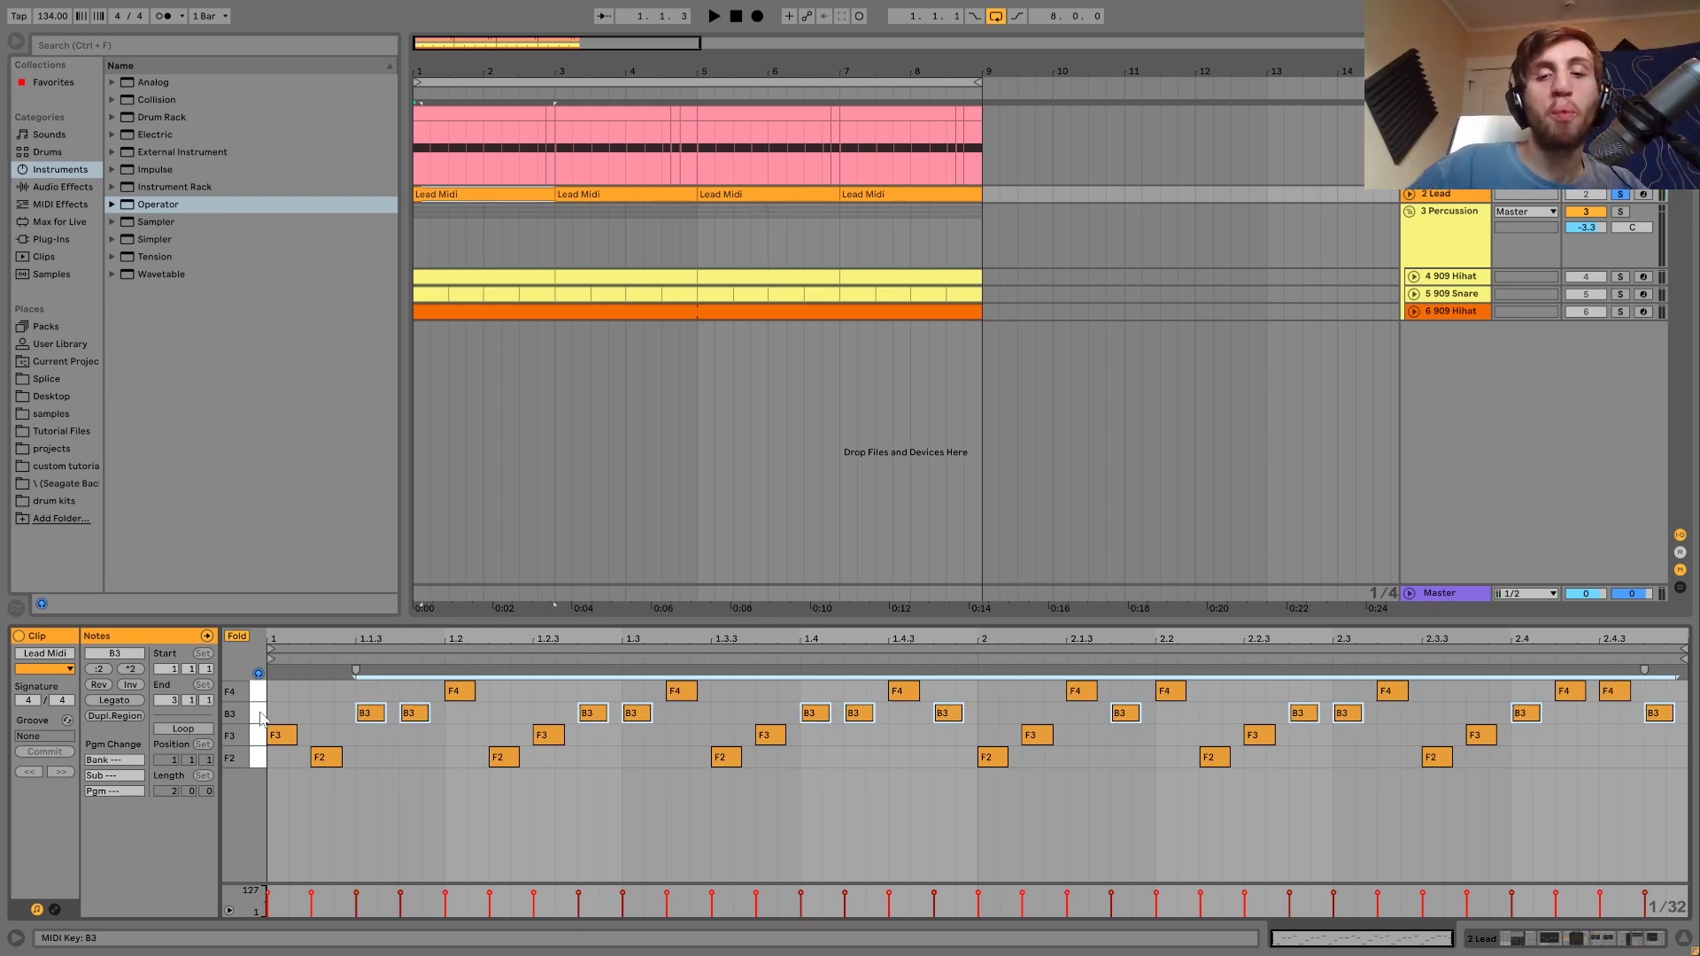
key(space)
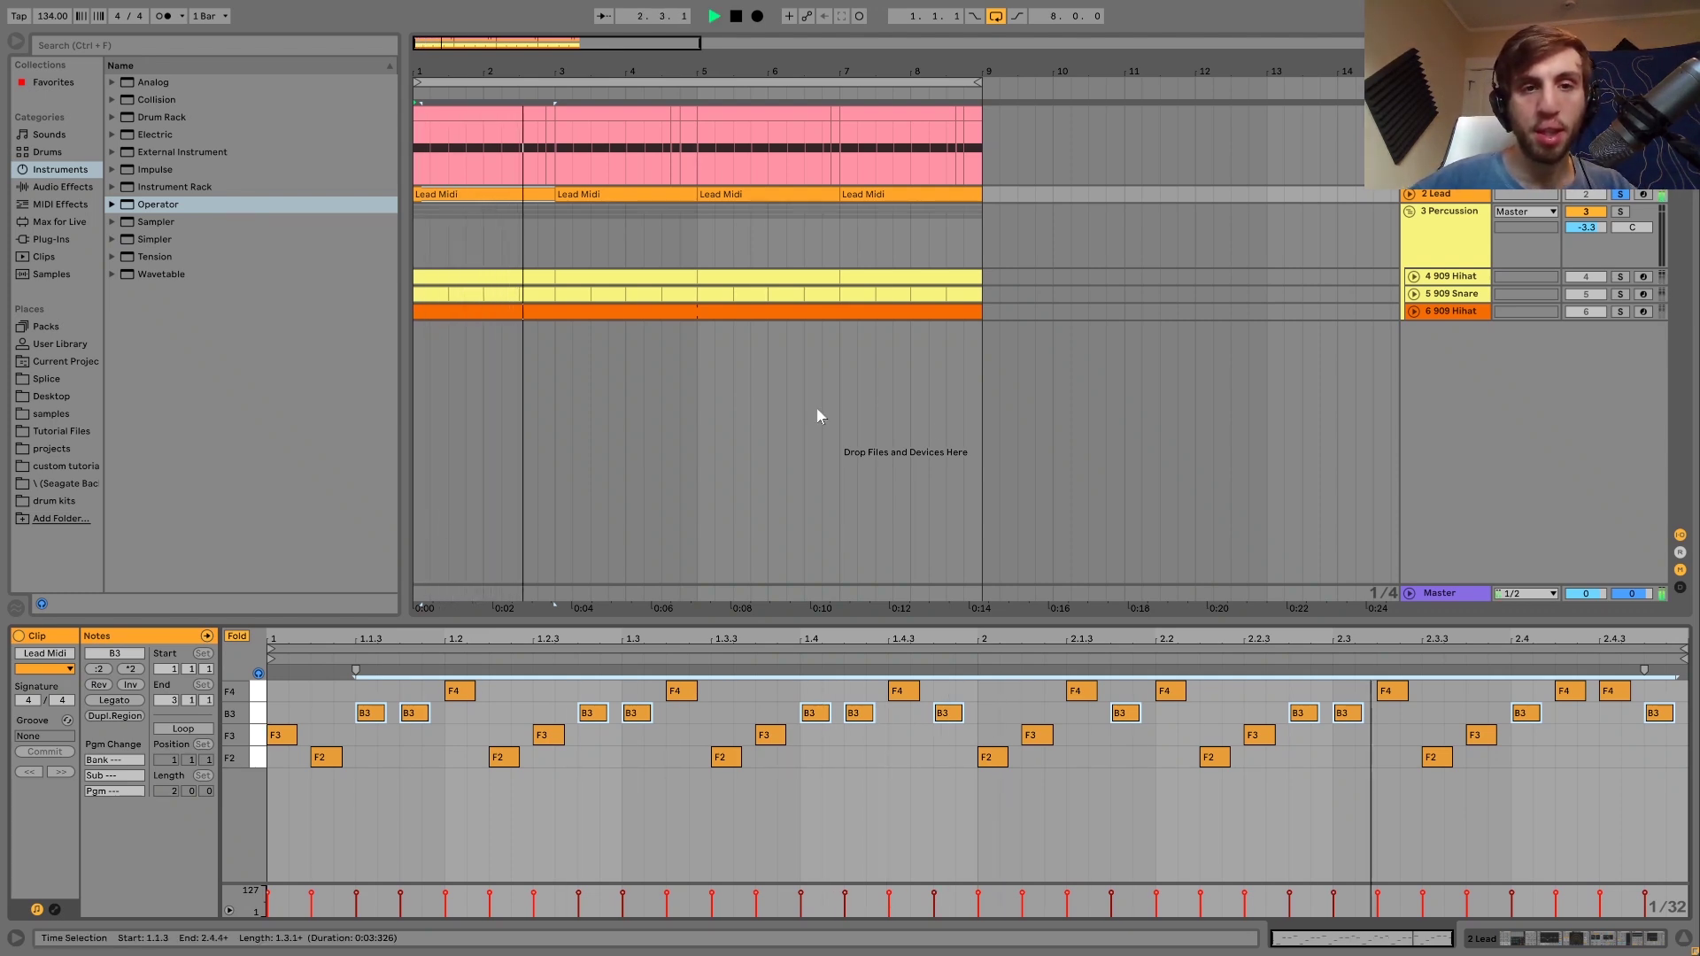
Unsolo the Lead track and return to its Operator, EQ Eight, Echo and Reverb chain.
click(1620, 194)
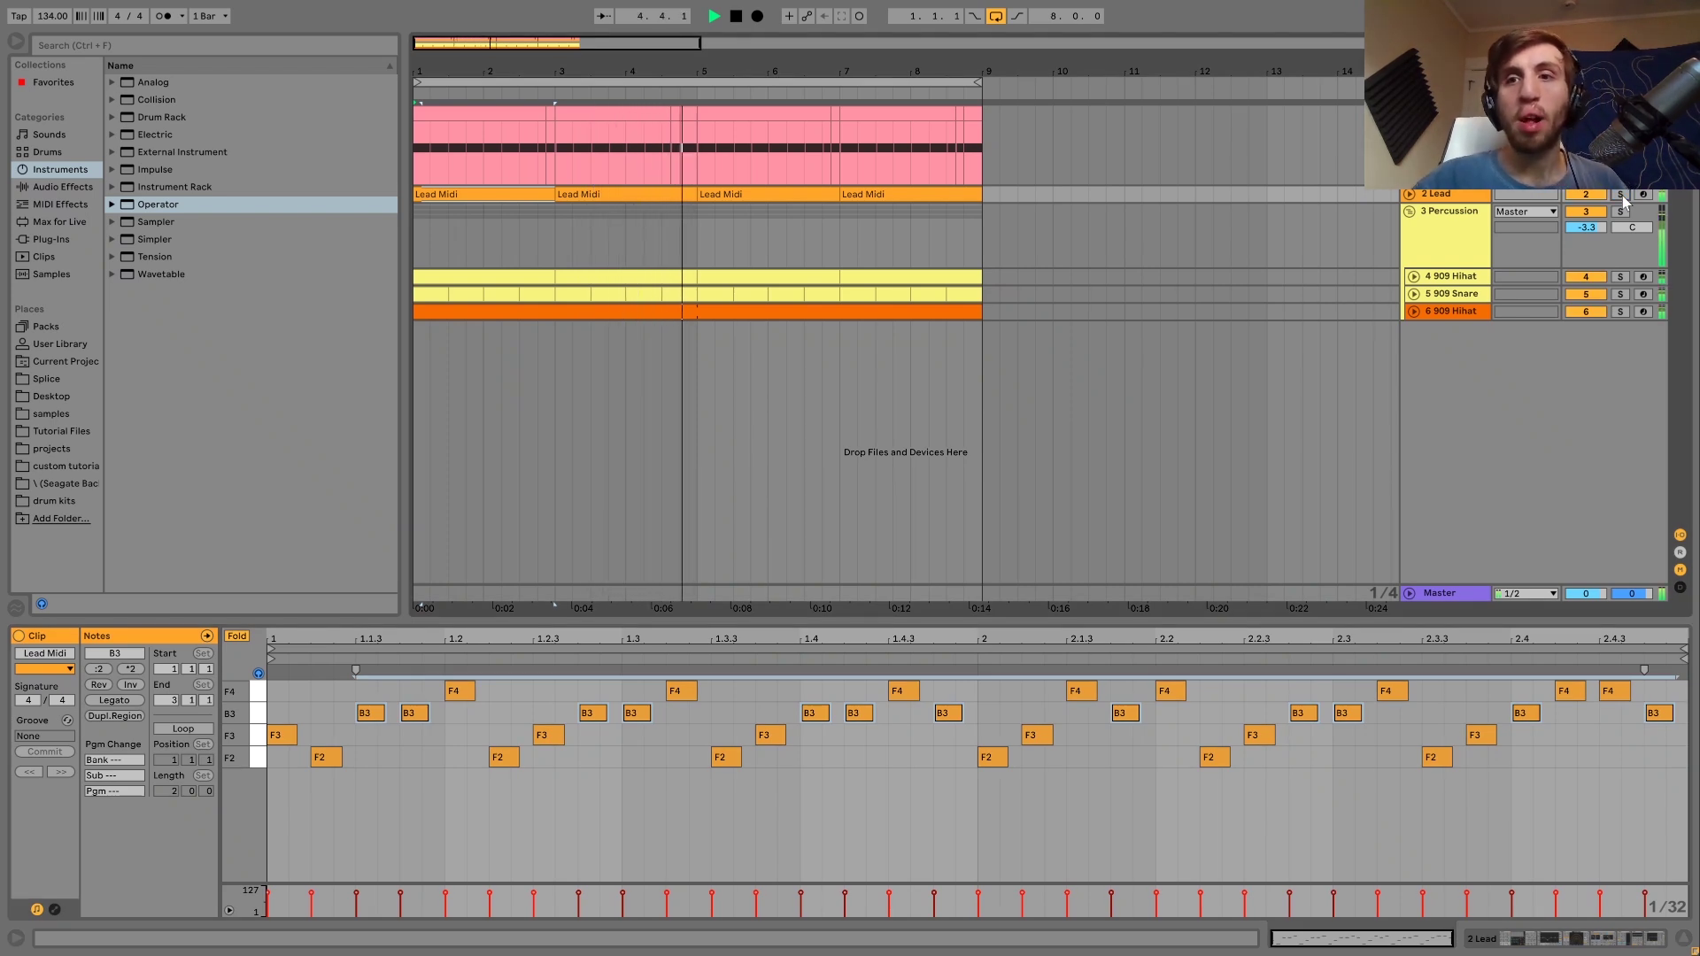
key(space)
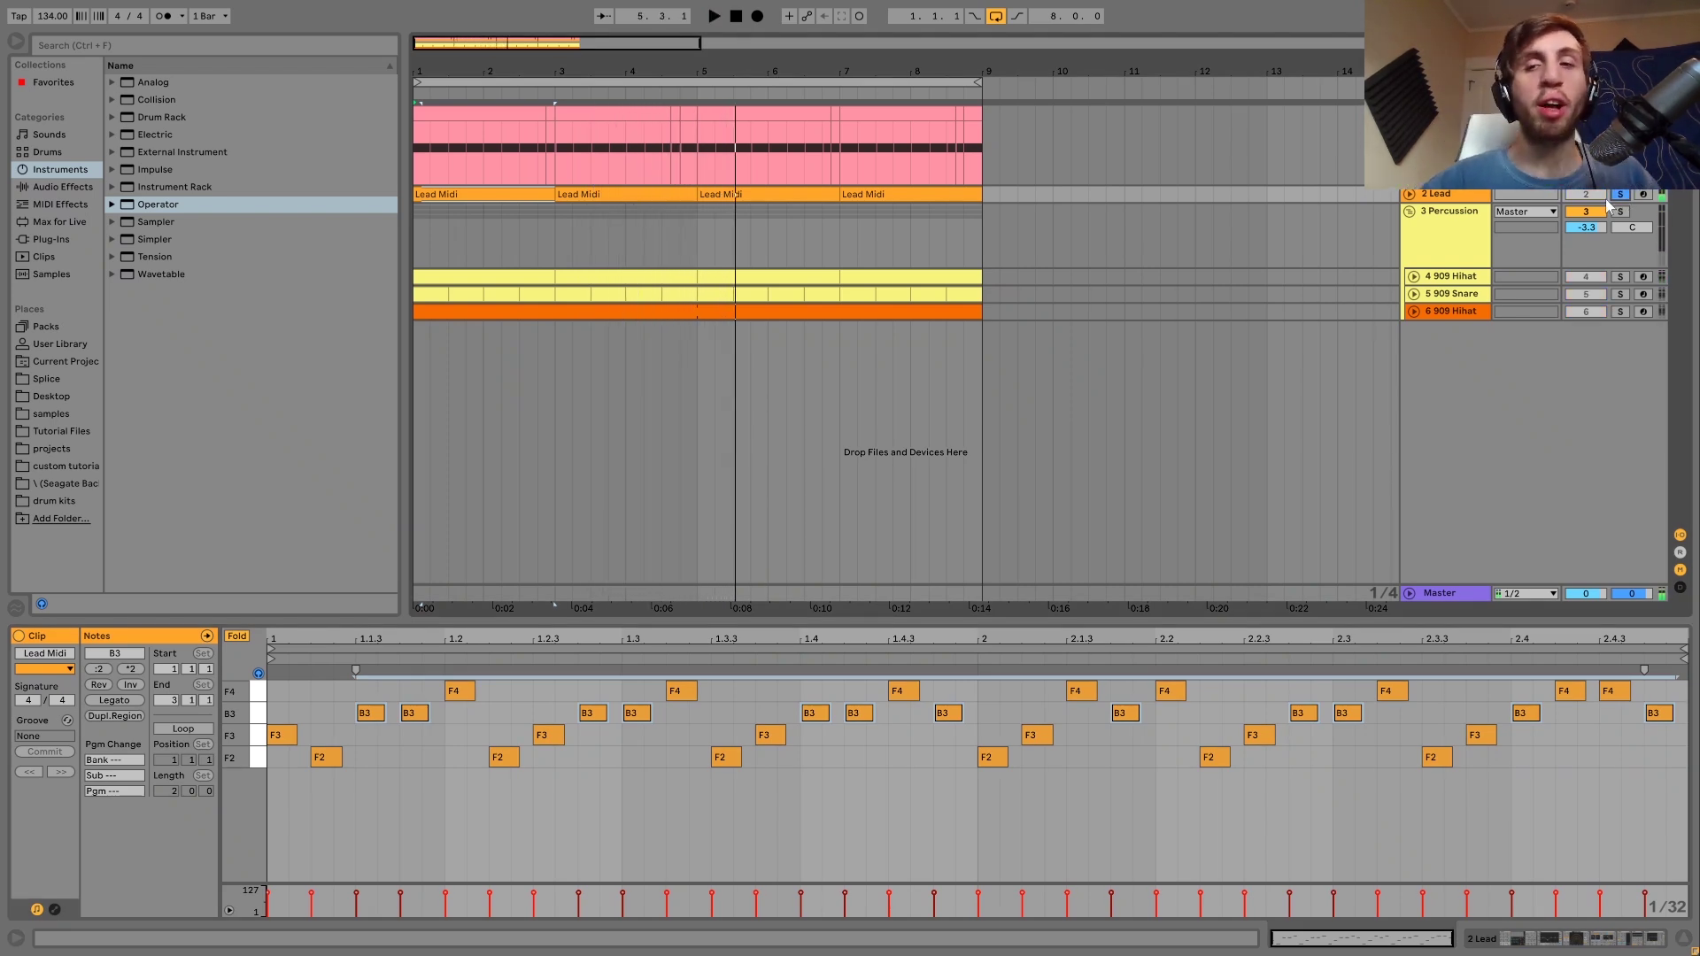
click(1442, 197)
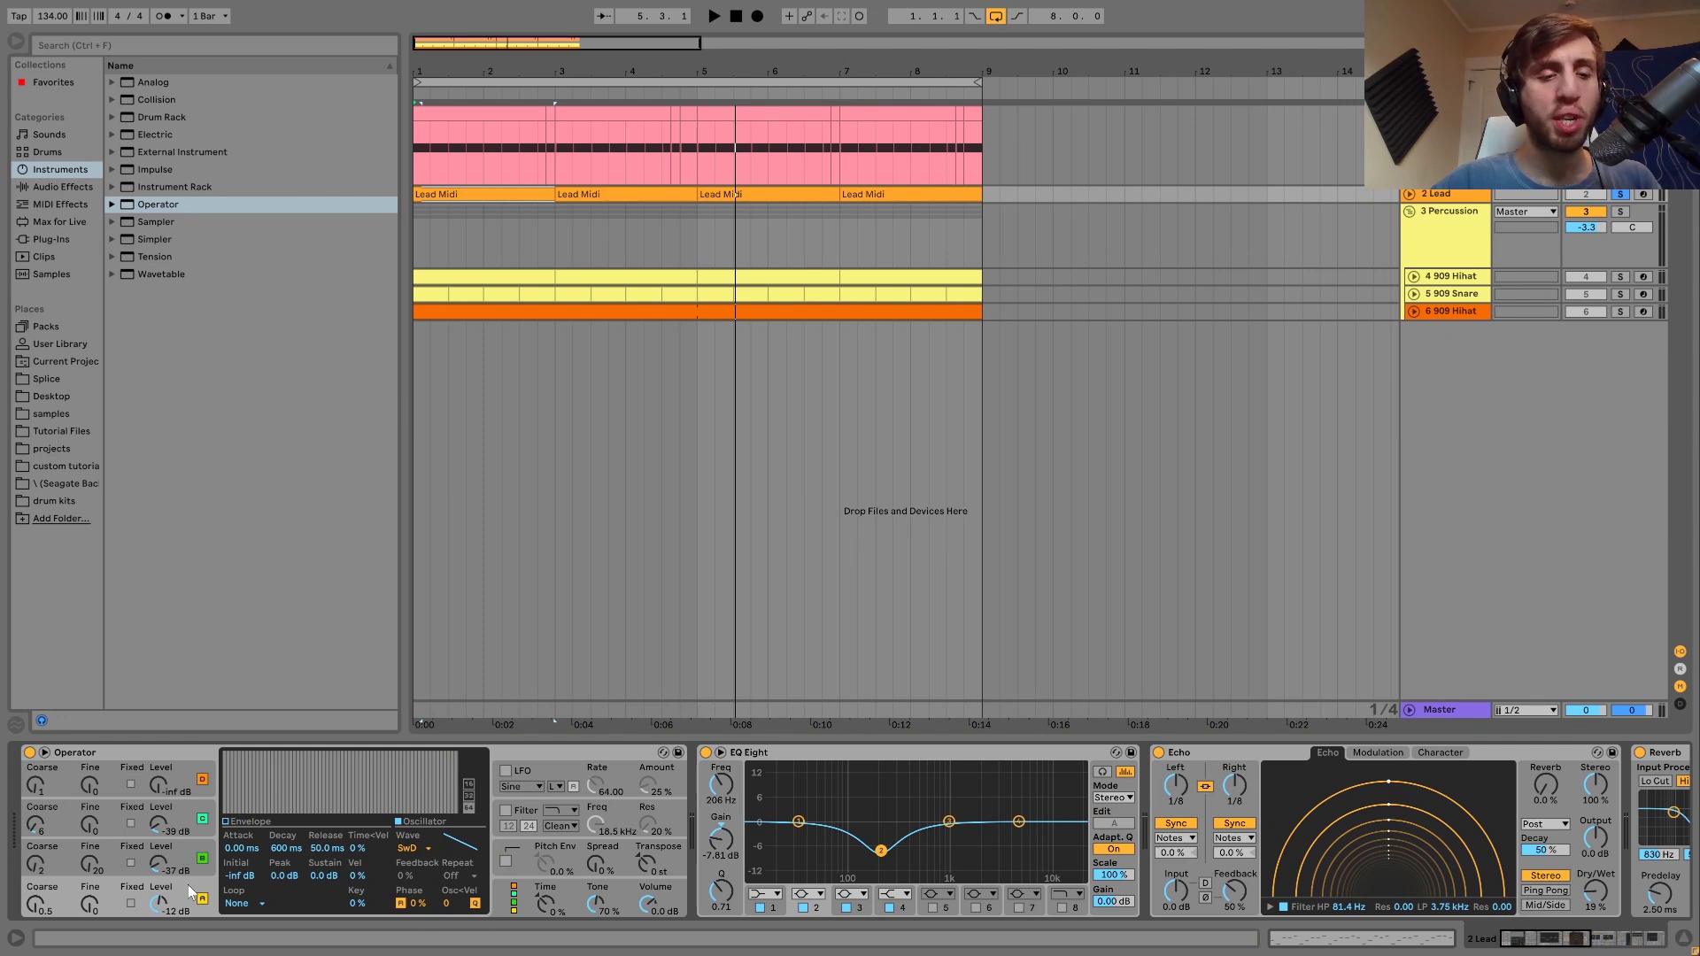
Raise Operator oscillator C's level from -37 dB to -36 dB while auditioning the lead.
click(117, 853)
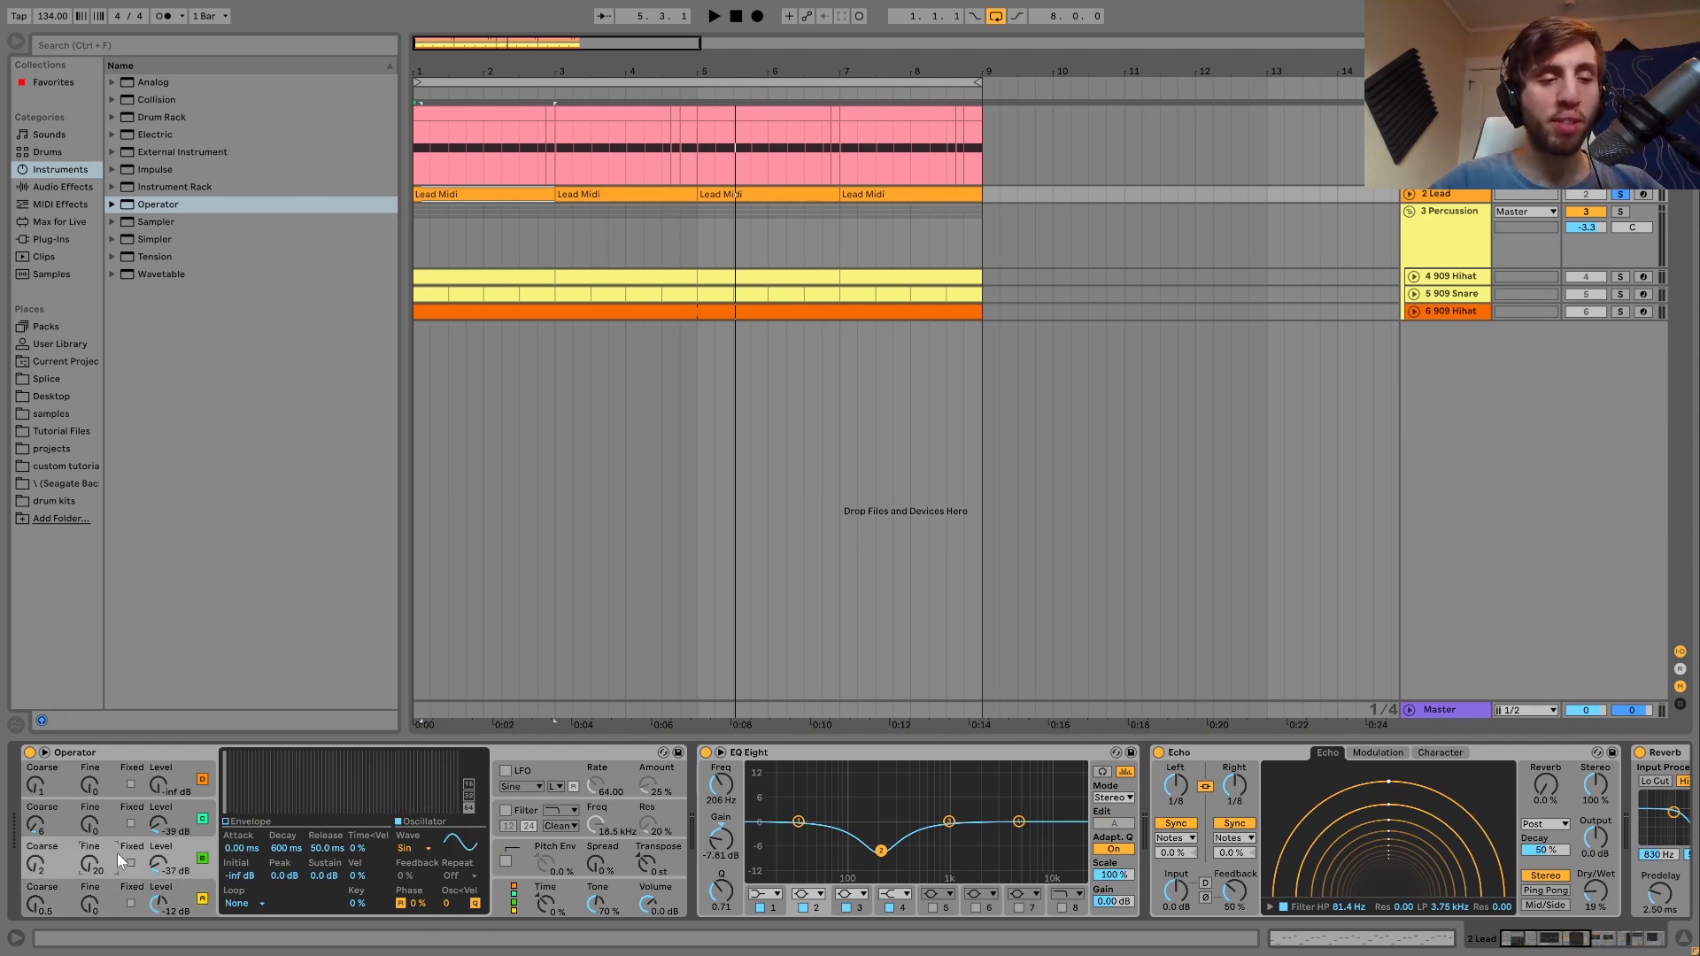
click(114, 815)
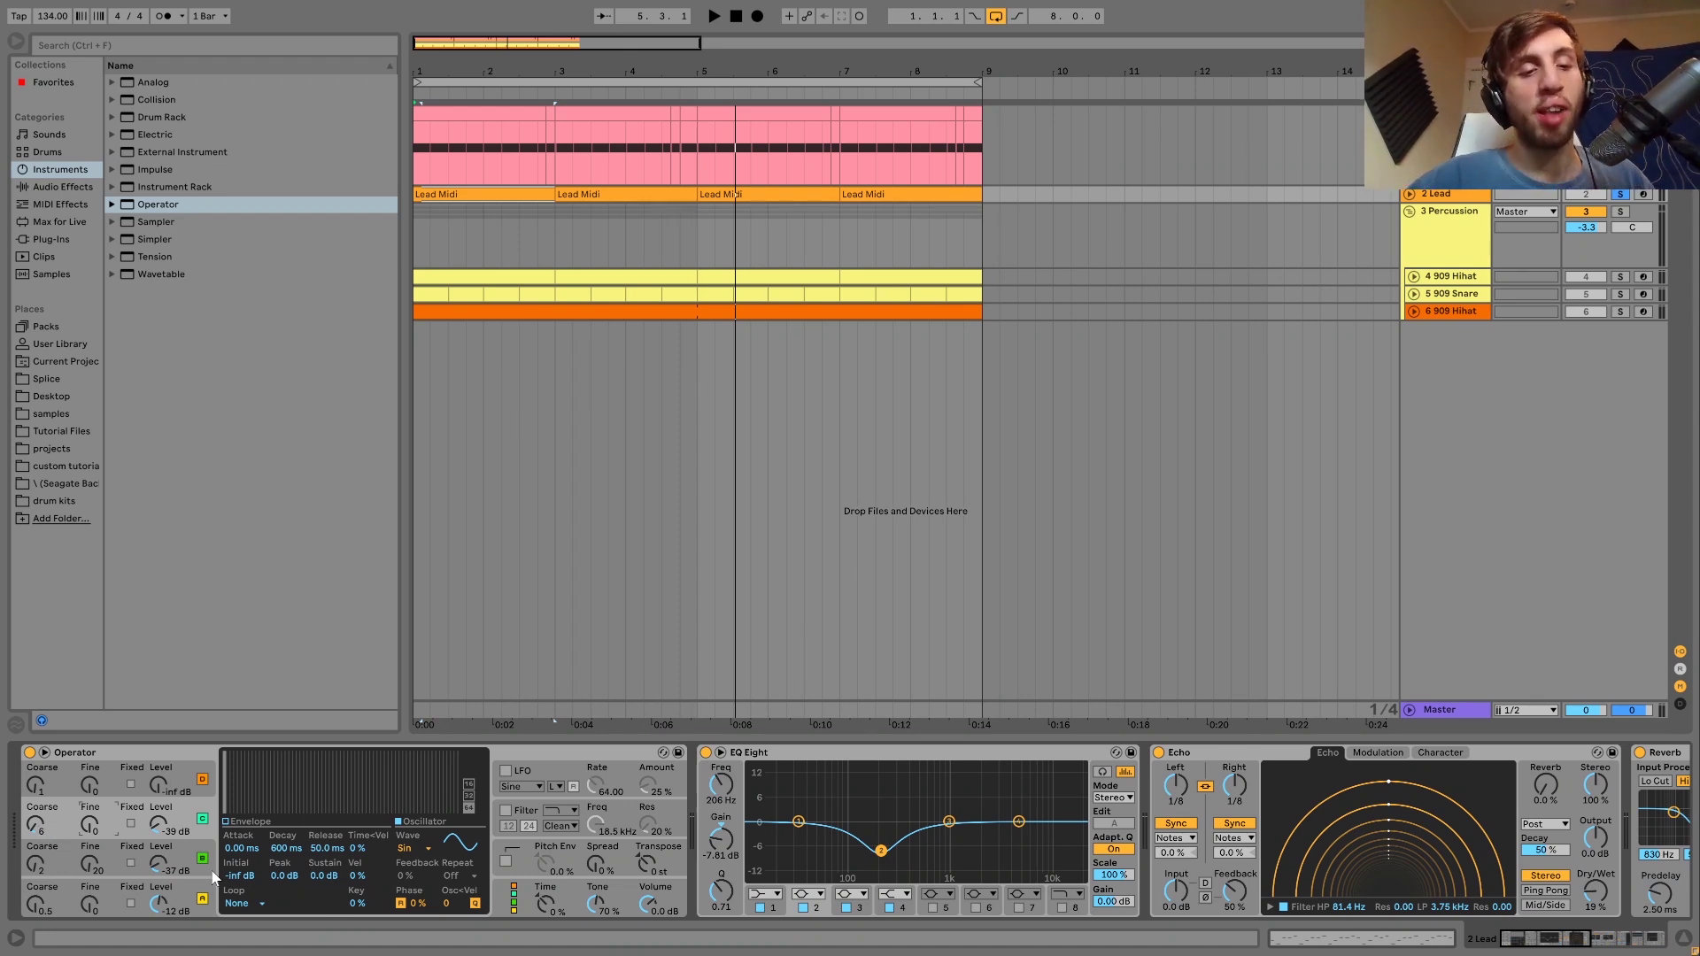
key(space)
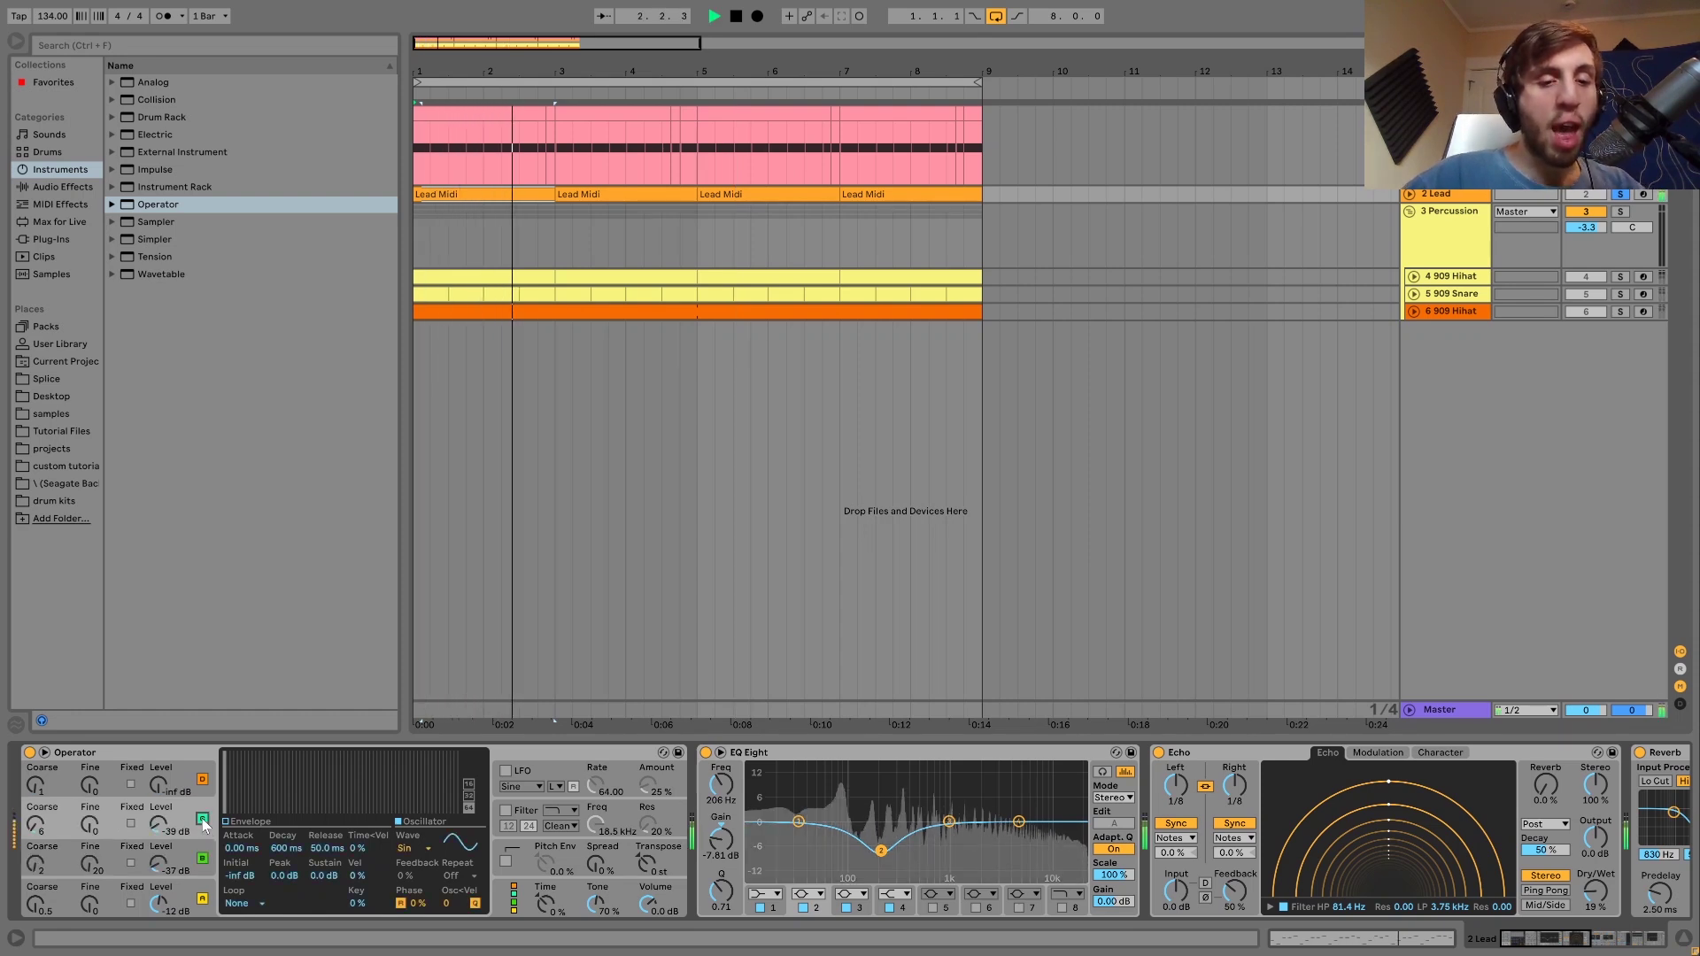
key(space)
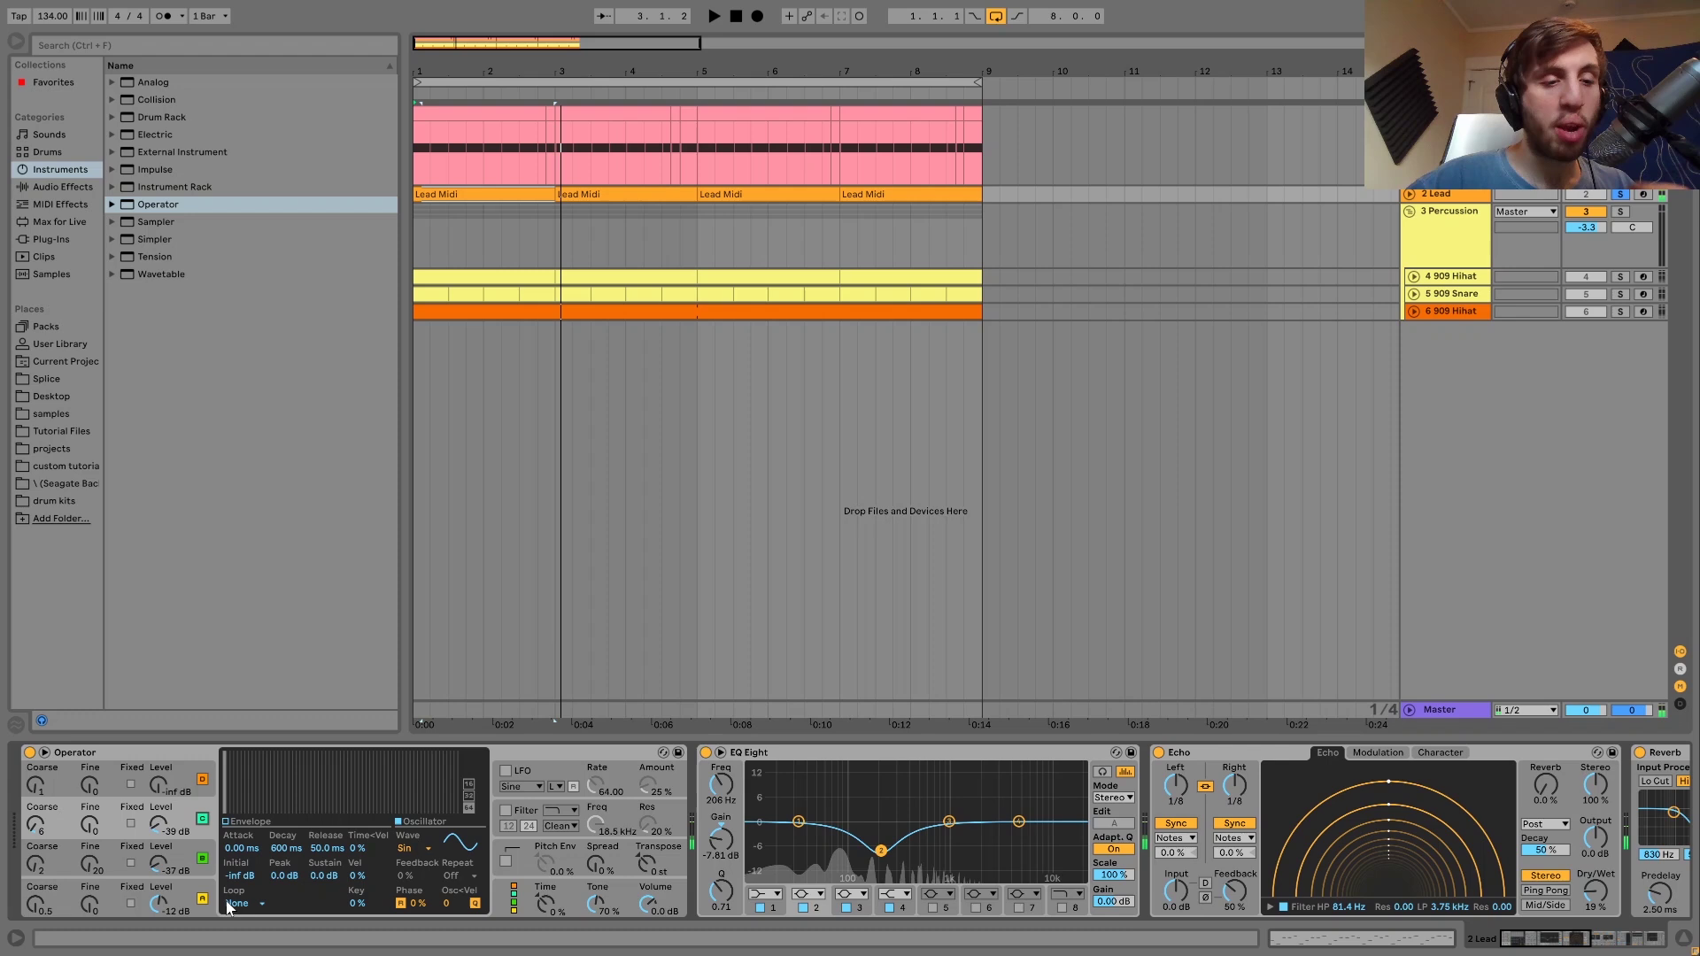
key(space)
drag(162, 880, 164, 876)
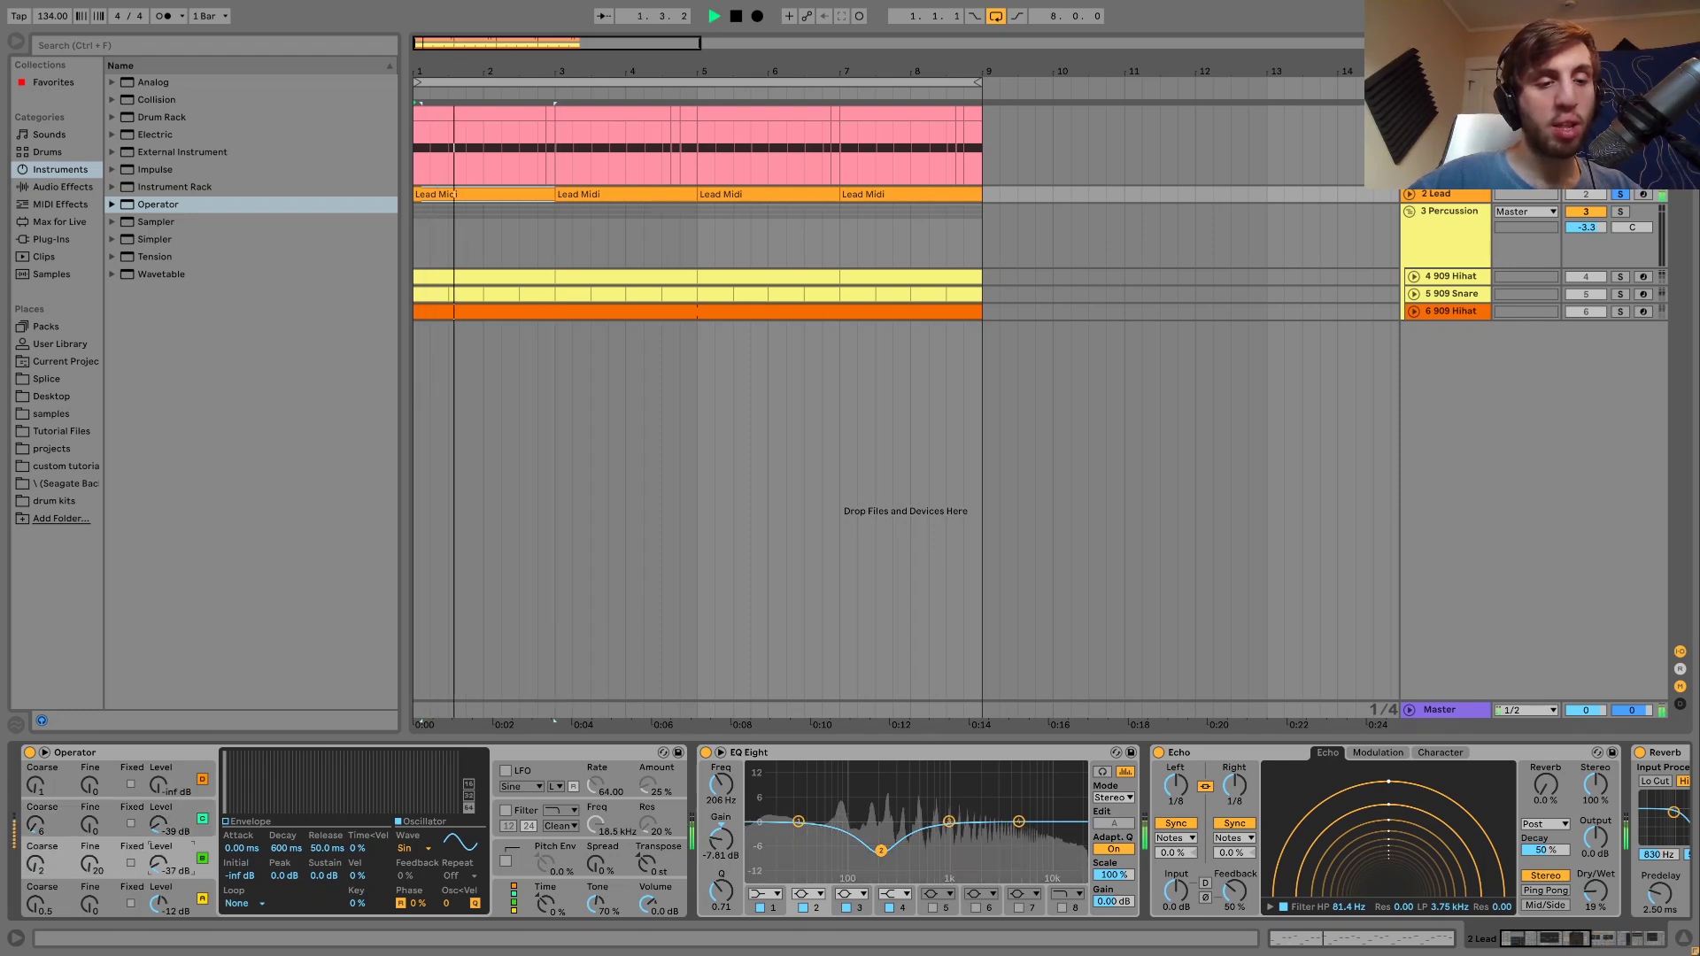
key(space)
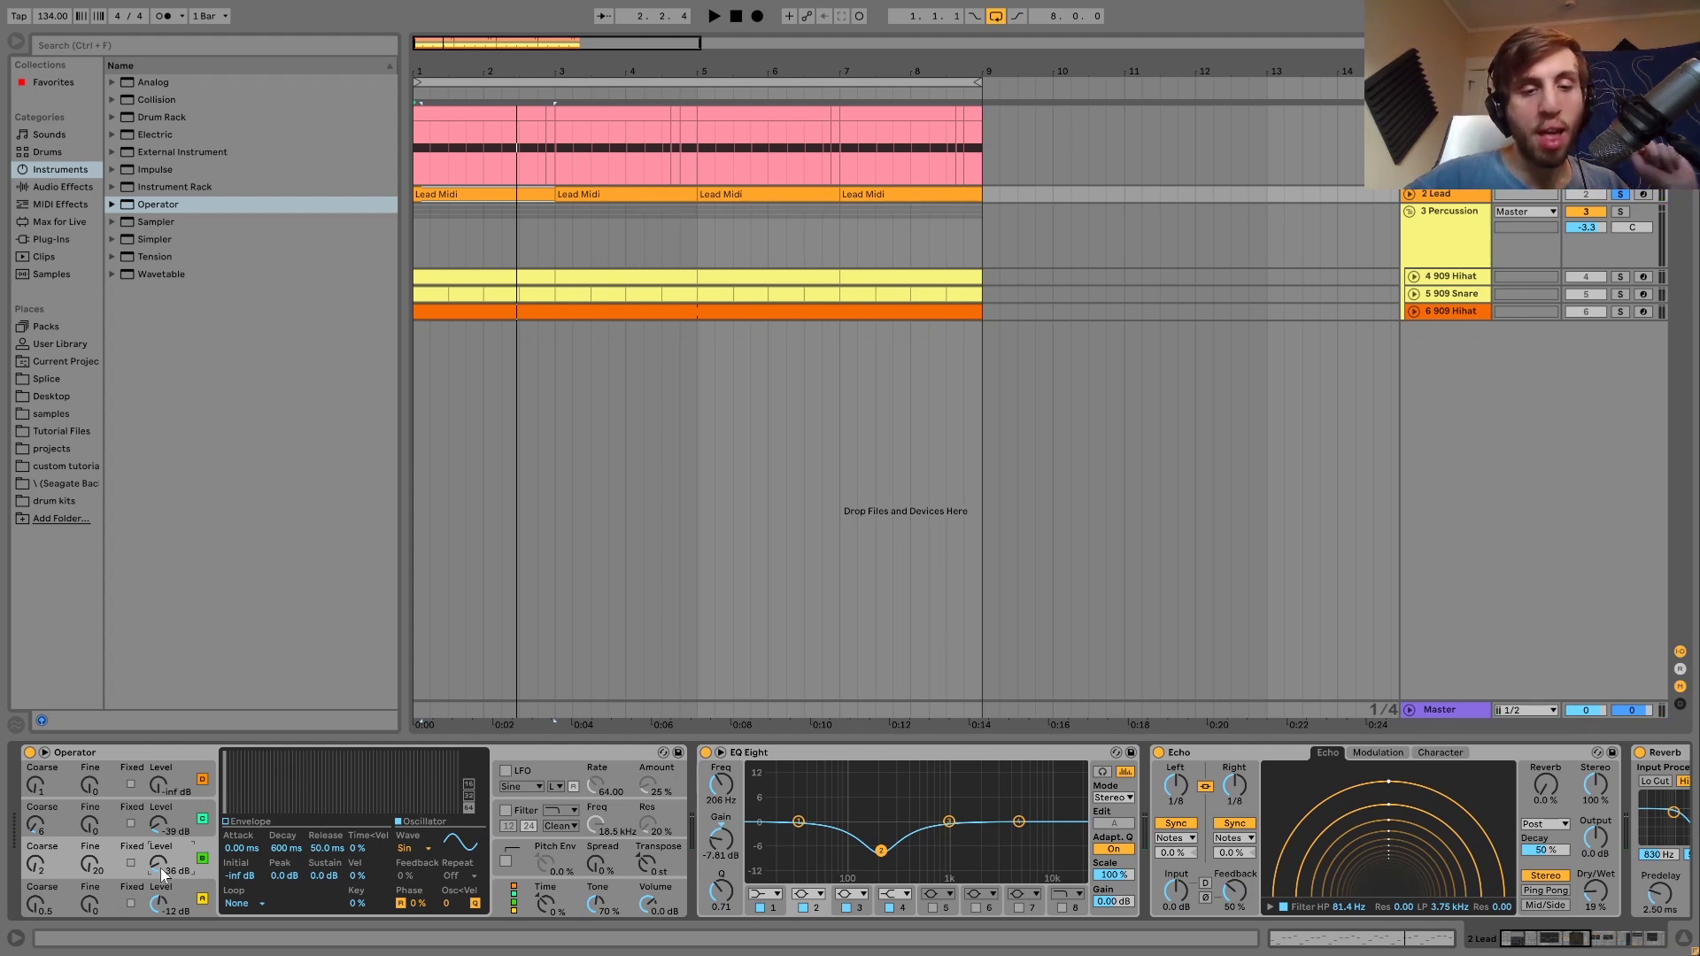
scroll(355, 832, down, 5)
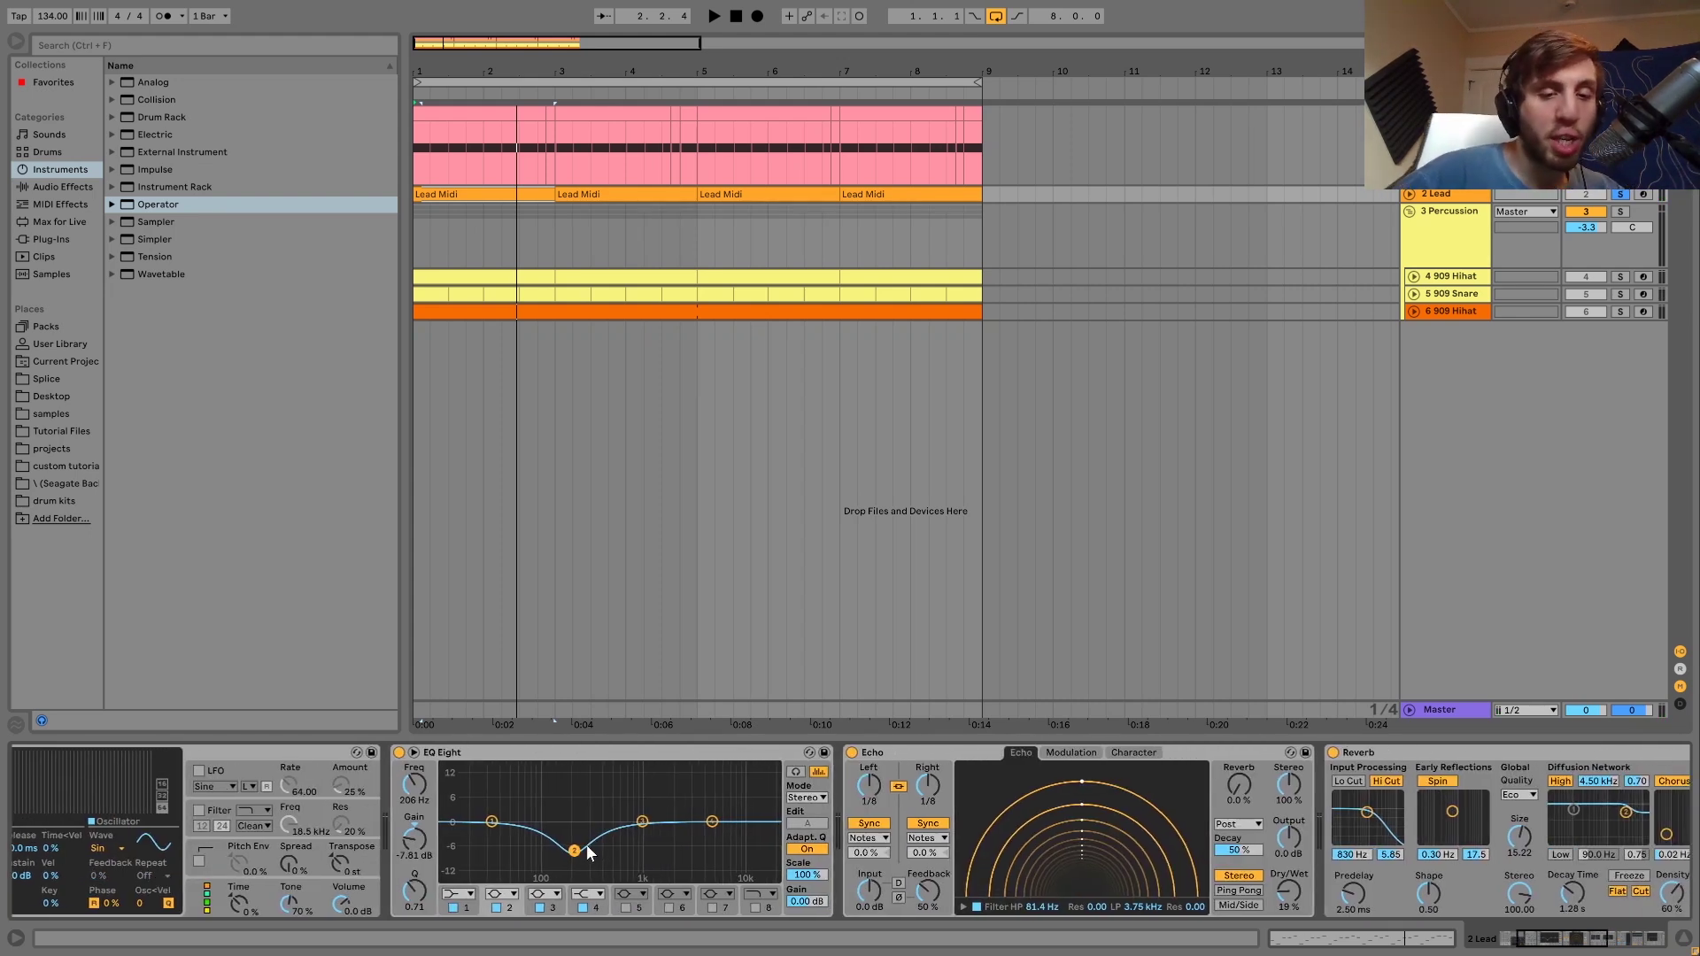
click(398, 751)
key(space)
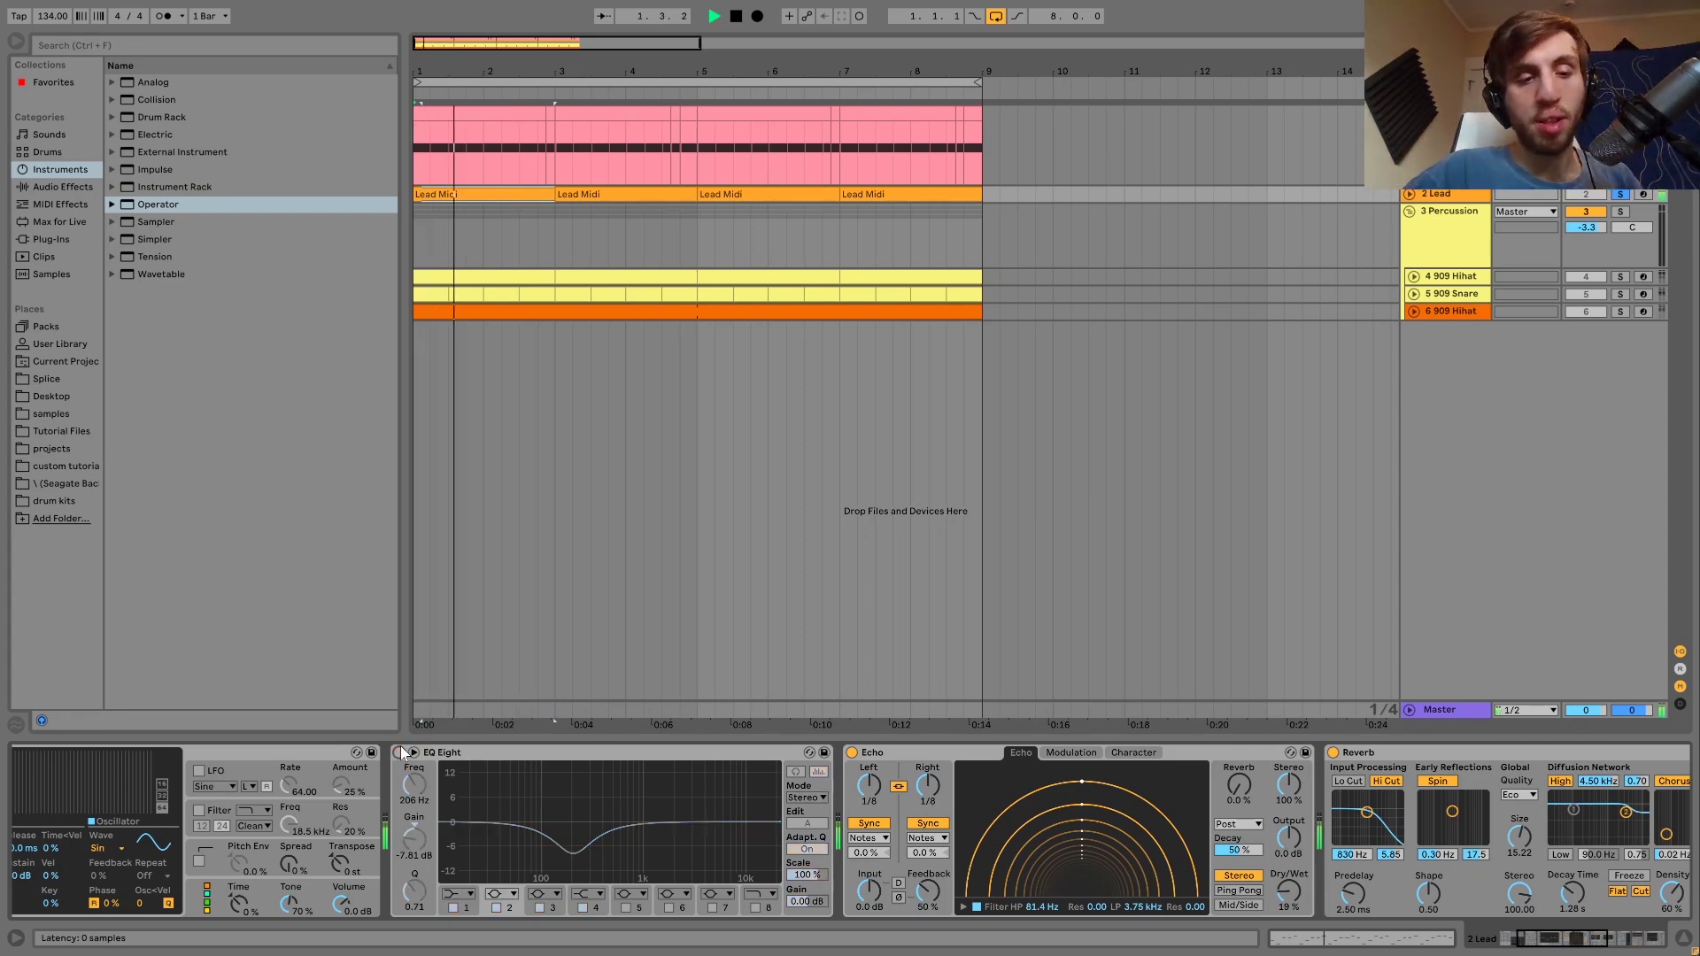
click(398, 752)
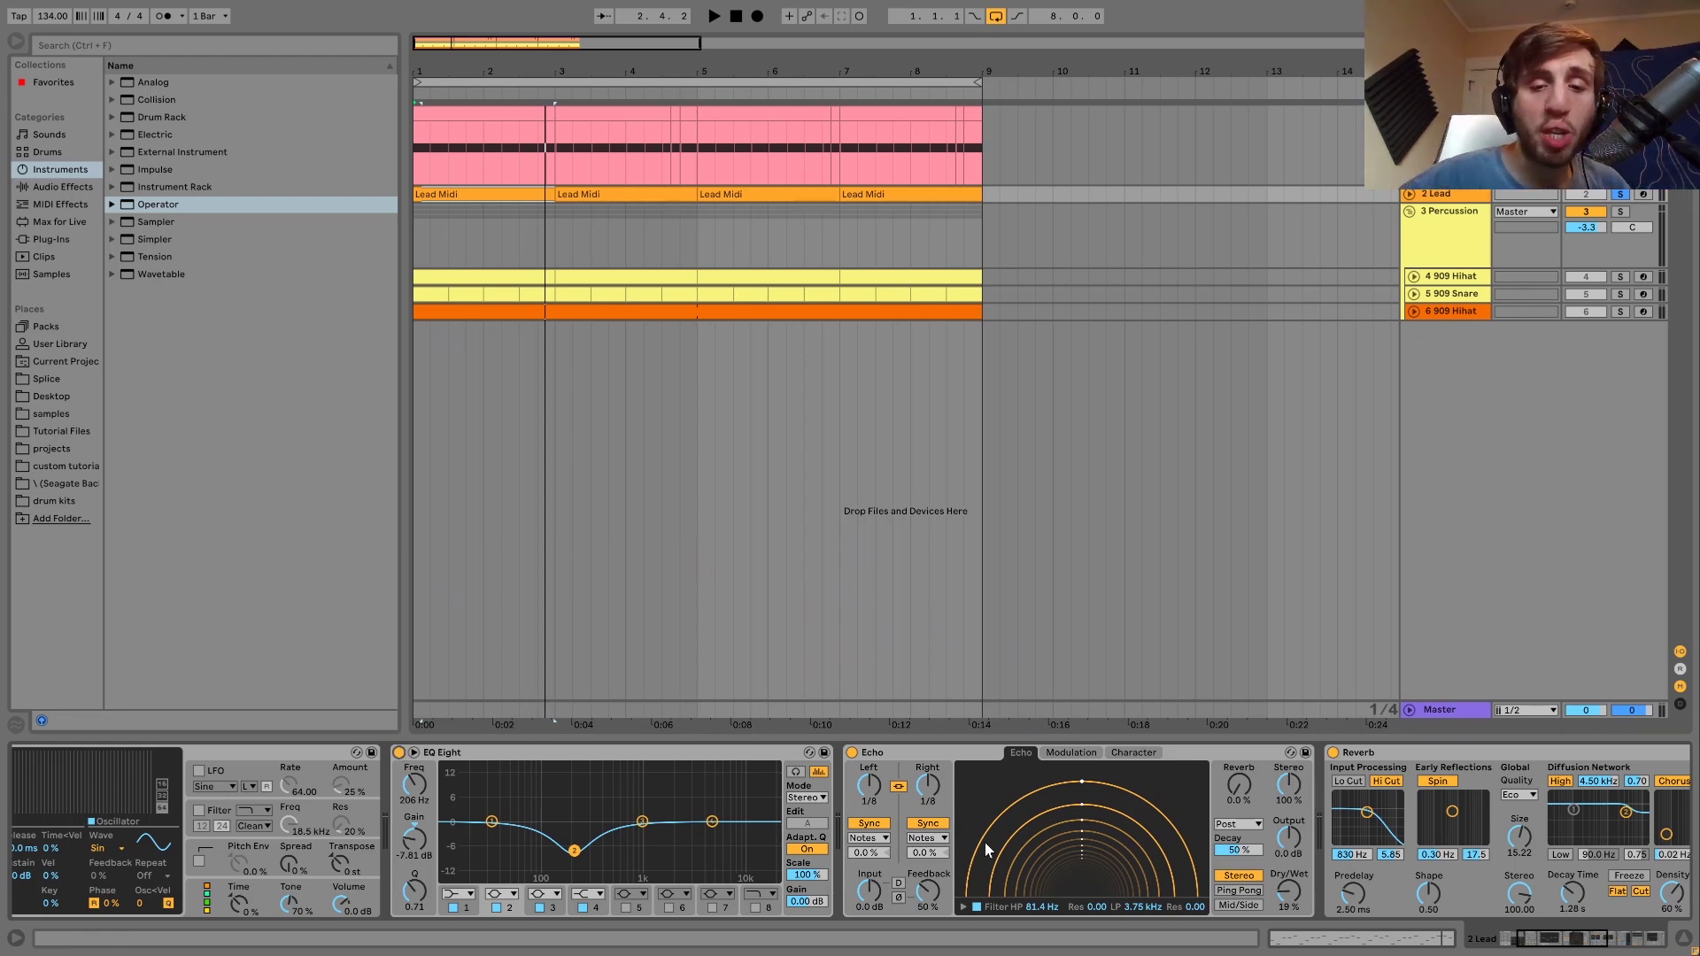
scroll(989, 850, right, 10)
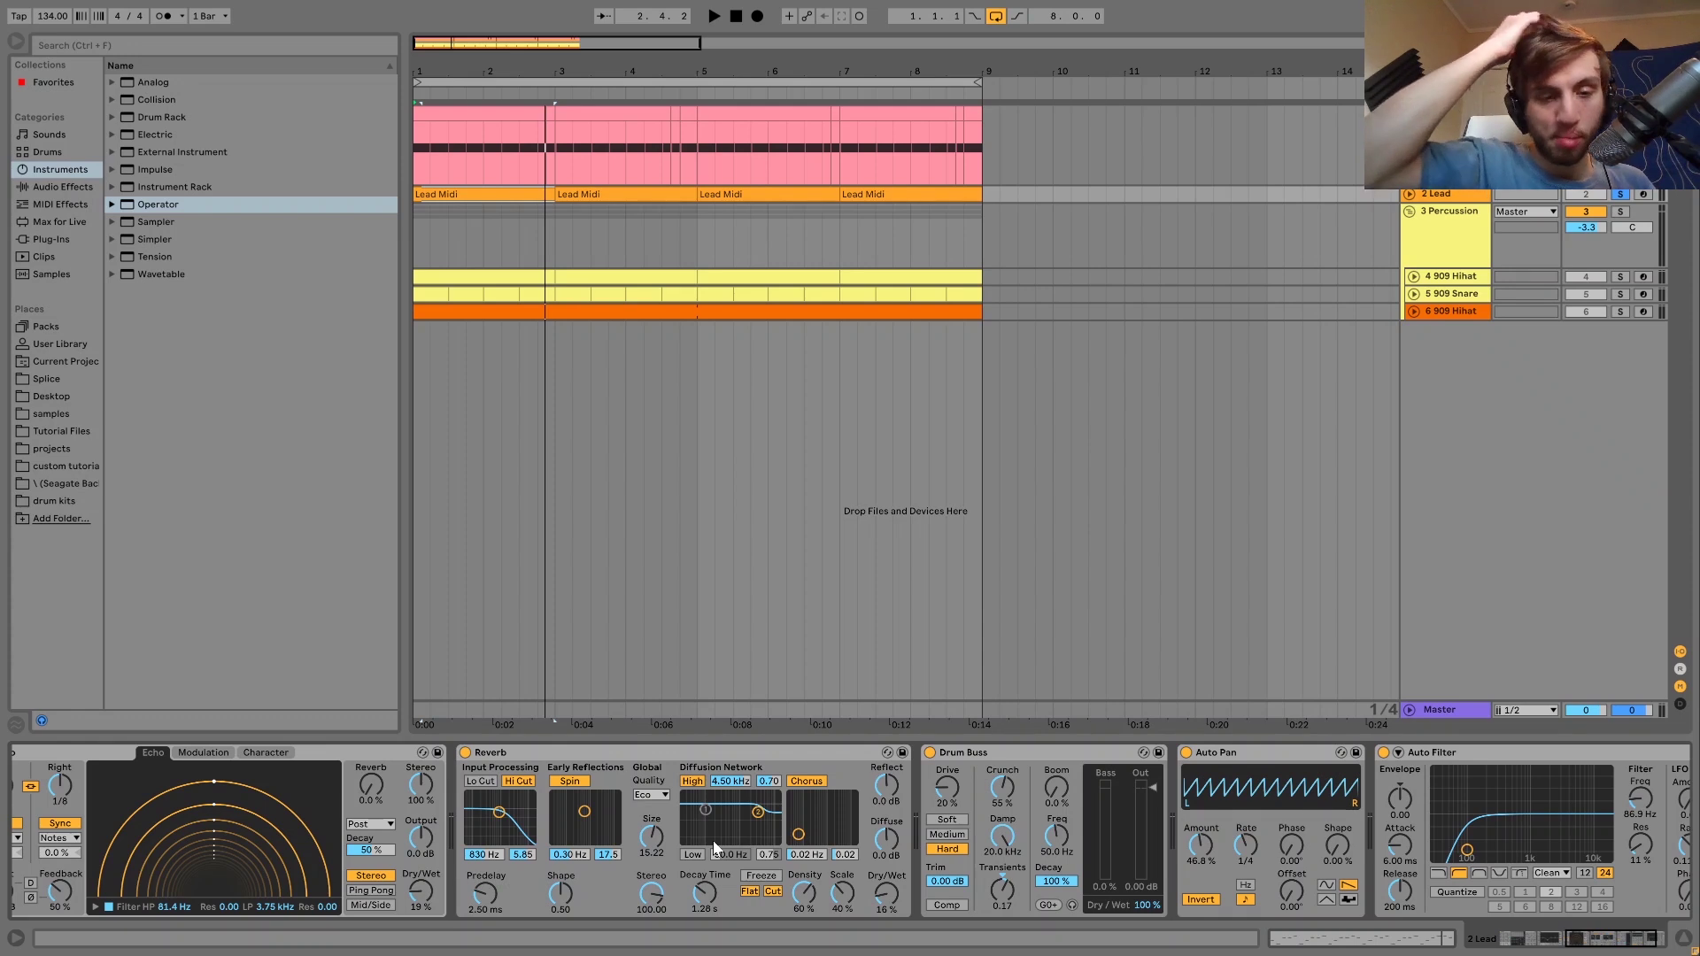
scroll(369, 795, left, 3)
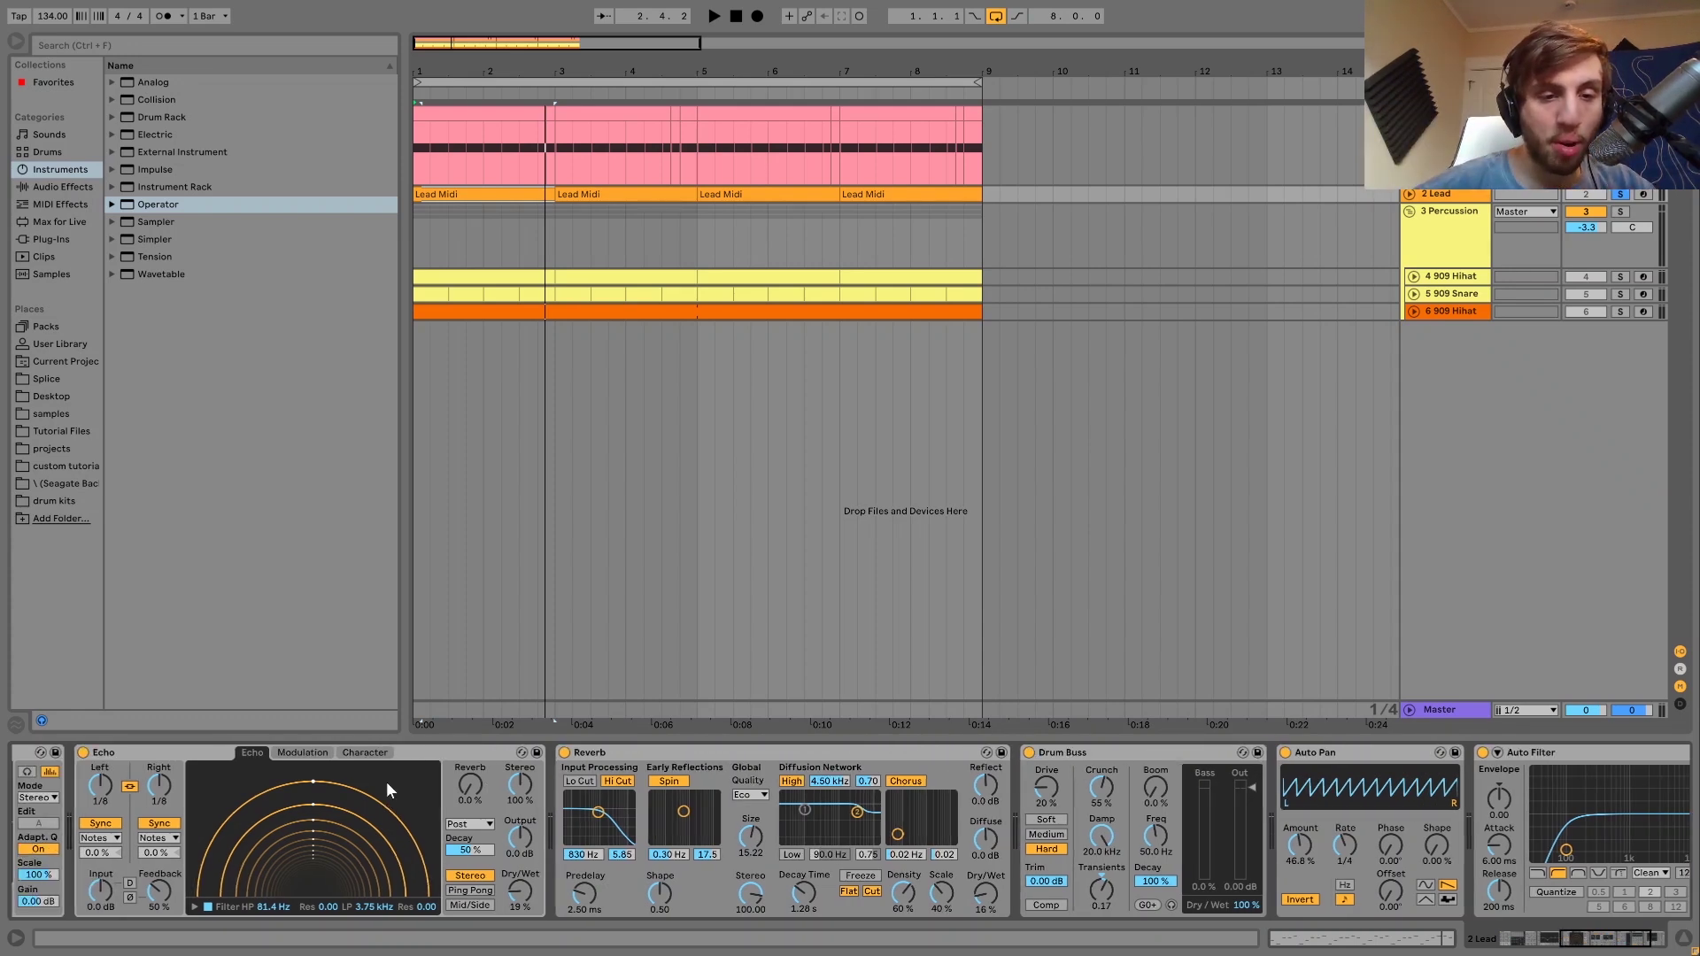
click(564, 752)
click(82, 753)
key(space)
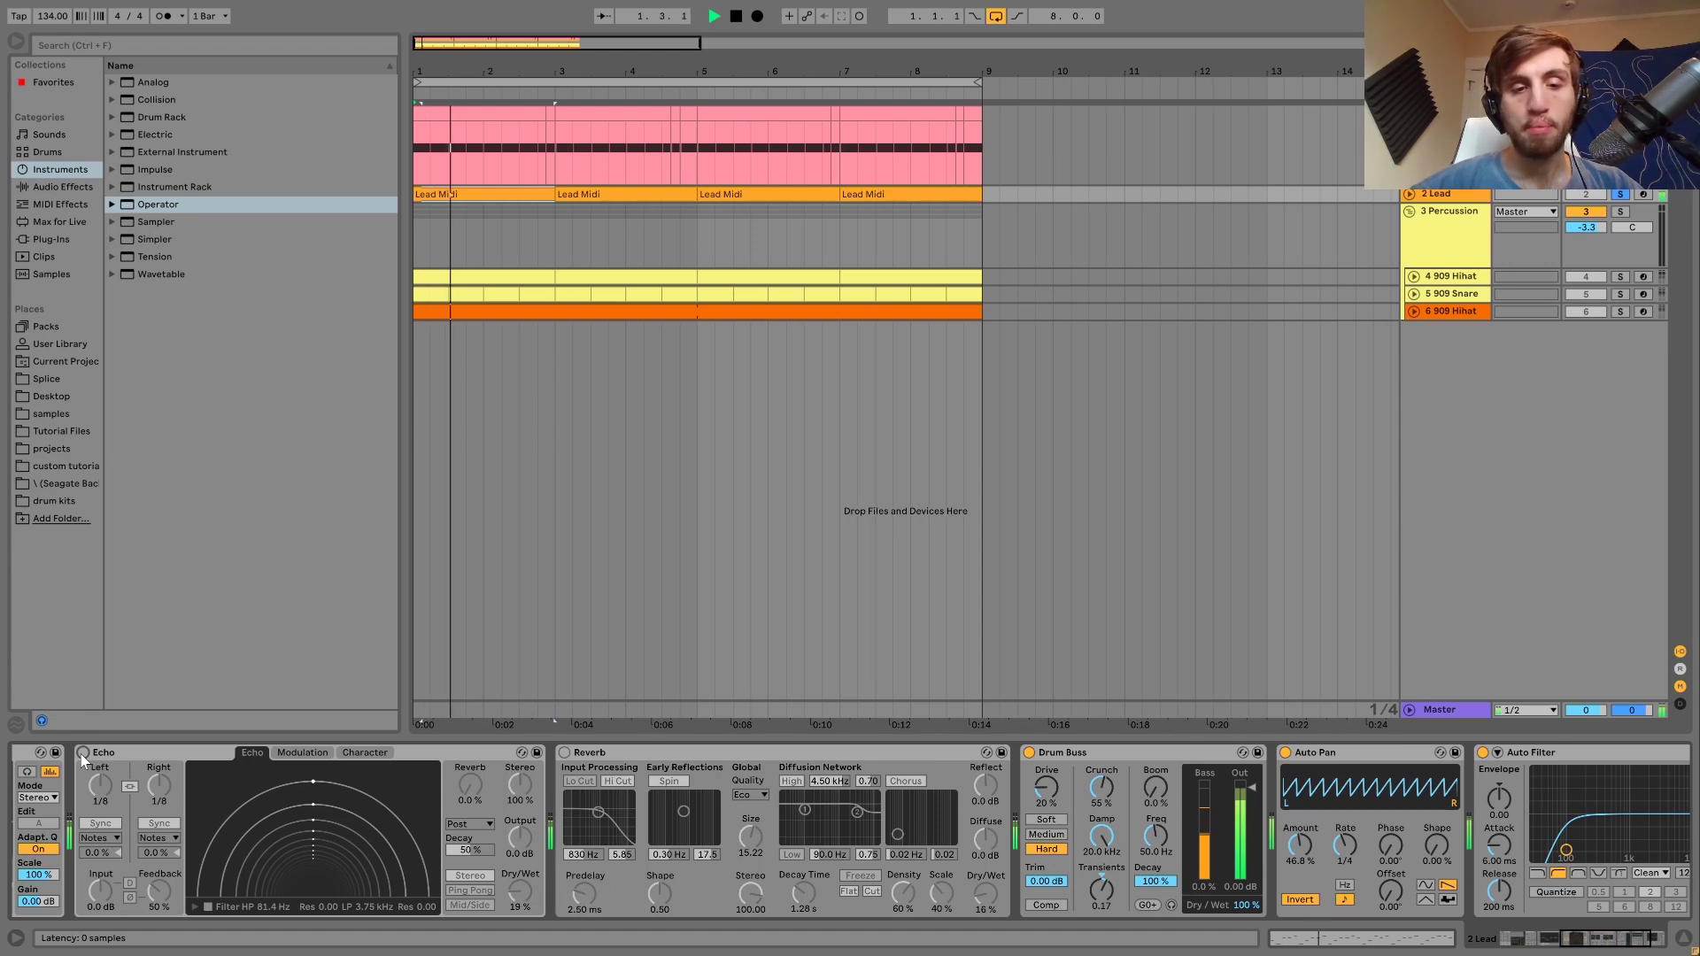
click(82, 754)
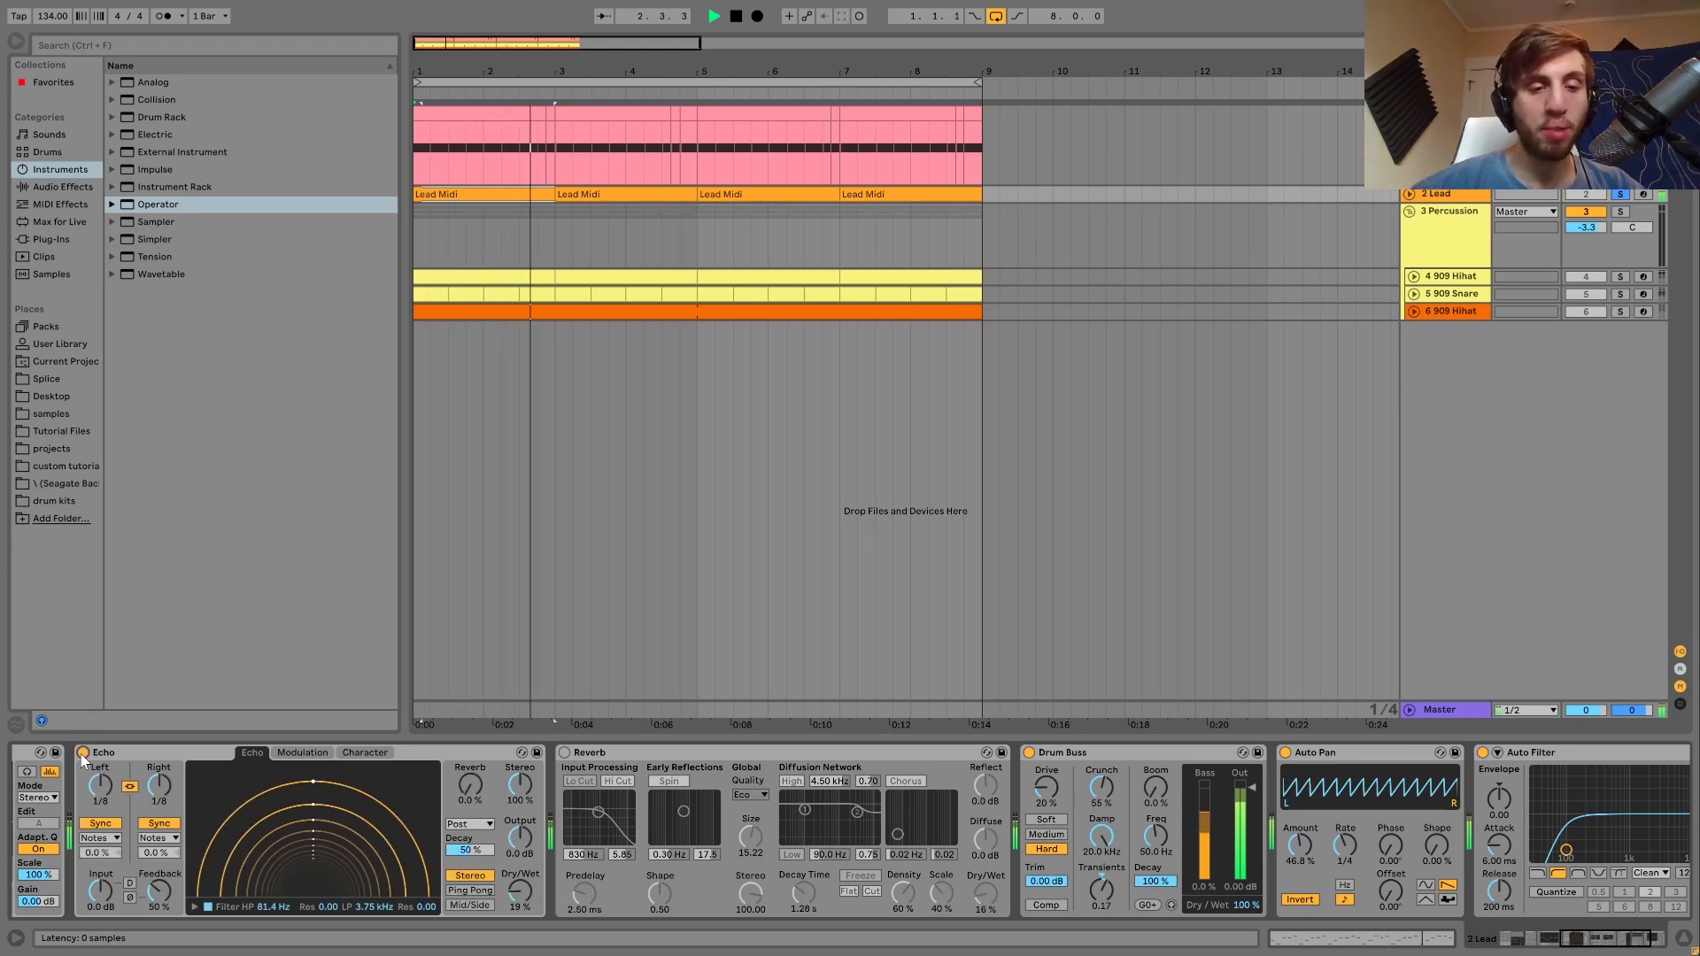
key(ctrl+z)
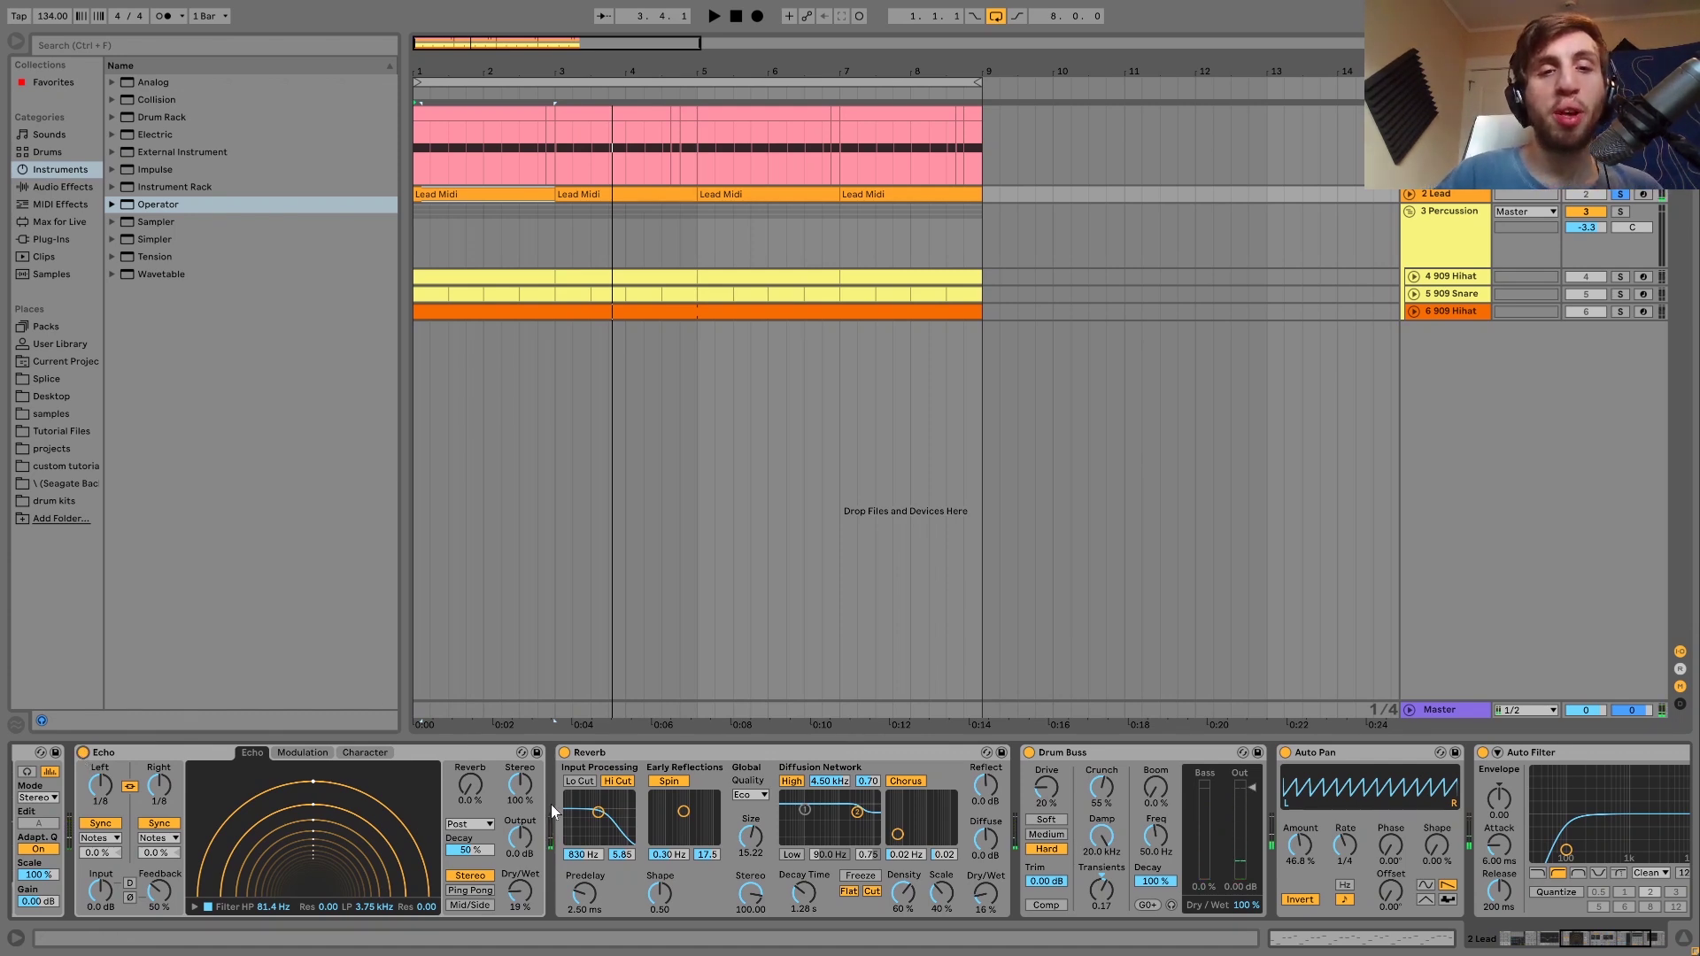
key(space)
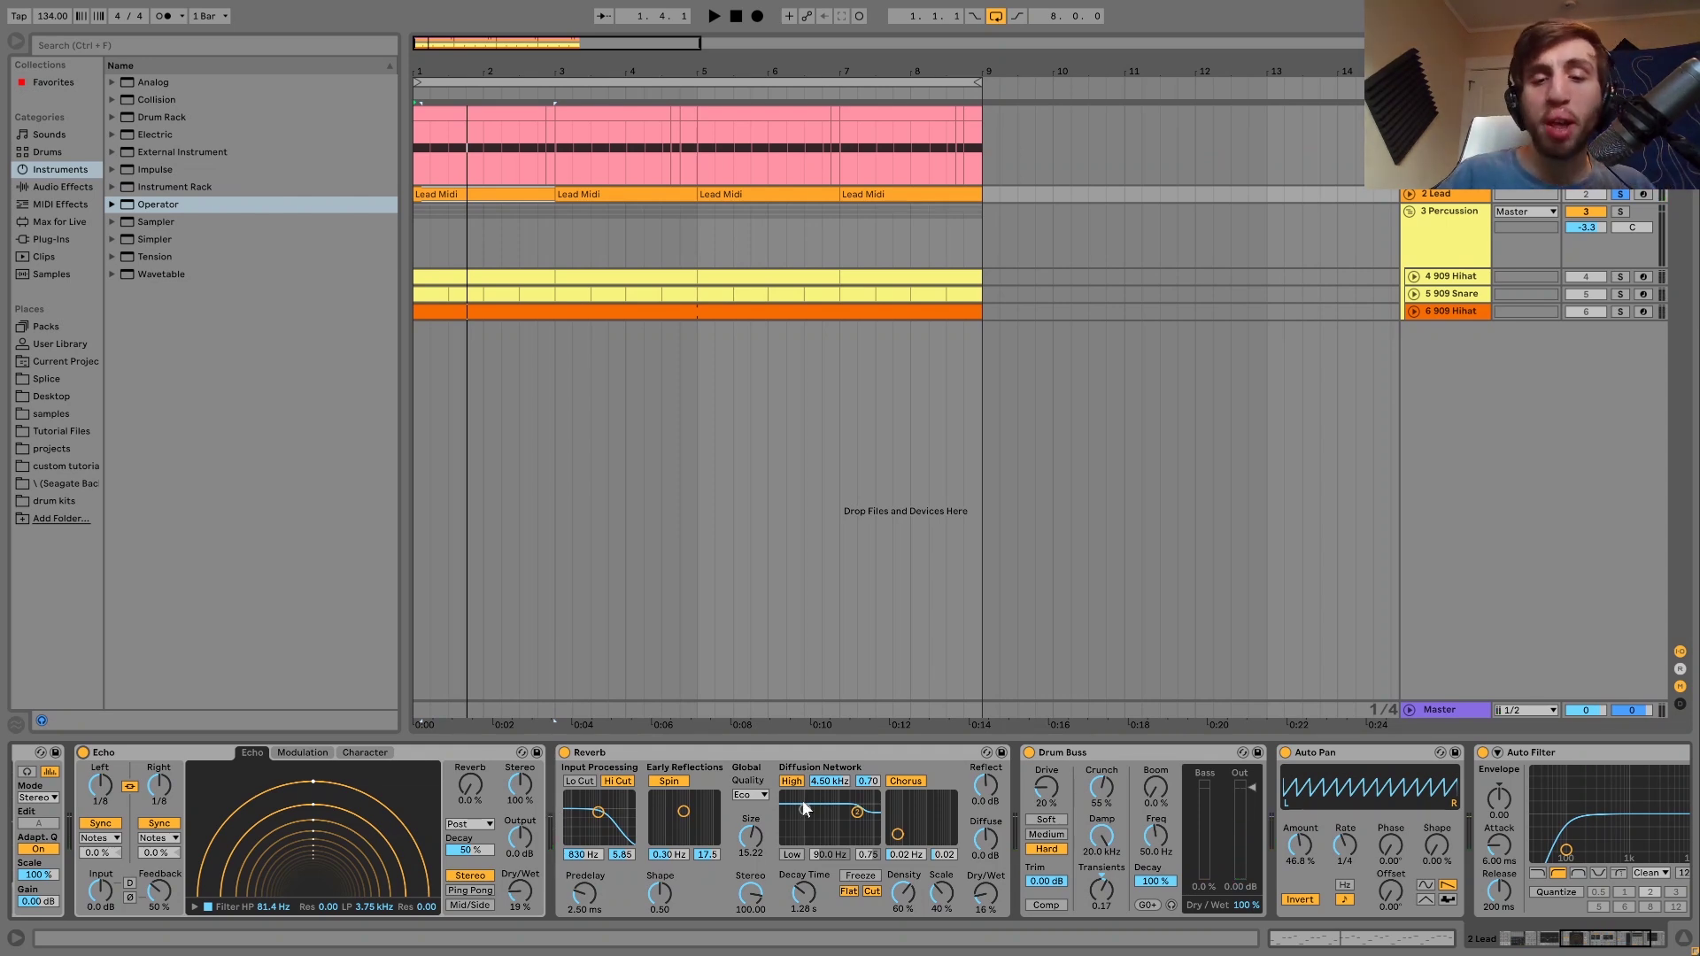
scroll(1074, 861, down, 5)
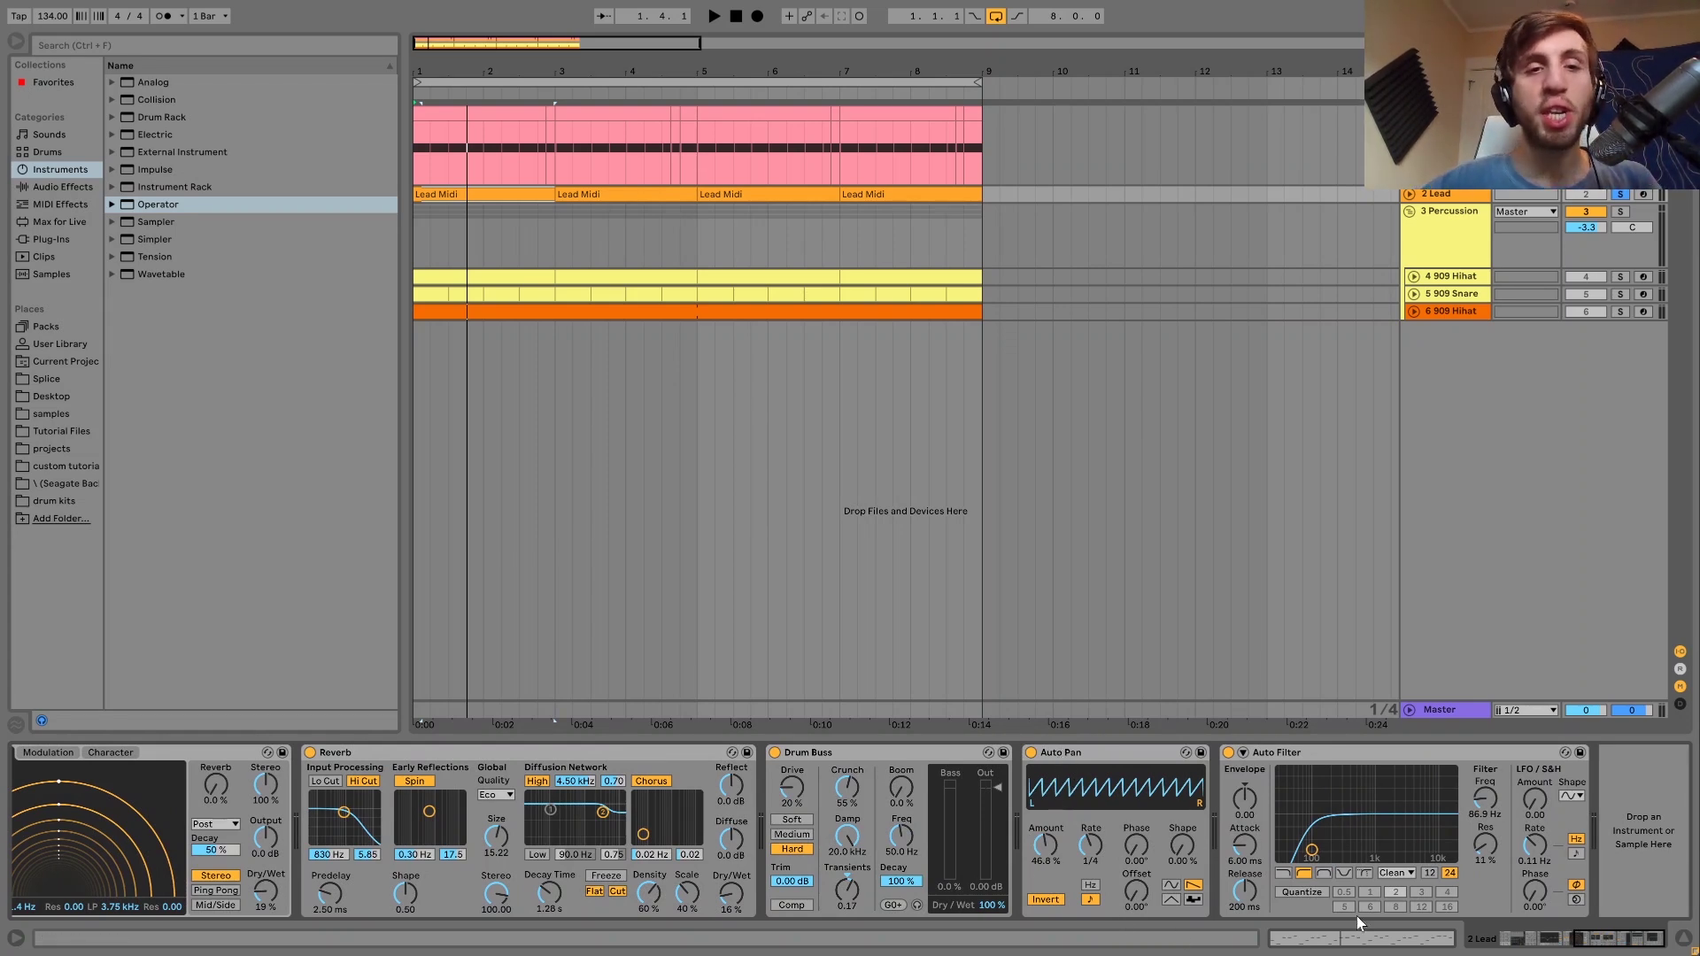
key(space)
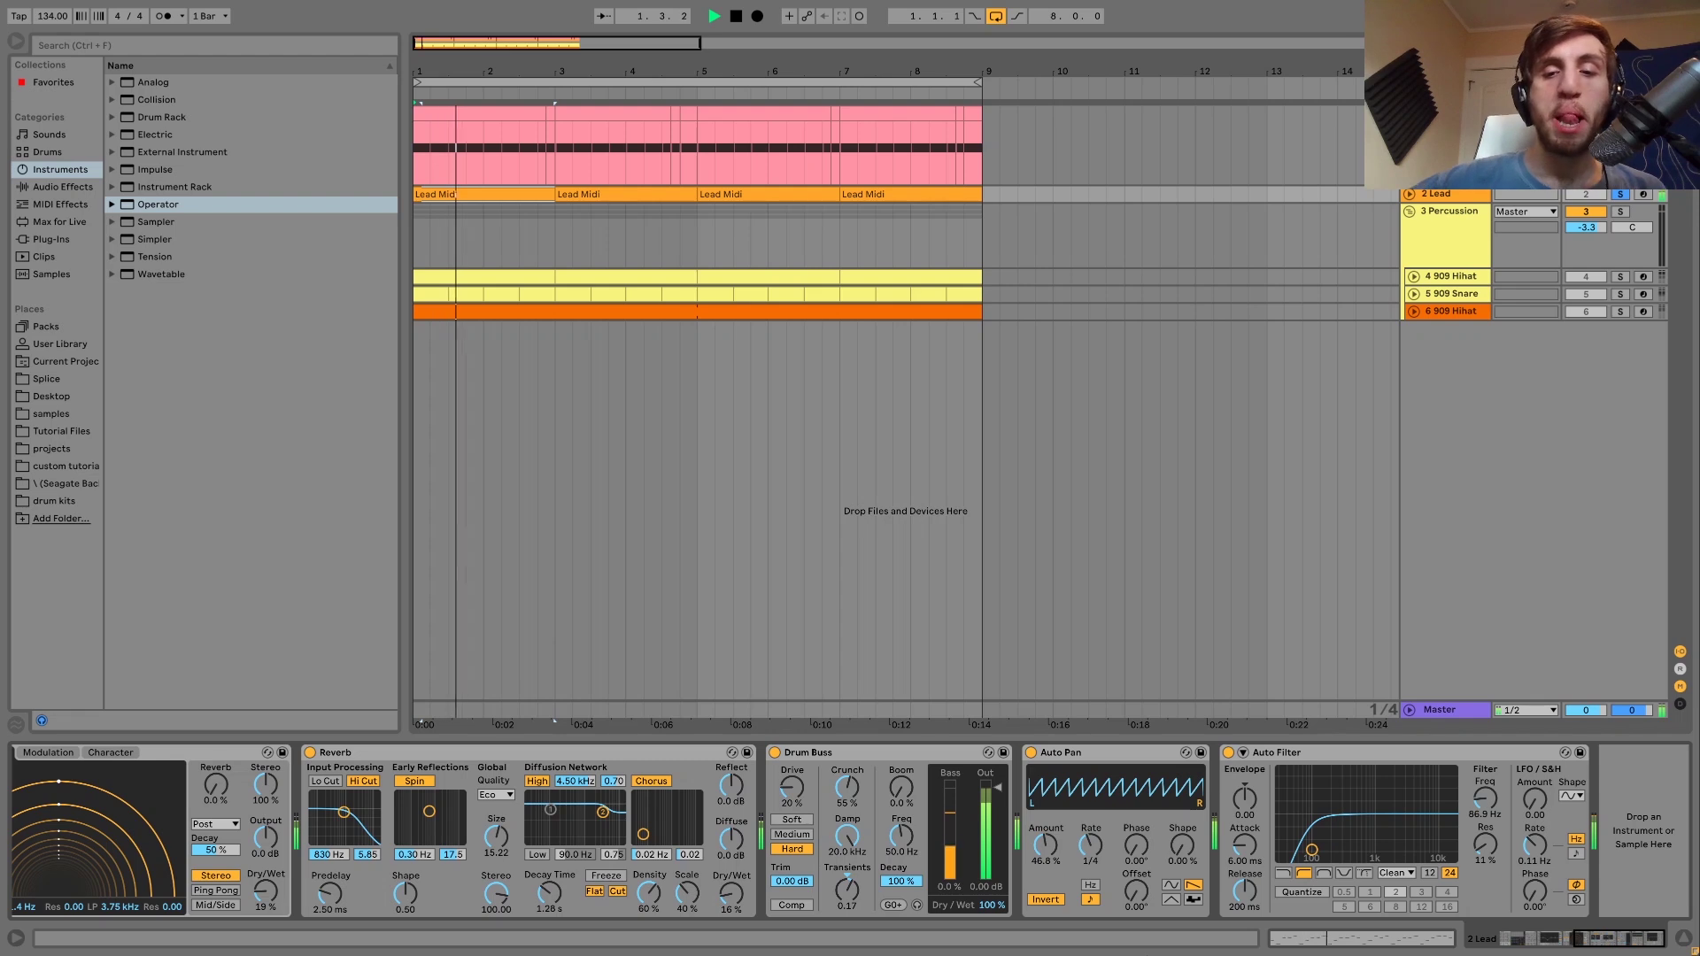
key(space)
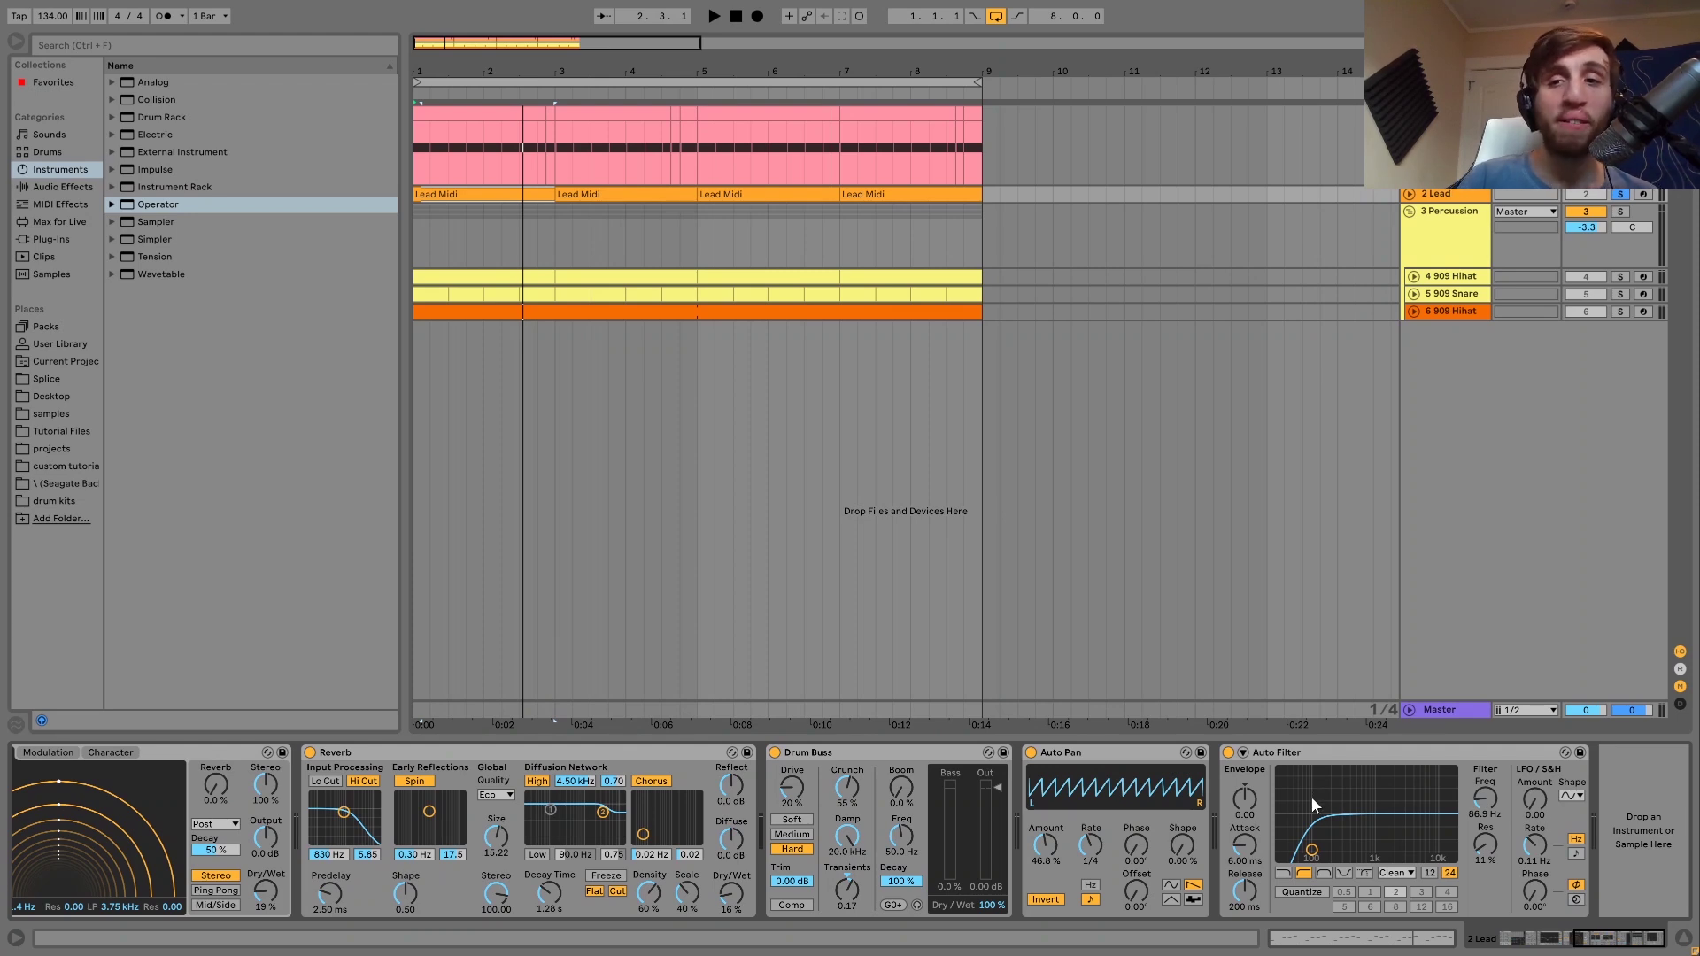
Audition the 909 Hihat and Snare tracks soloed in turn and select 4 909 Hihat.
click(1619, 276)
key(space)
click(1621, 311)
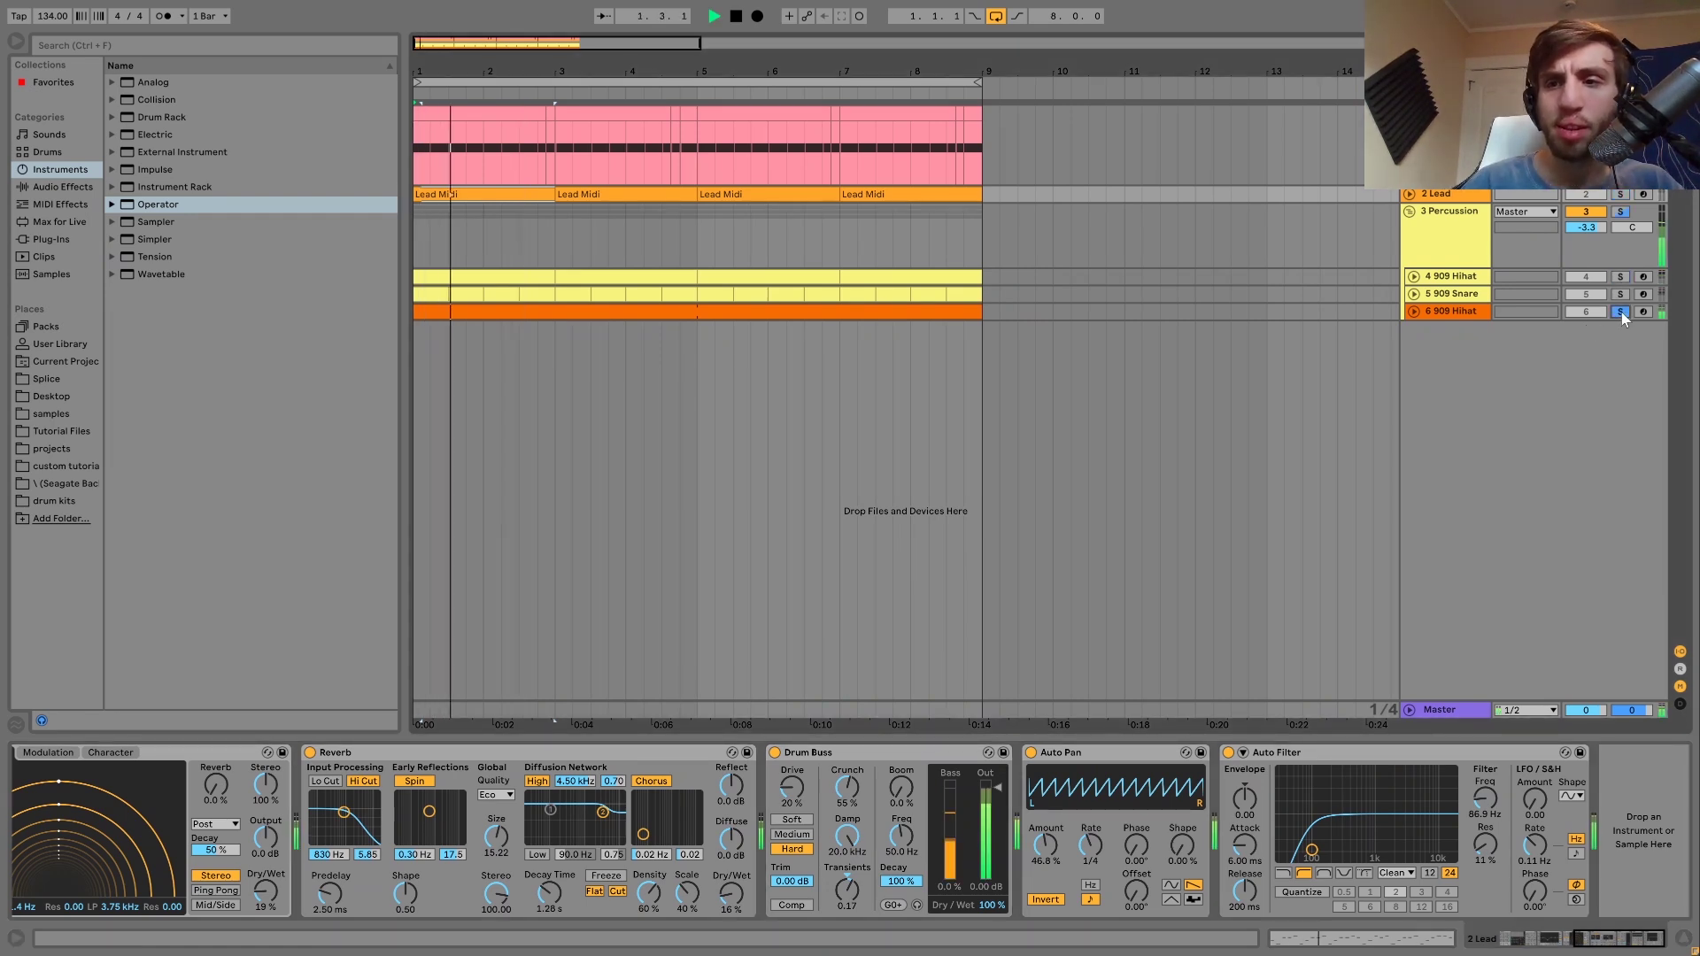
click(1620, 294)
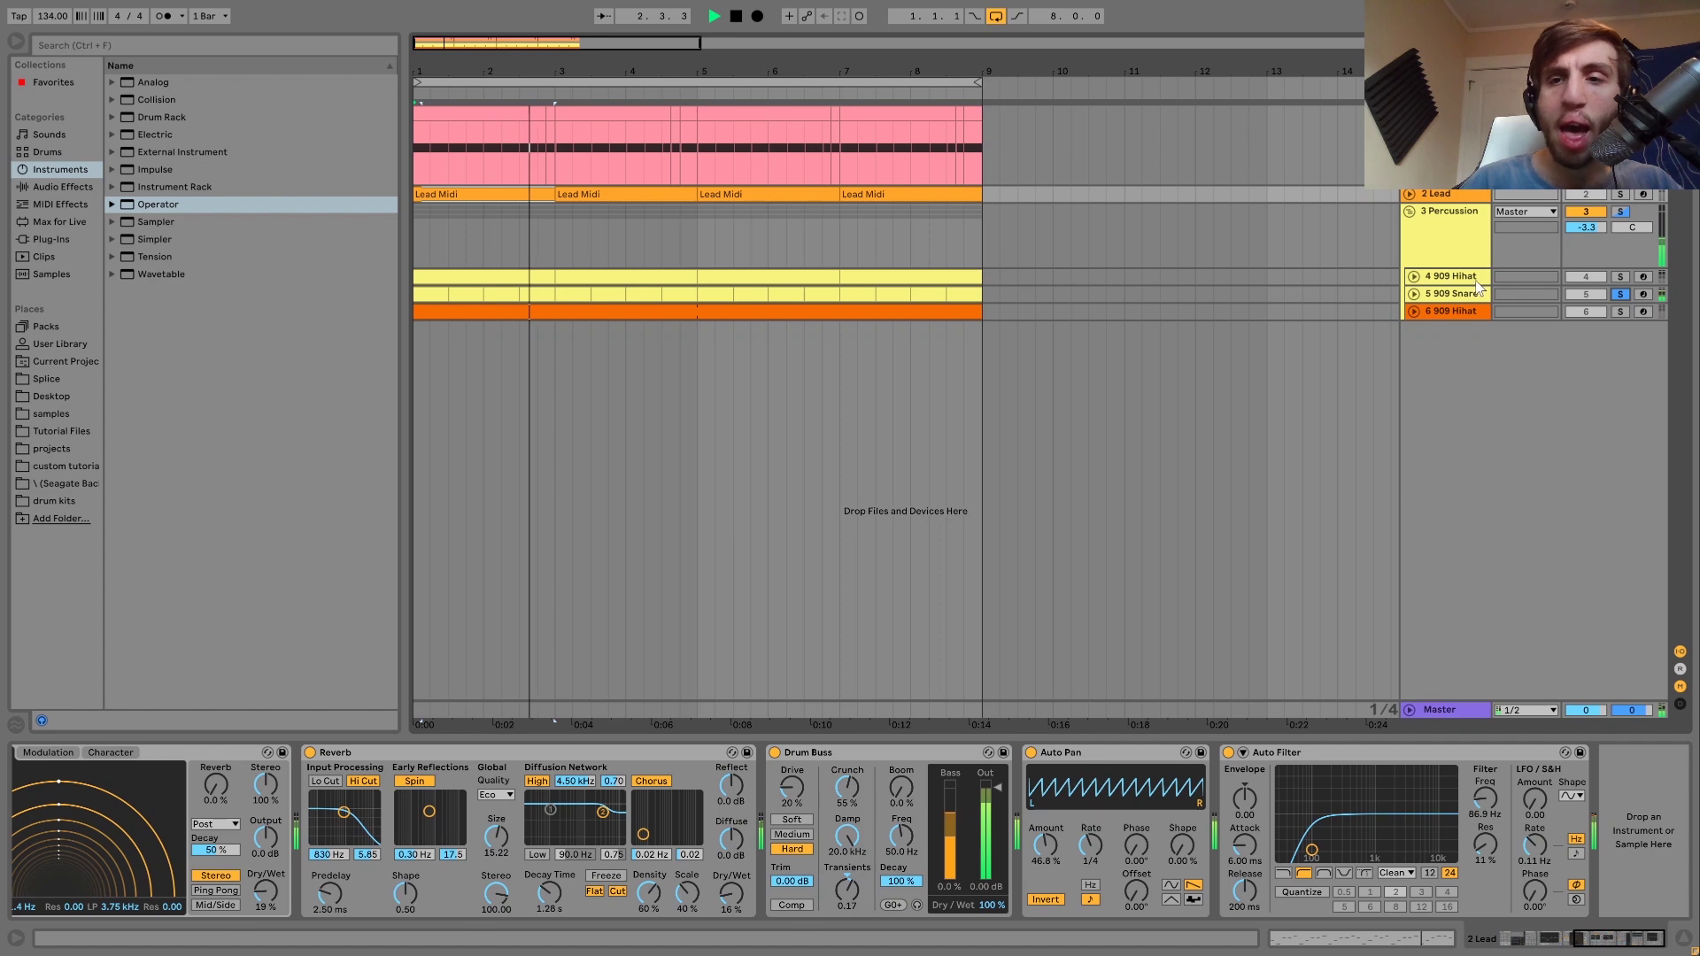
click(1517, 278)
key(space)
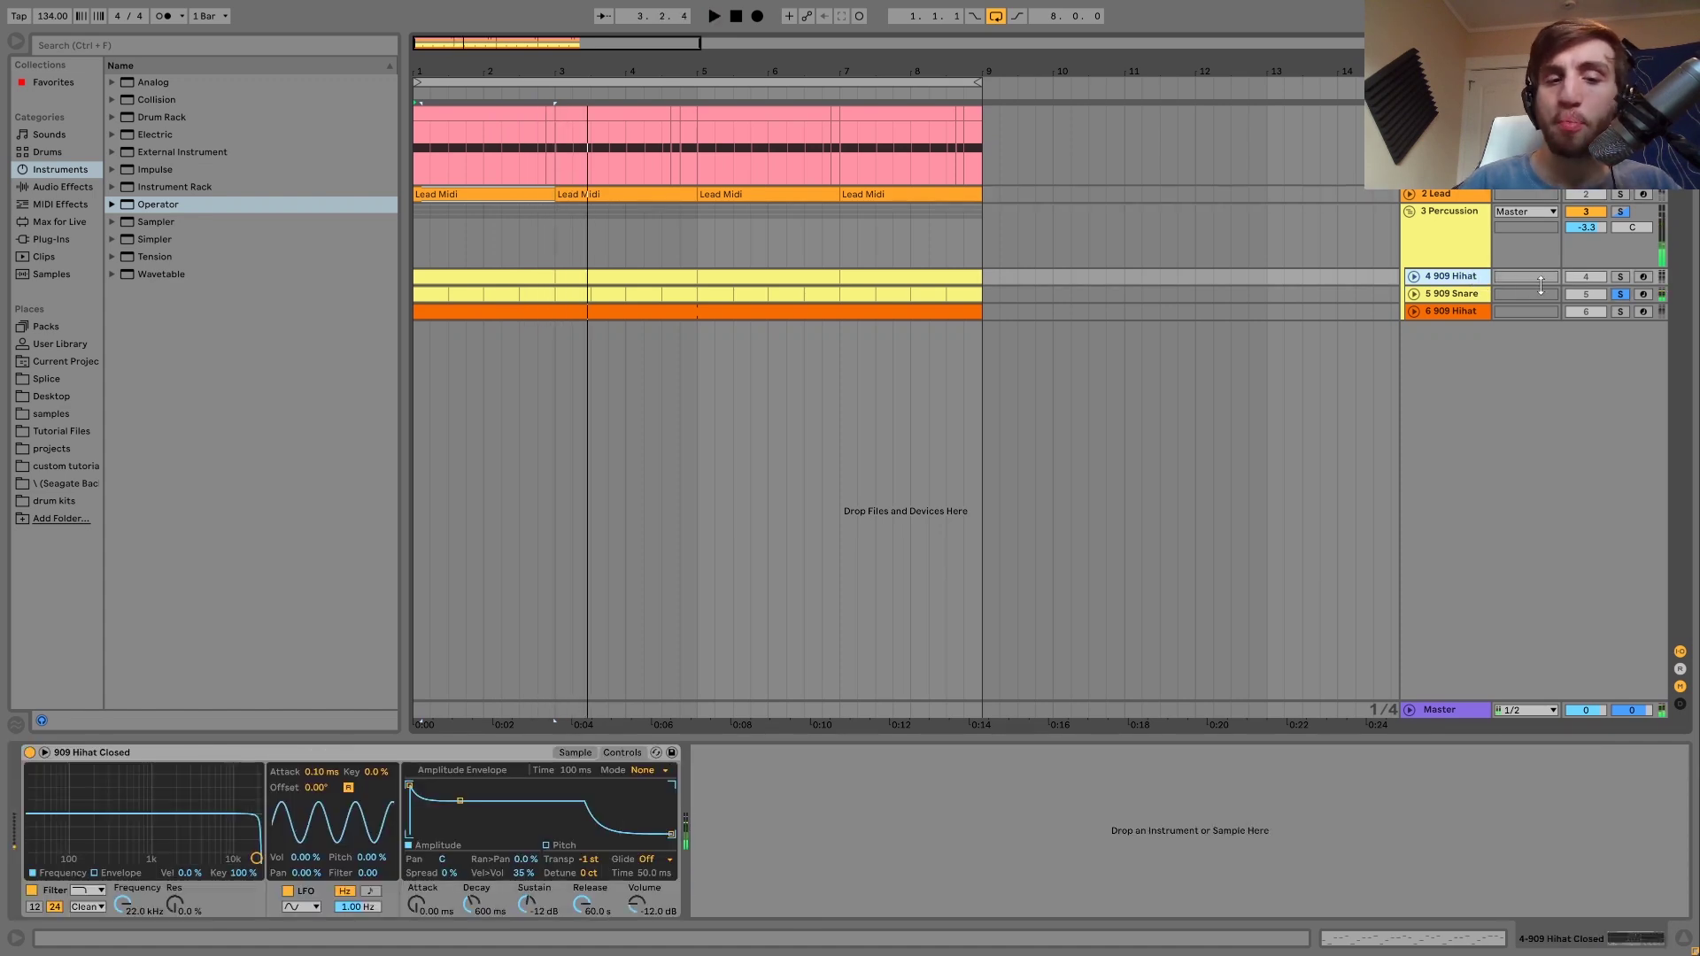
Show the closed hi-hat sample's waveform in Simpler, then clear all percussion solos.
click(1620, 277)
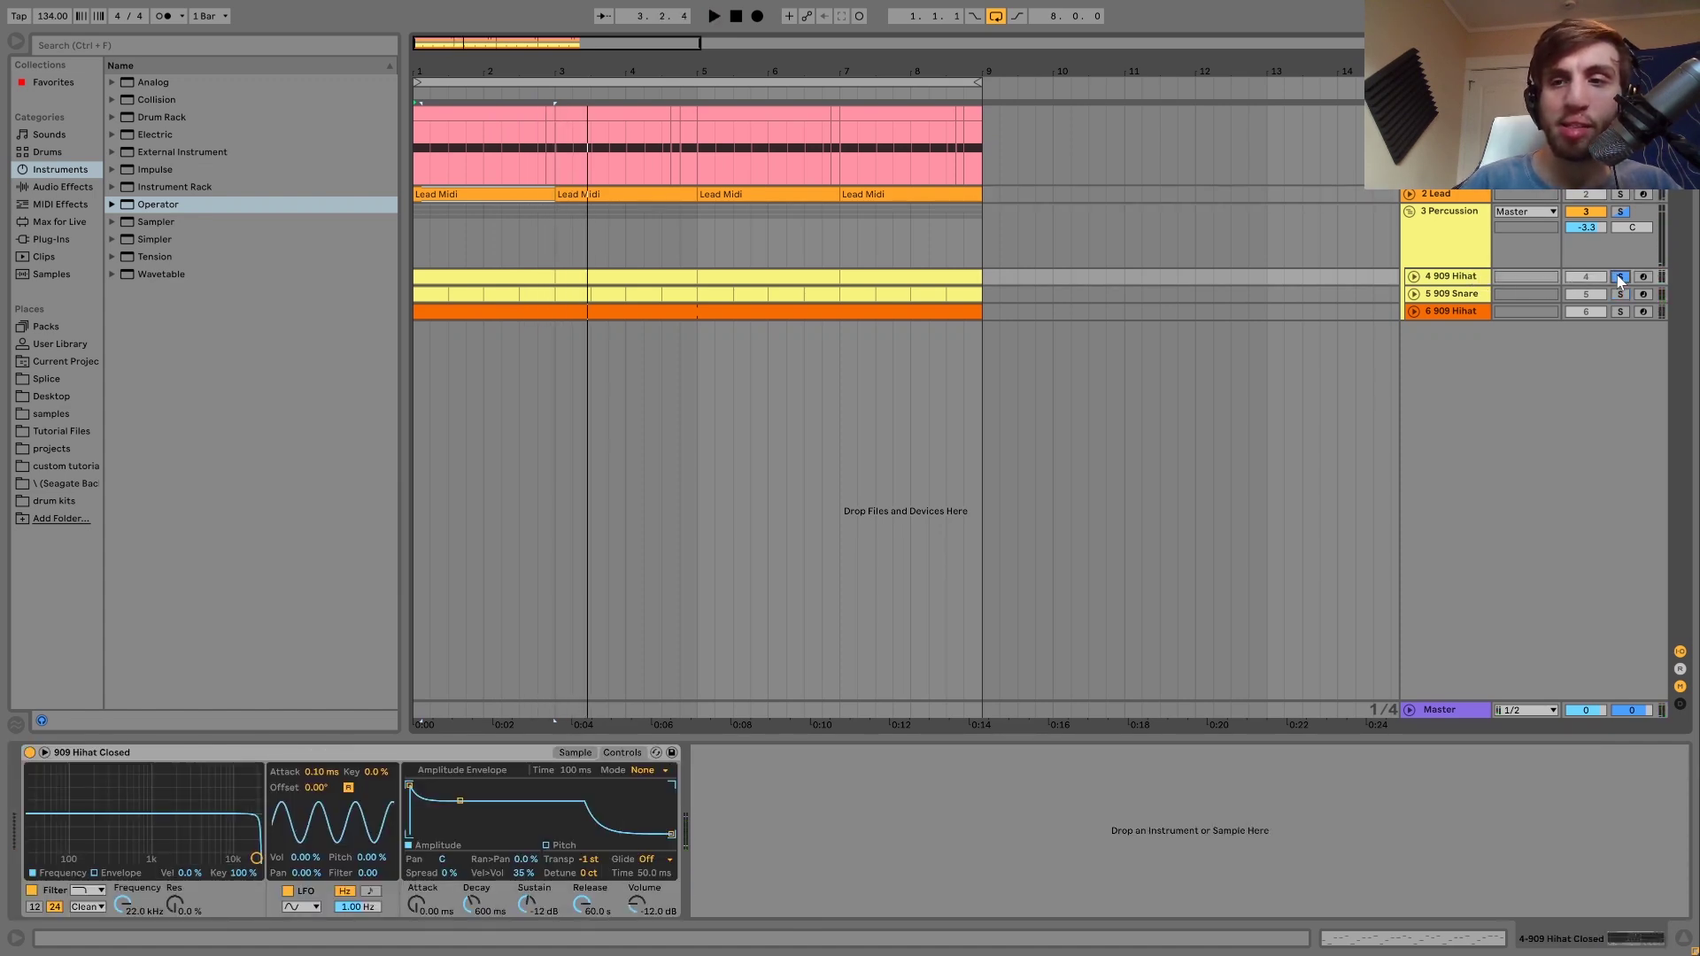
key(space)
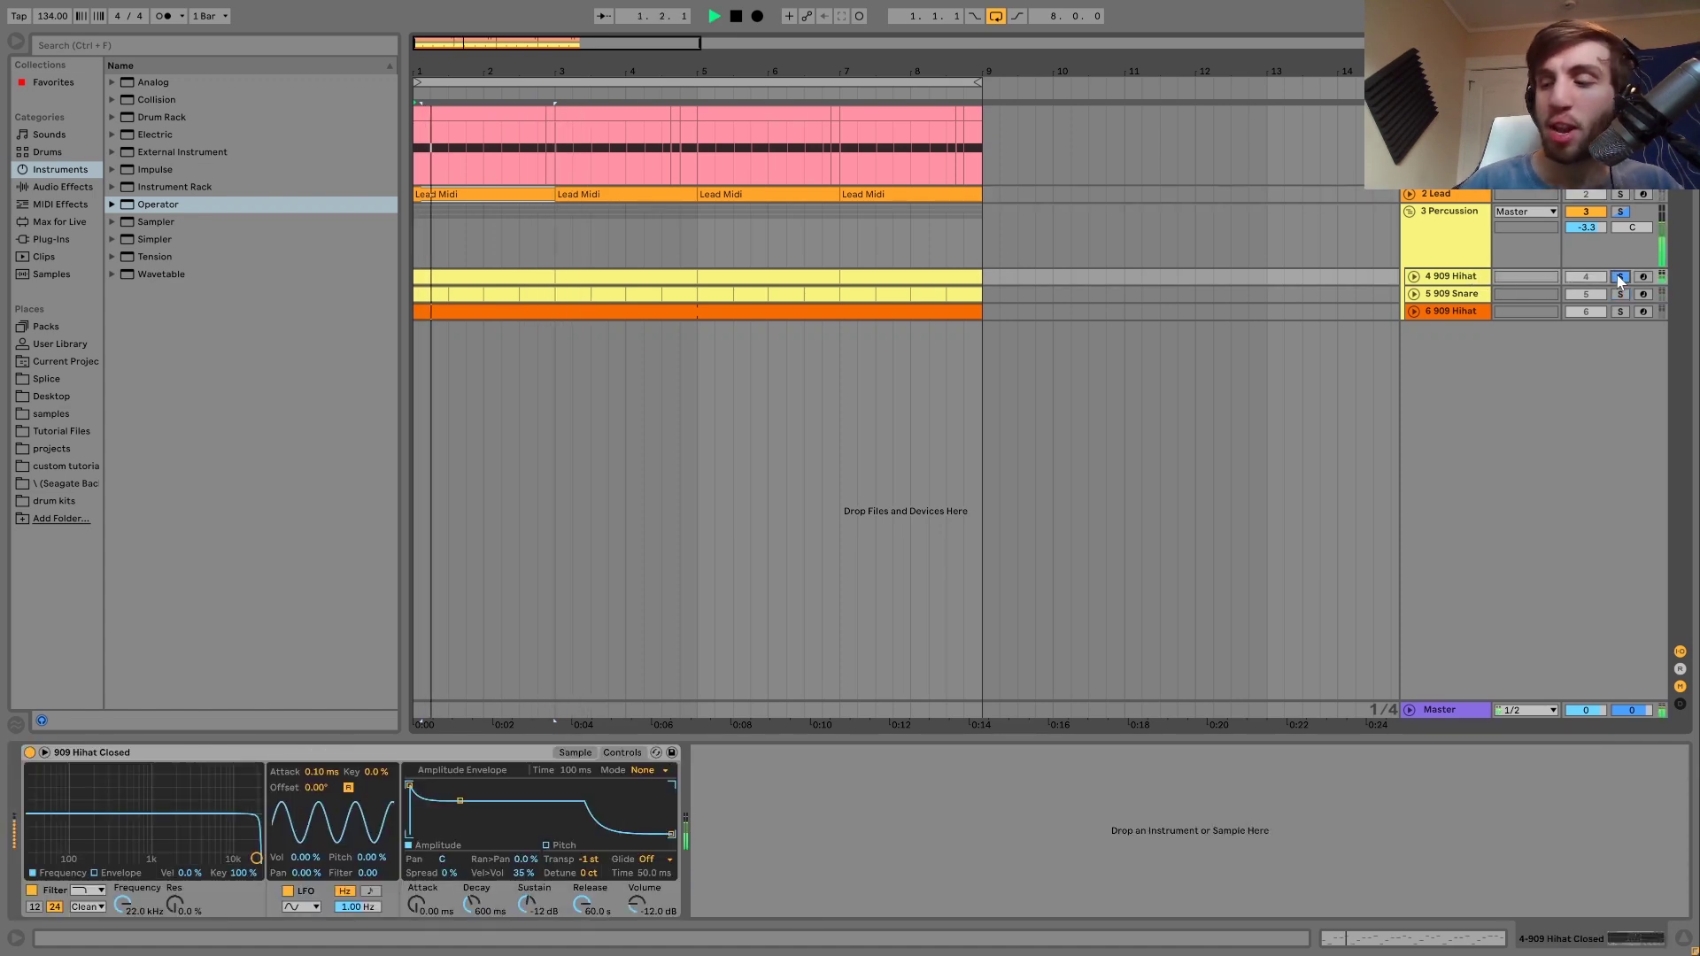
click(577, 754)
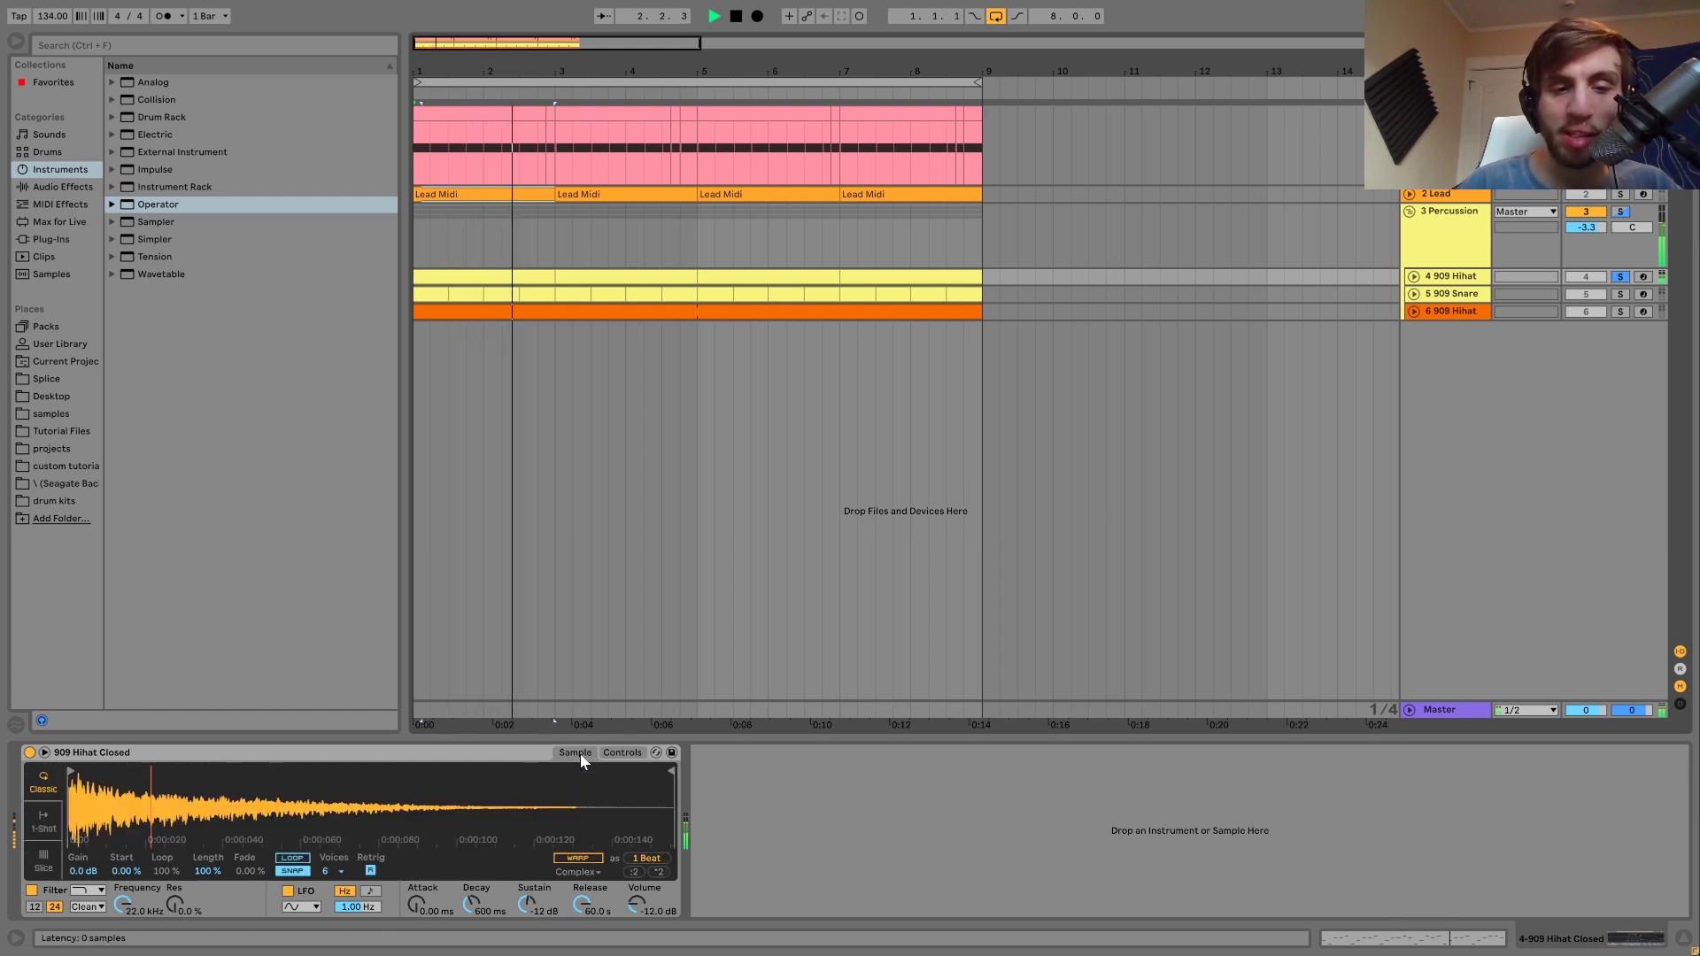
ctrl+click(1621, 312)
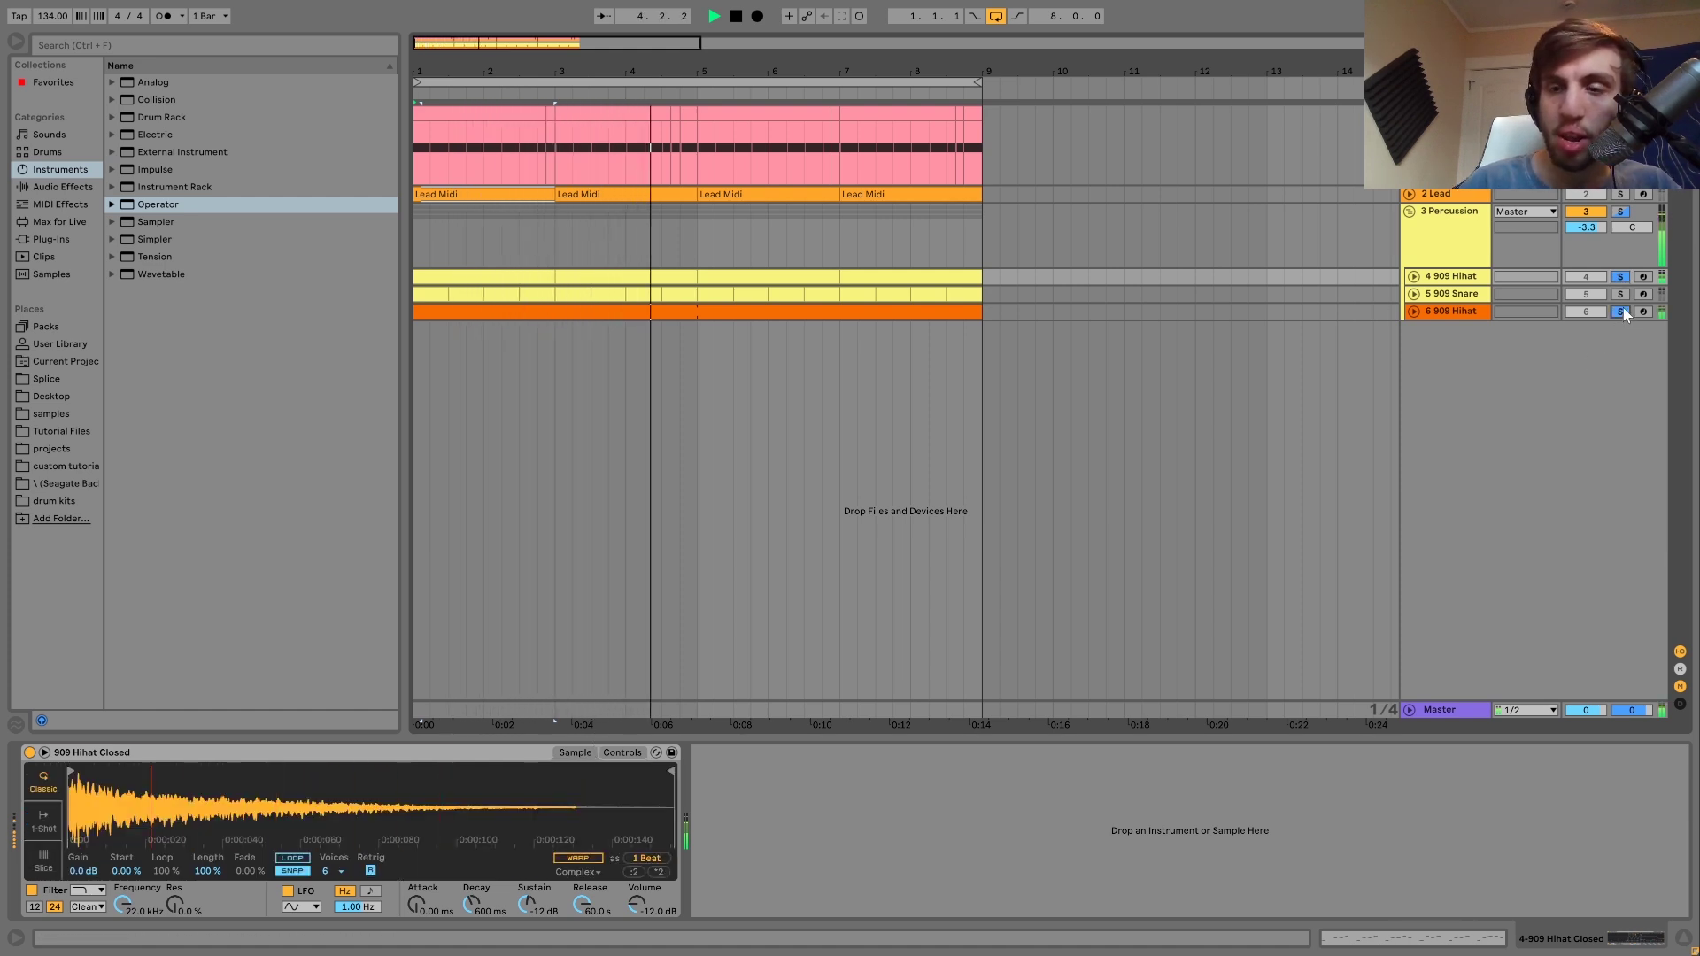
ctrl+click(1620, 295)
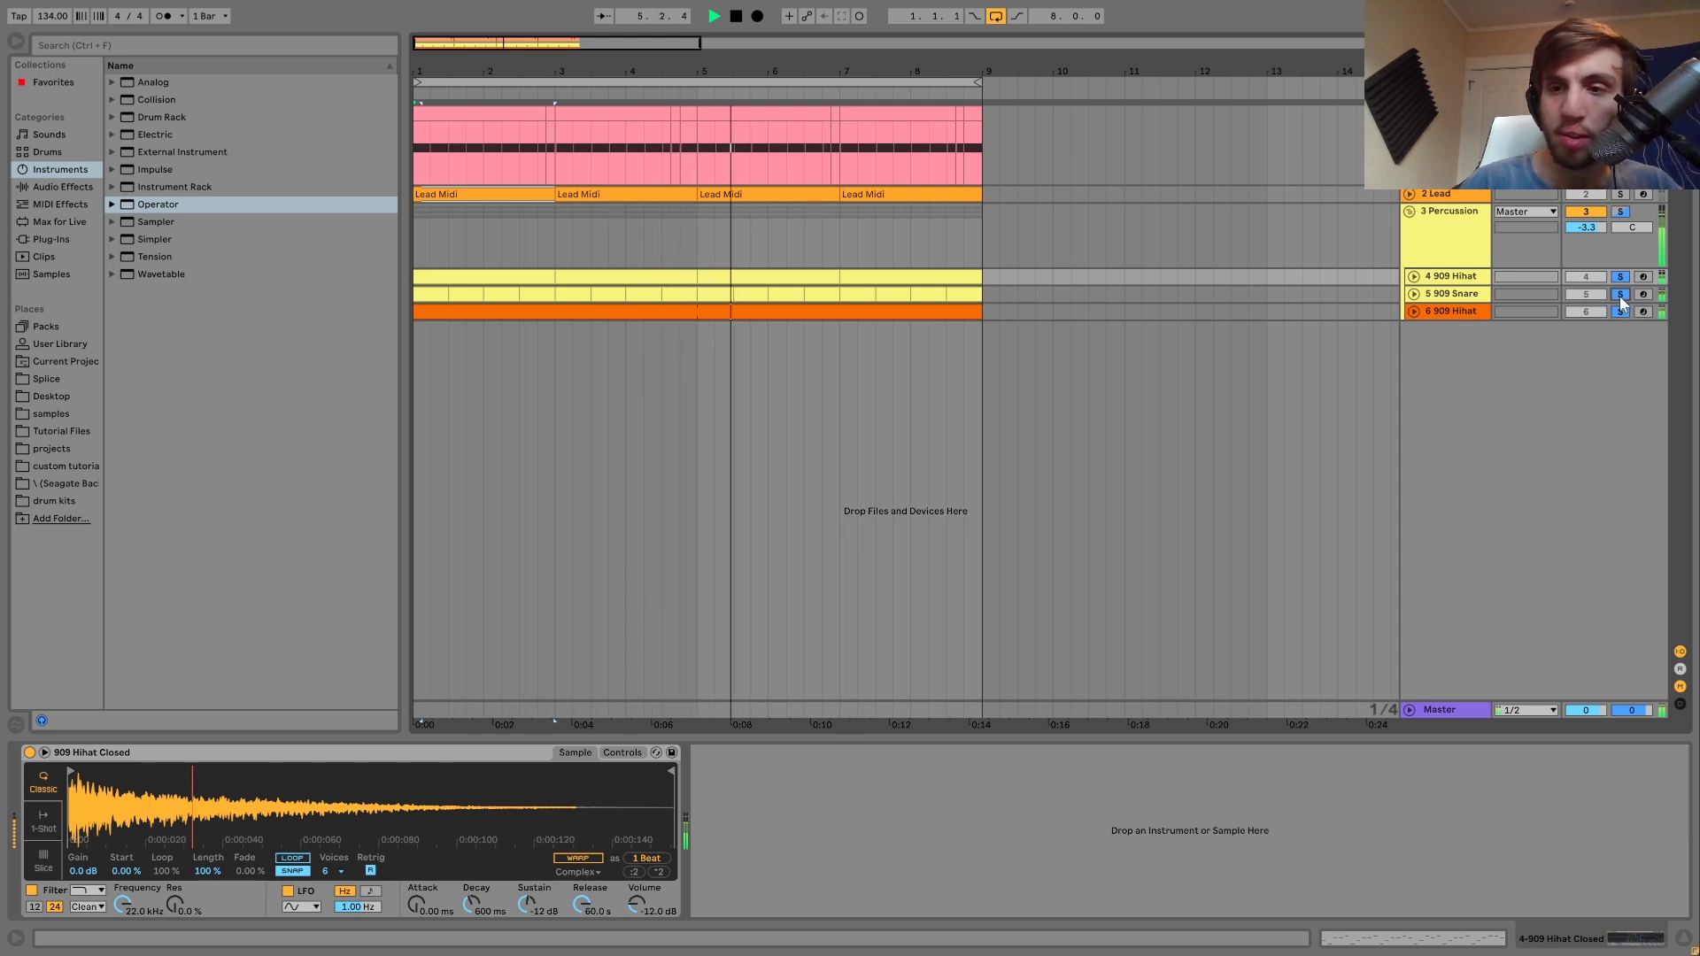
click(1620, 295)
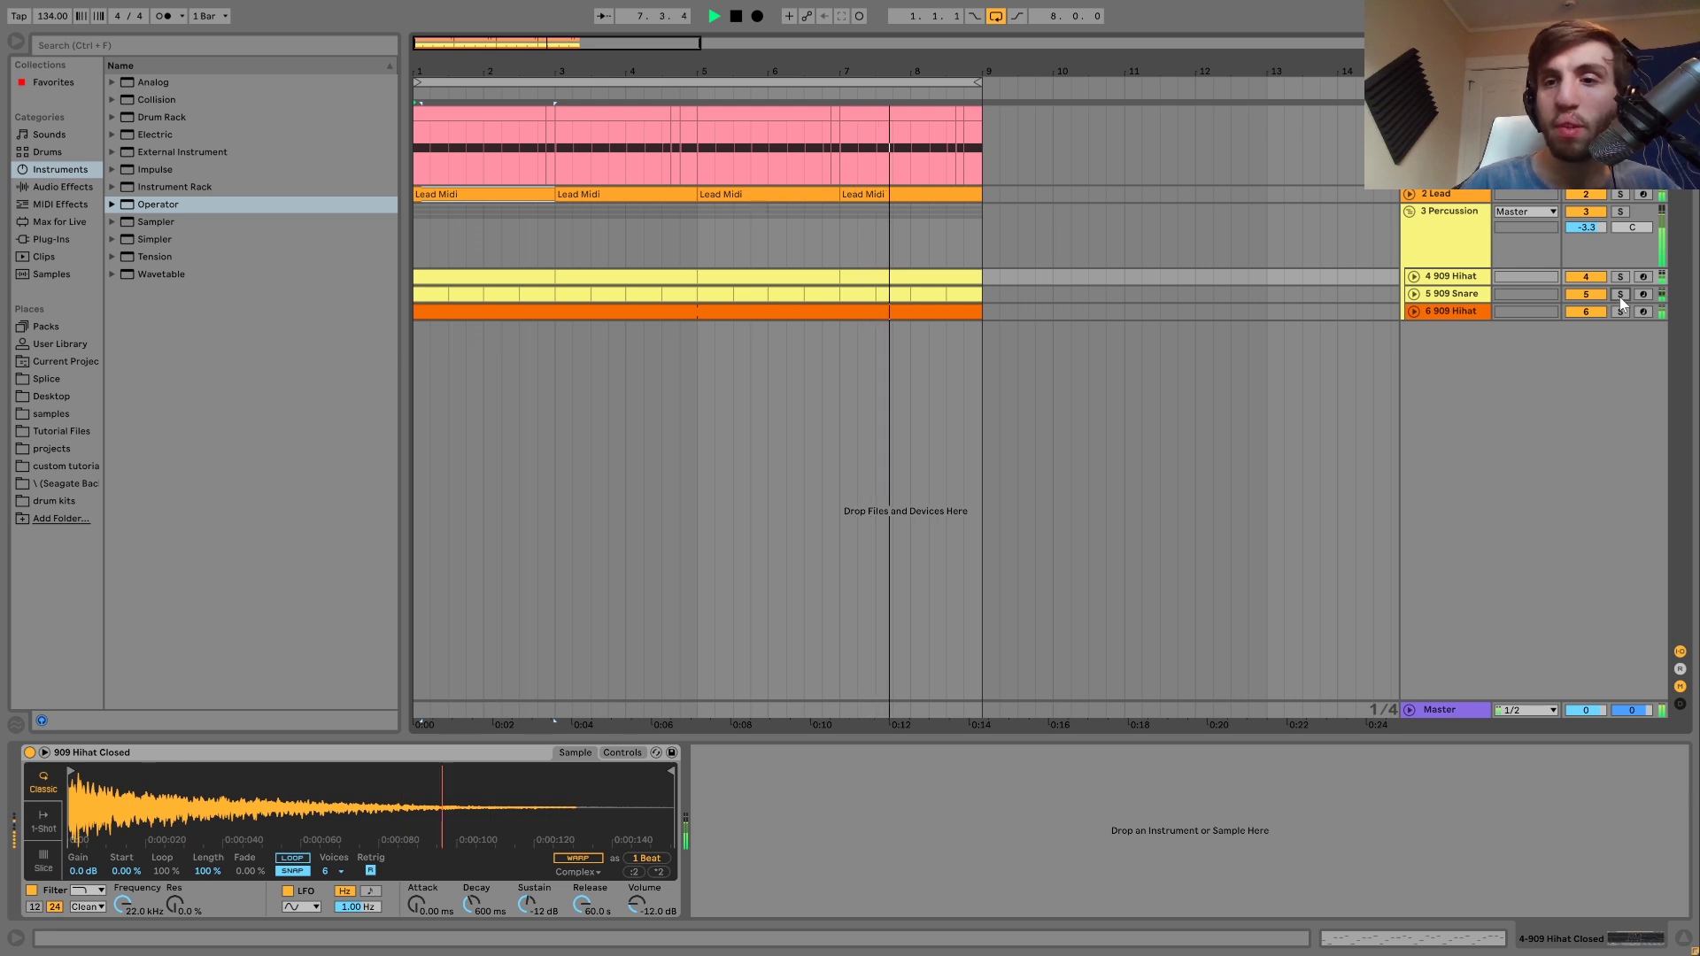
Show the 3 Percussion group's Reverb, Saturator and EQ Eight, and solo the group.
key(space)
click(1453, 231)
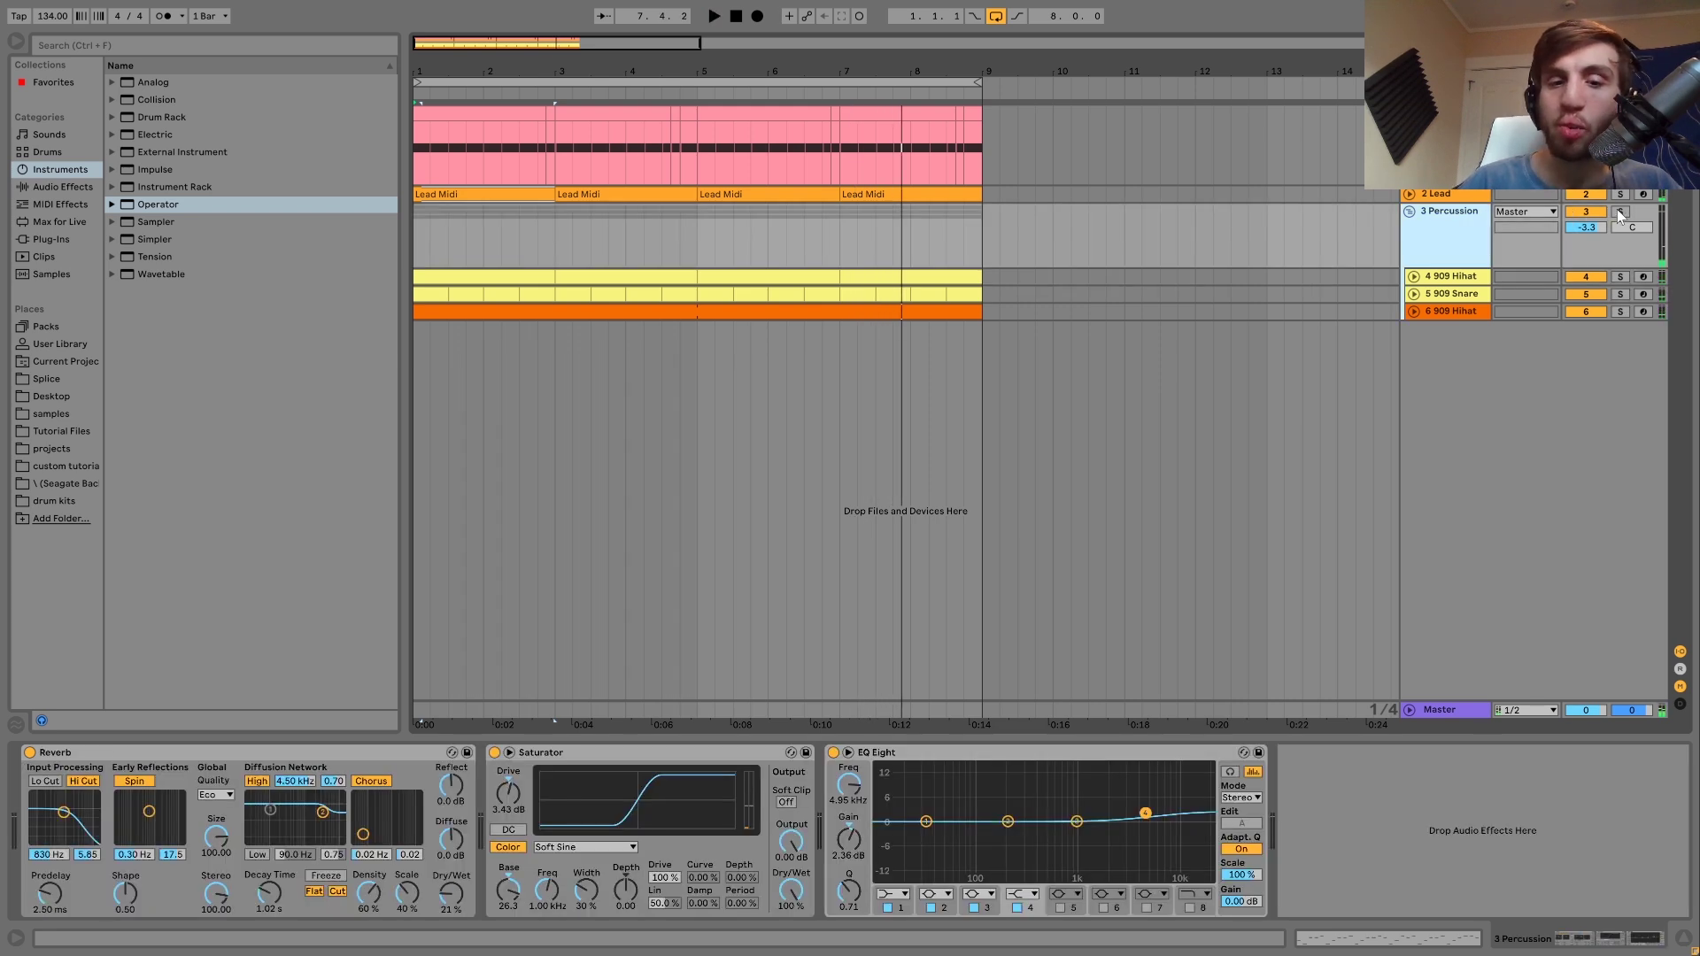
click(1618, 212)
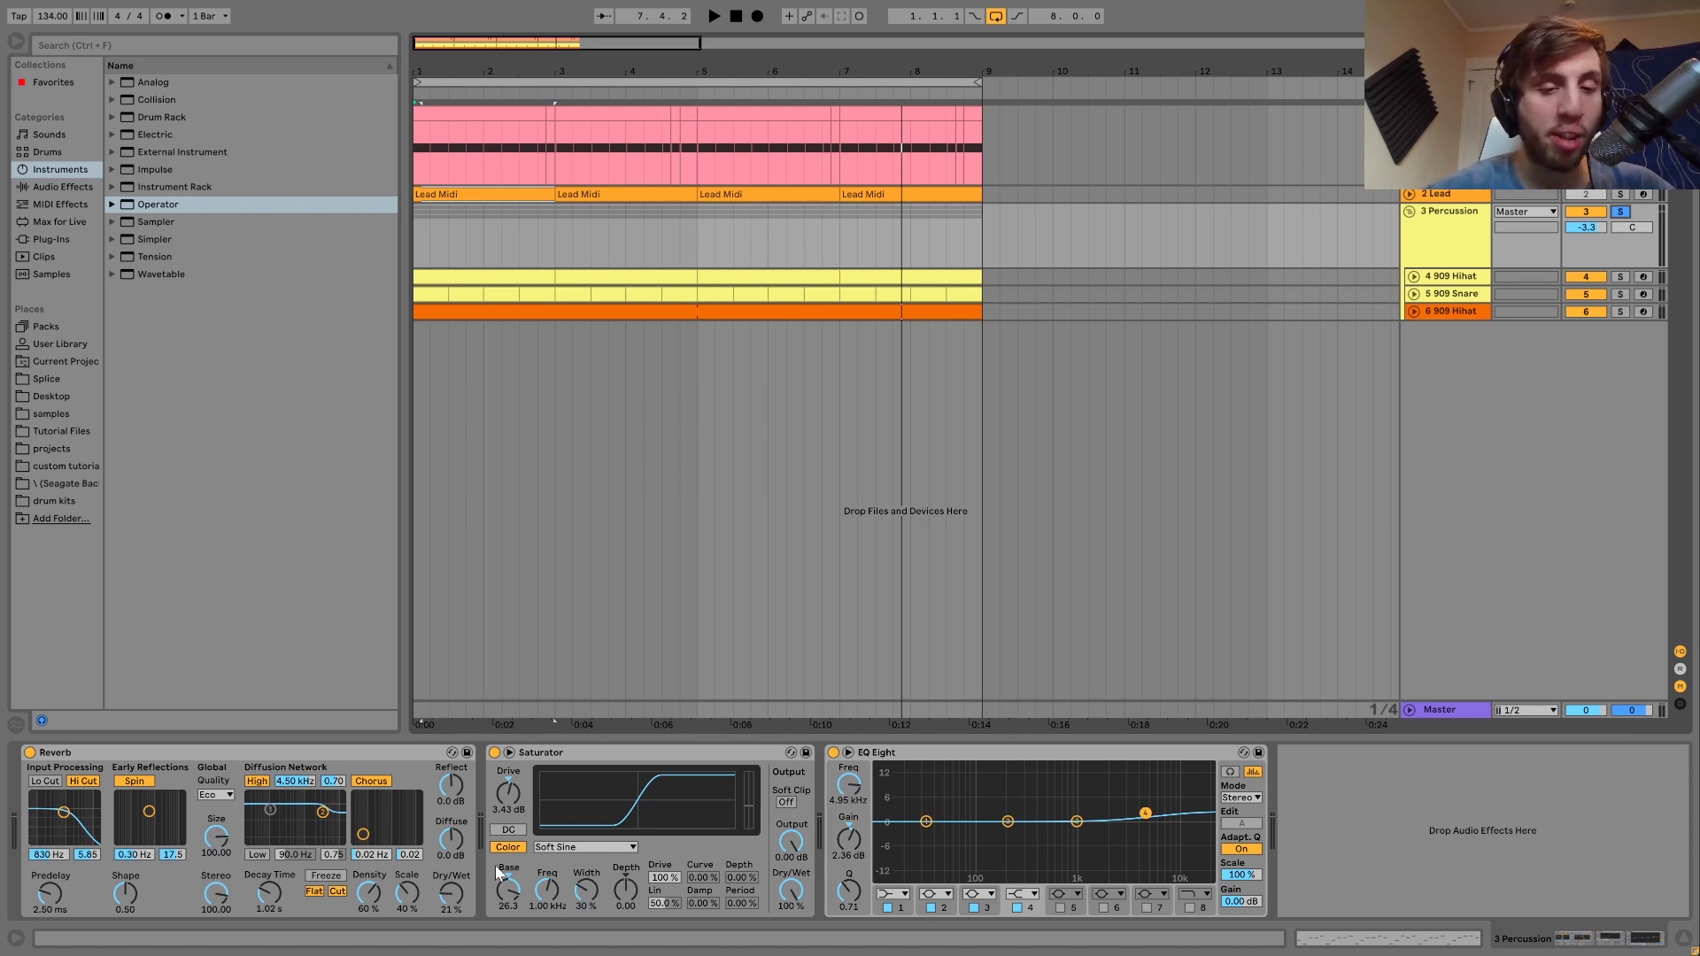
A/B the group's Saturator during playback, leaving it on, then unsolo the group.
key(space)
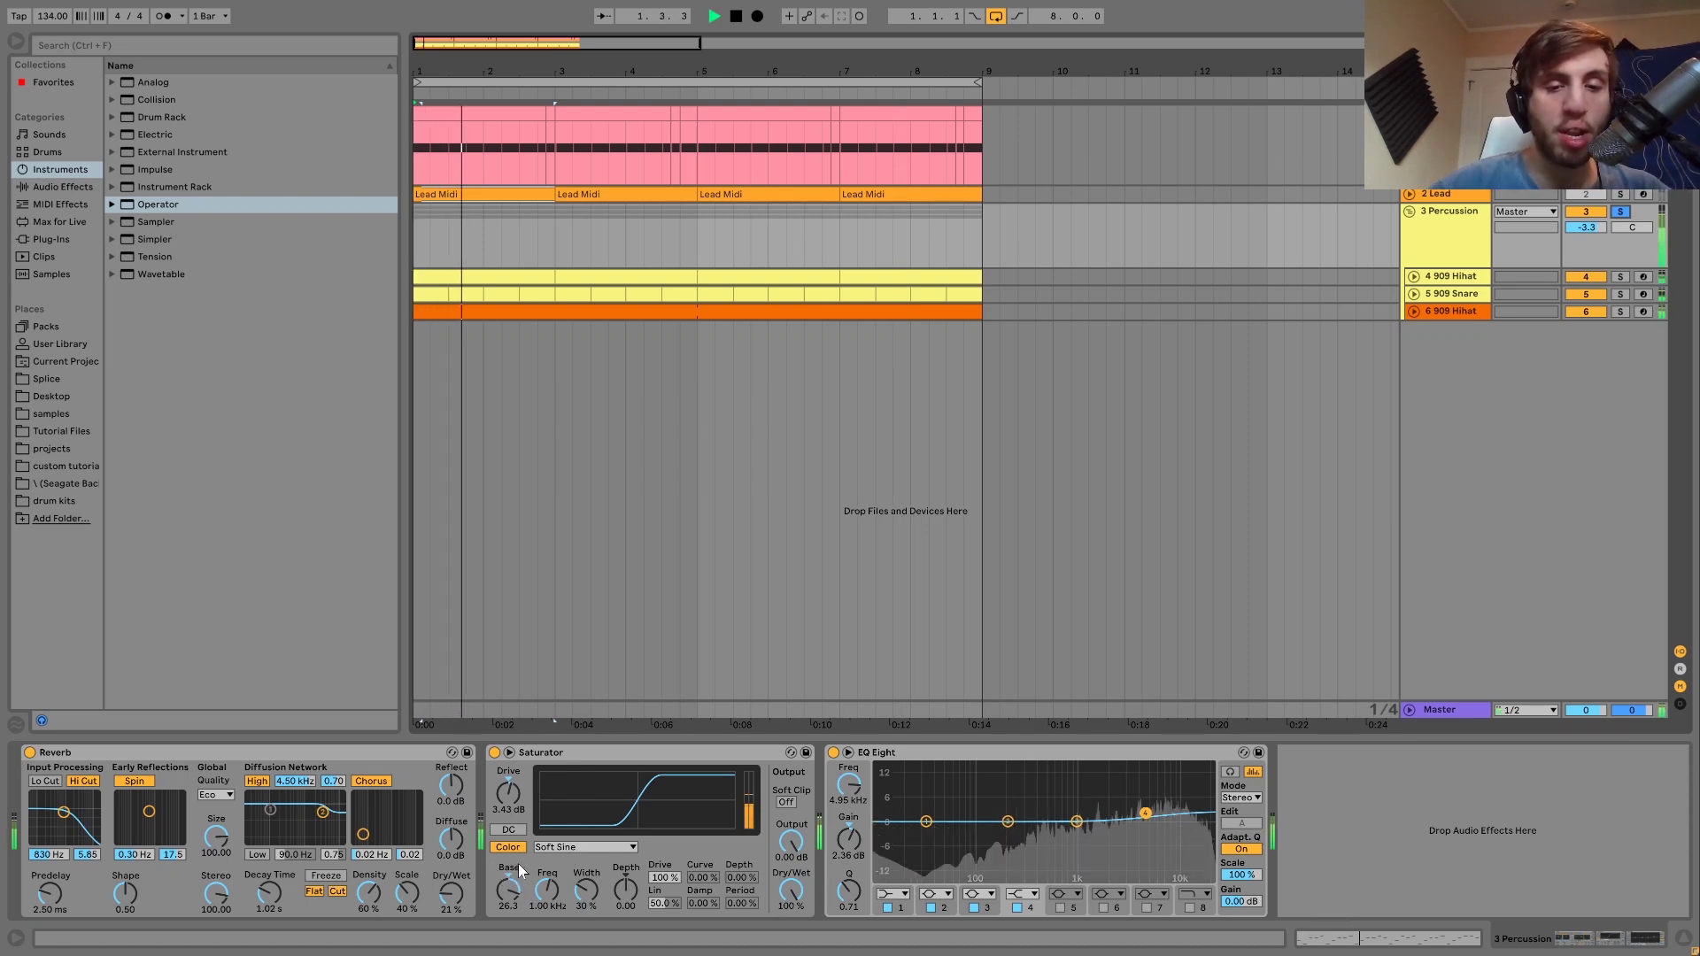
click(494, 753)
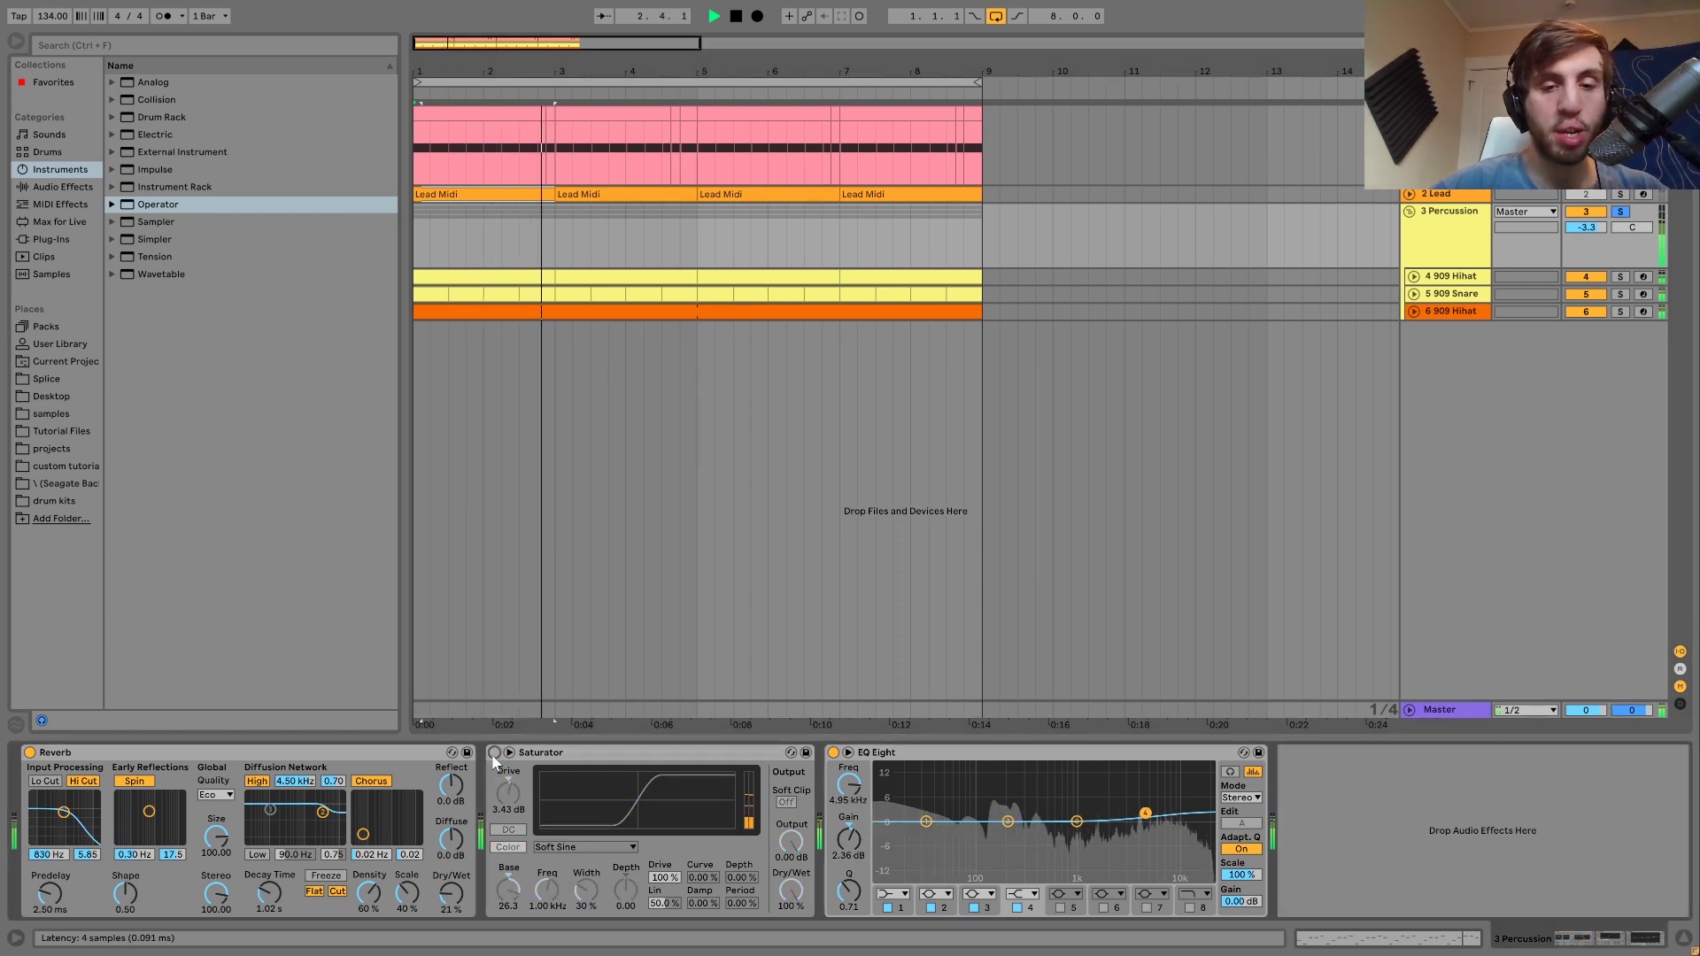
click(495, 754)
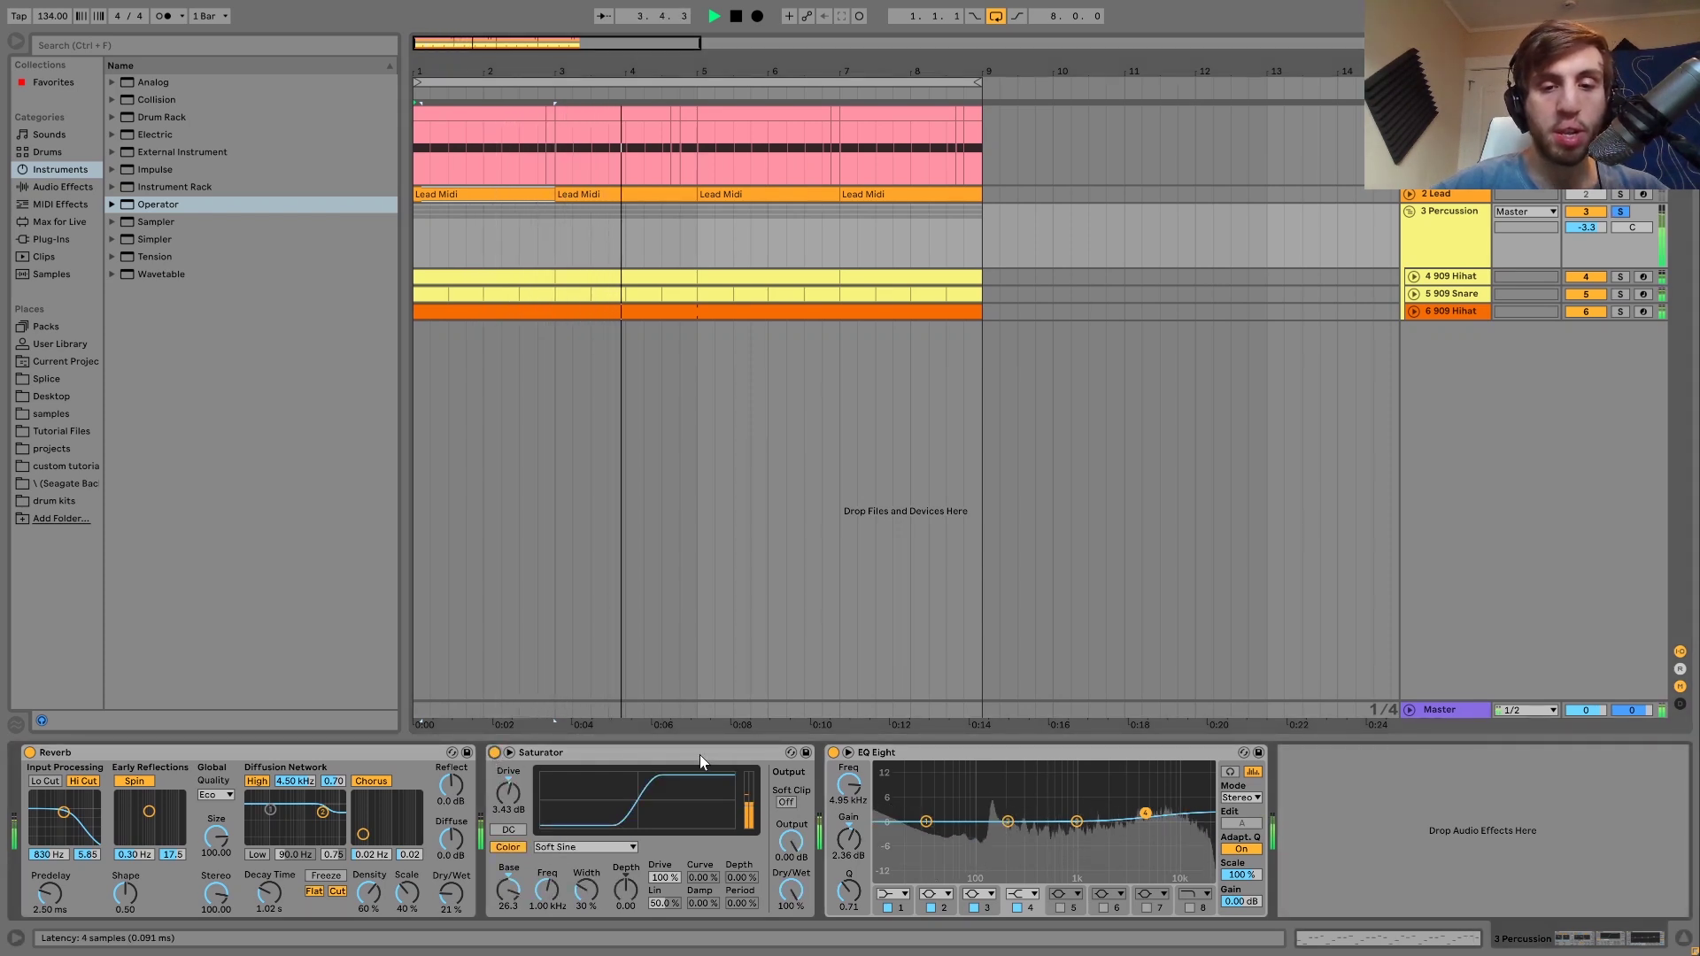
key(space)
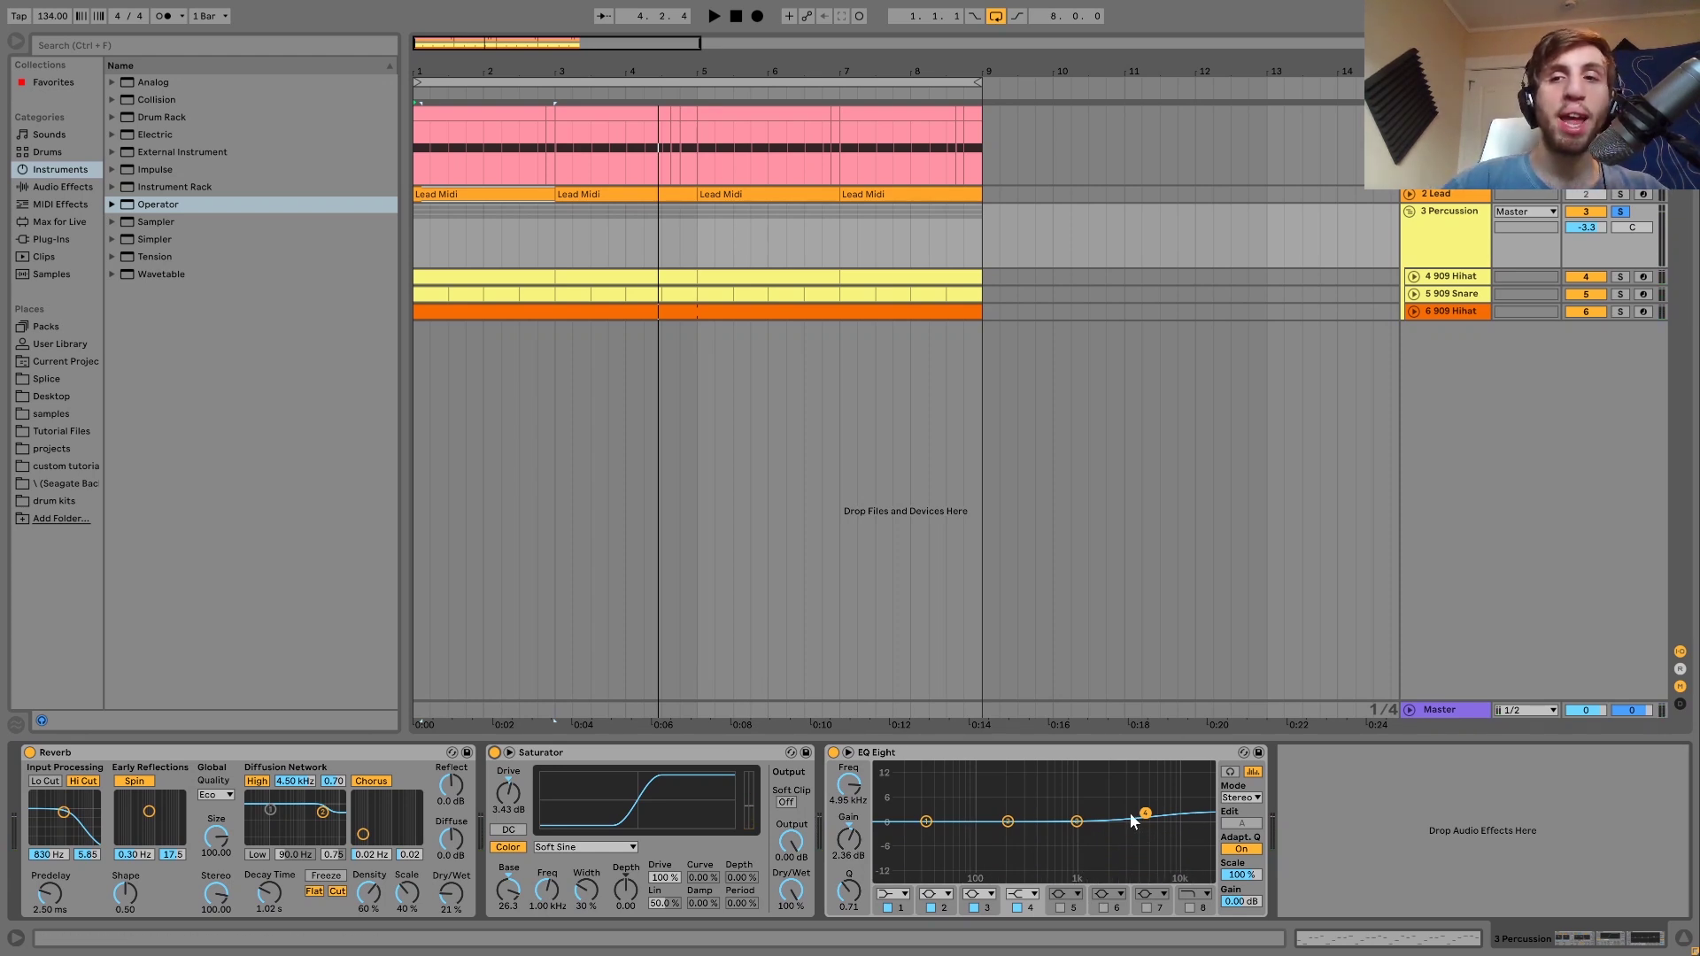
key(space)
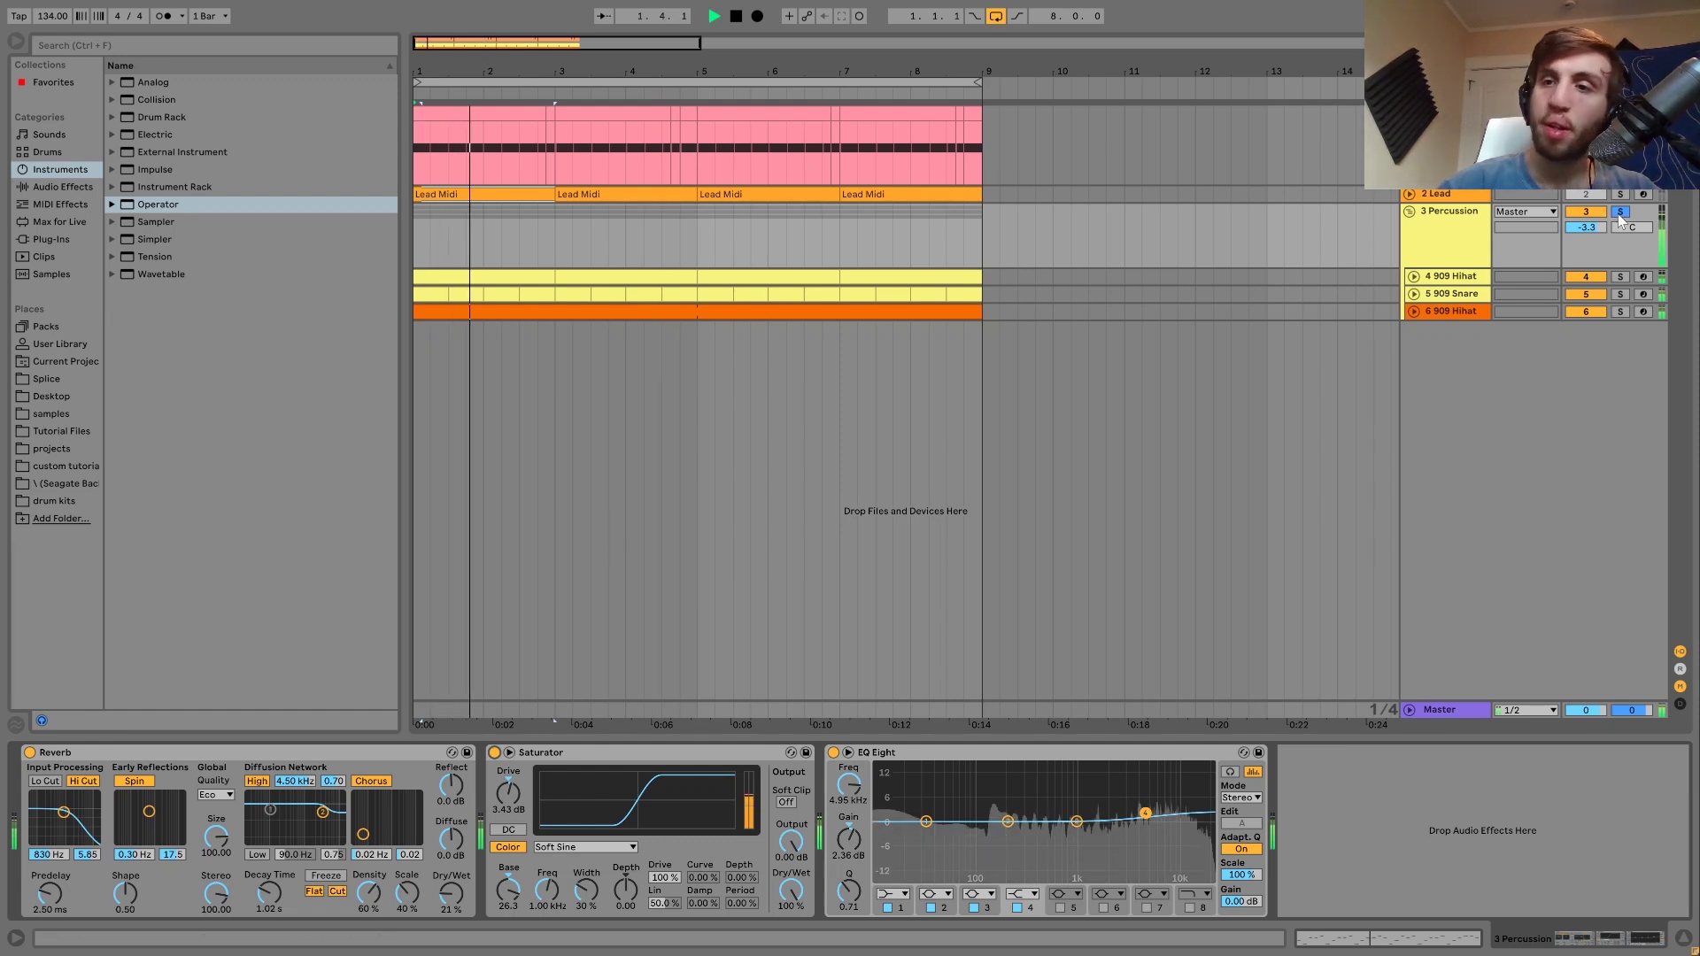
click(1620, 212)
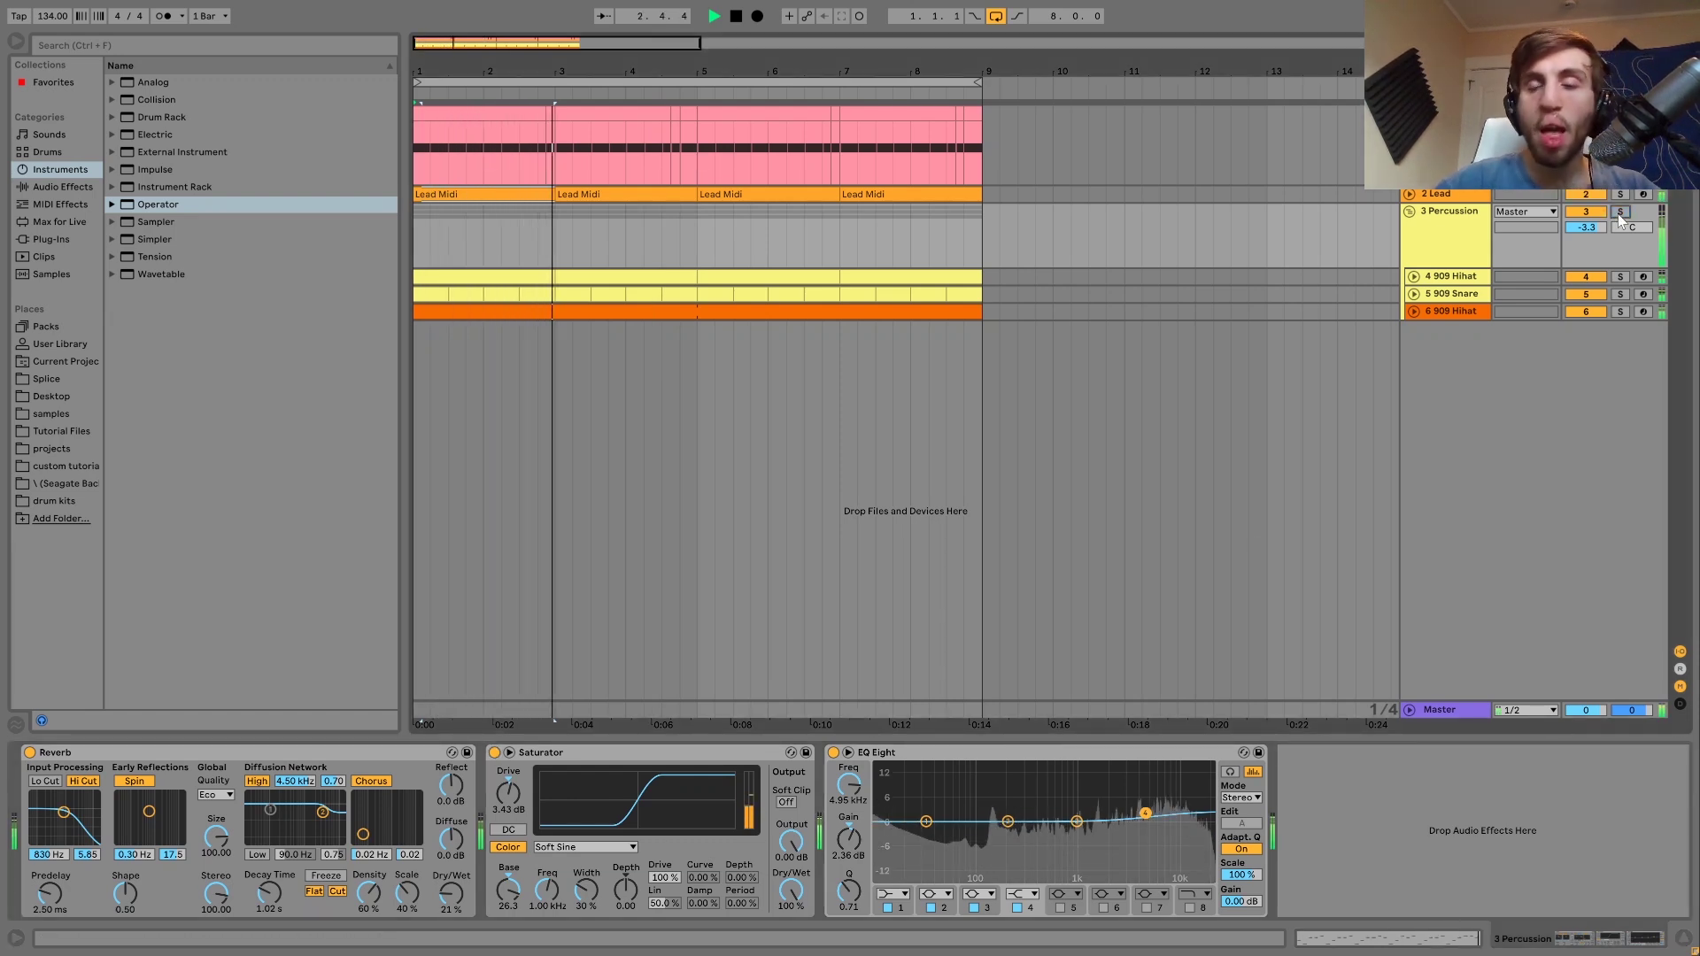
key(space)
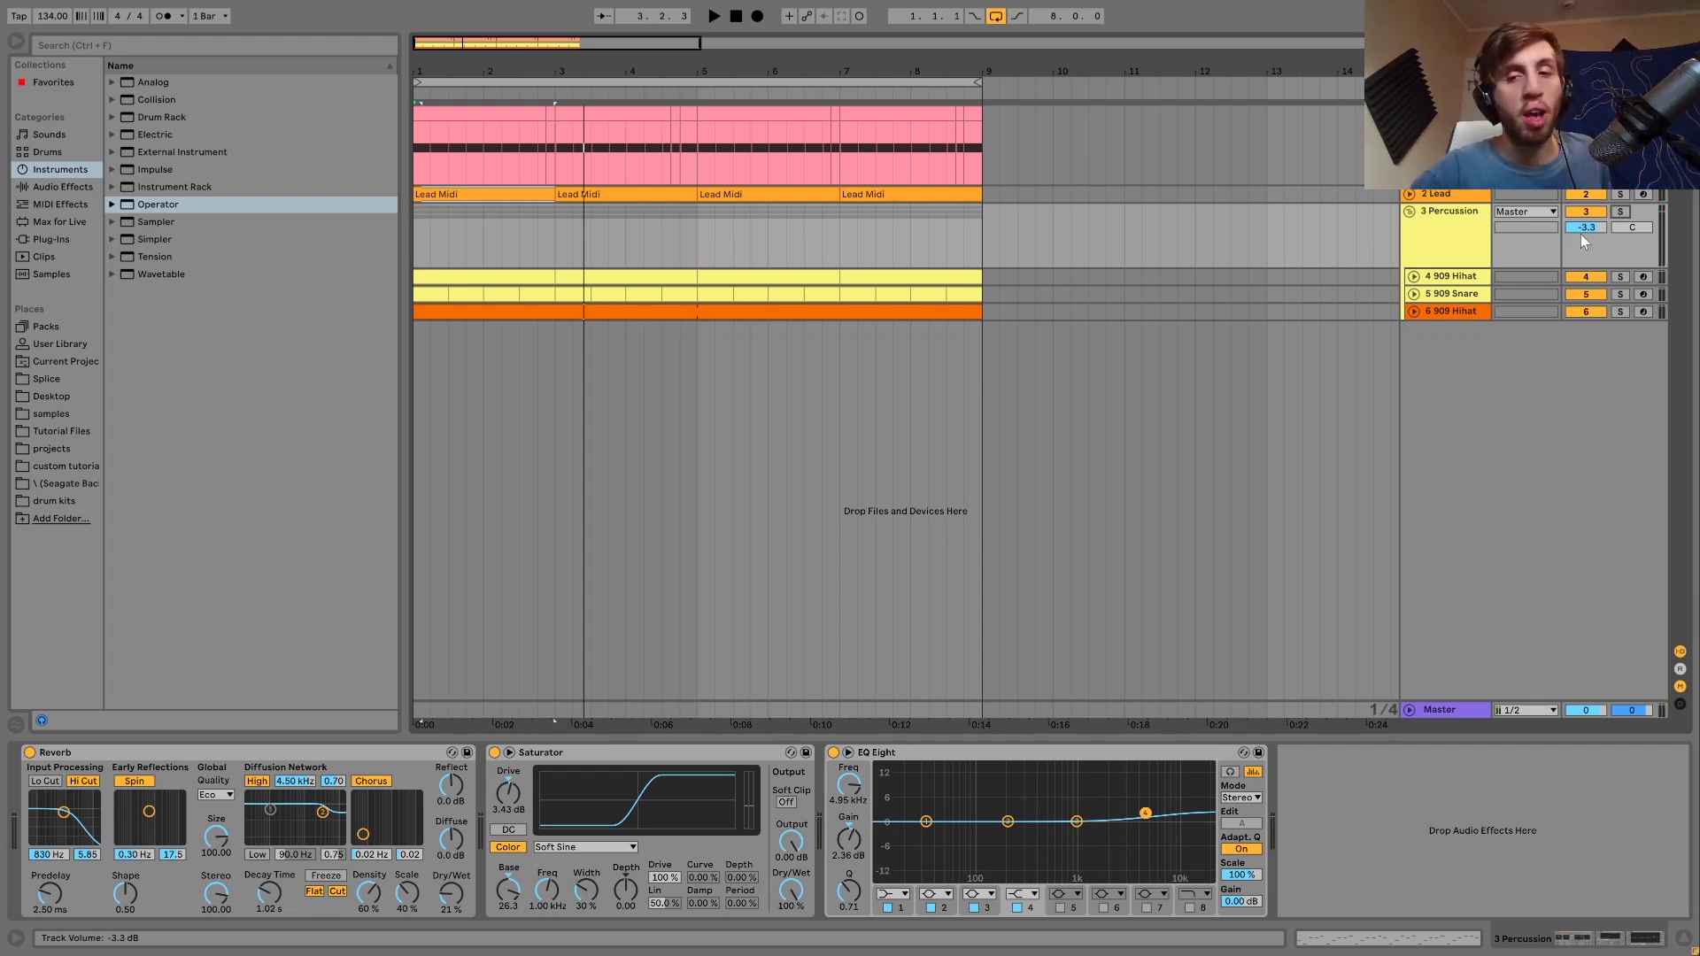
click(1450, 704)
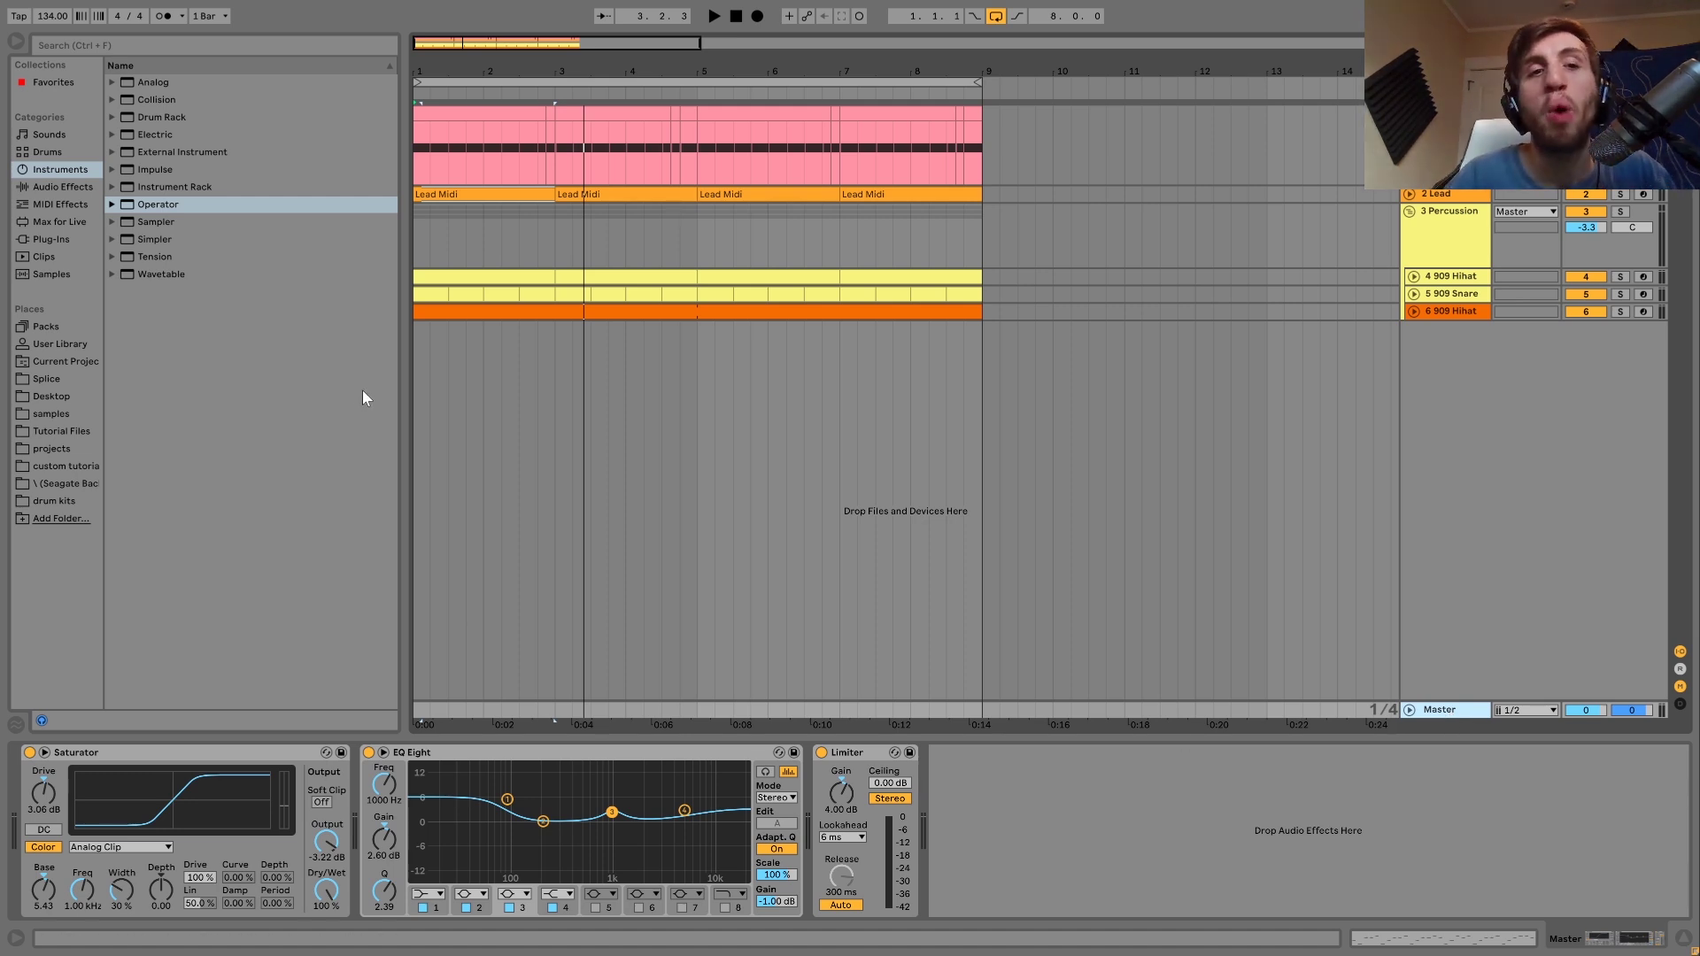
click(415, 709)
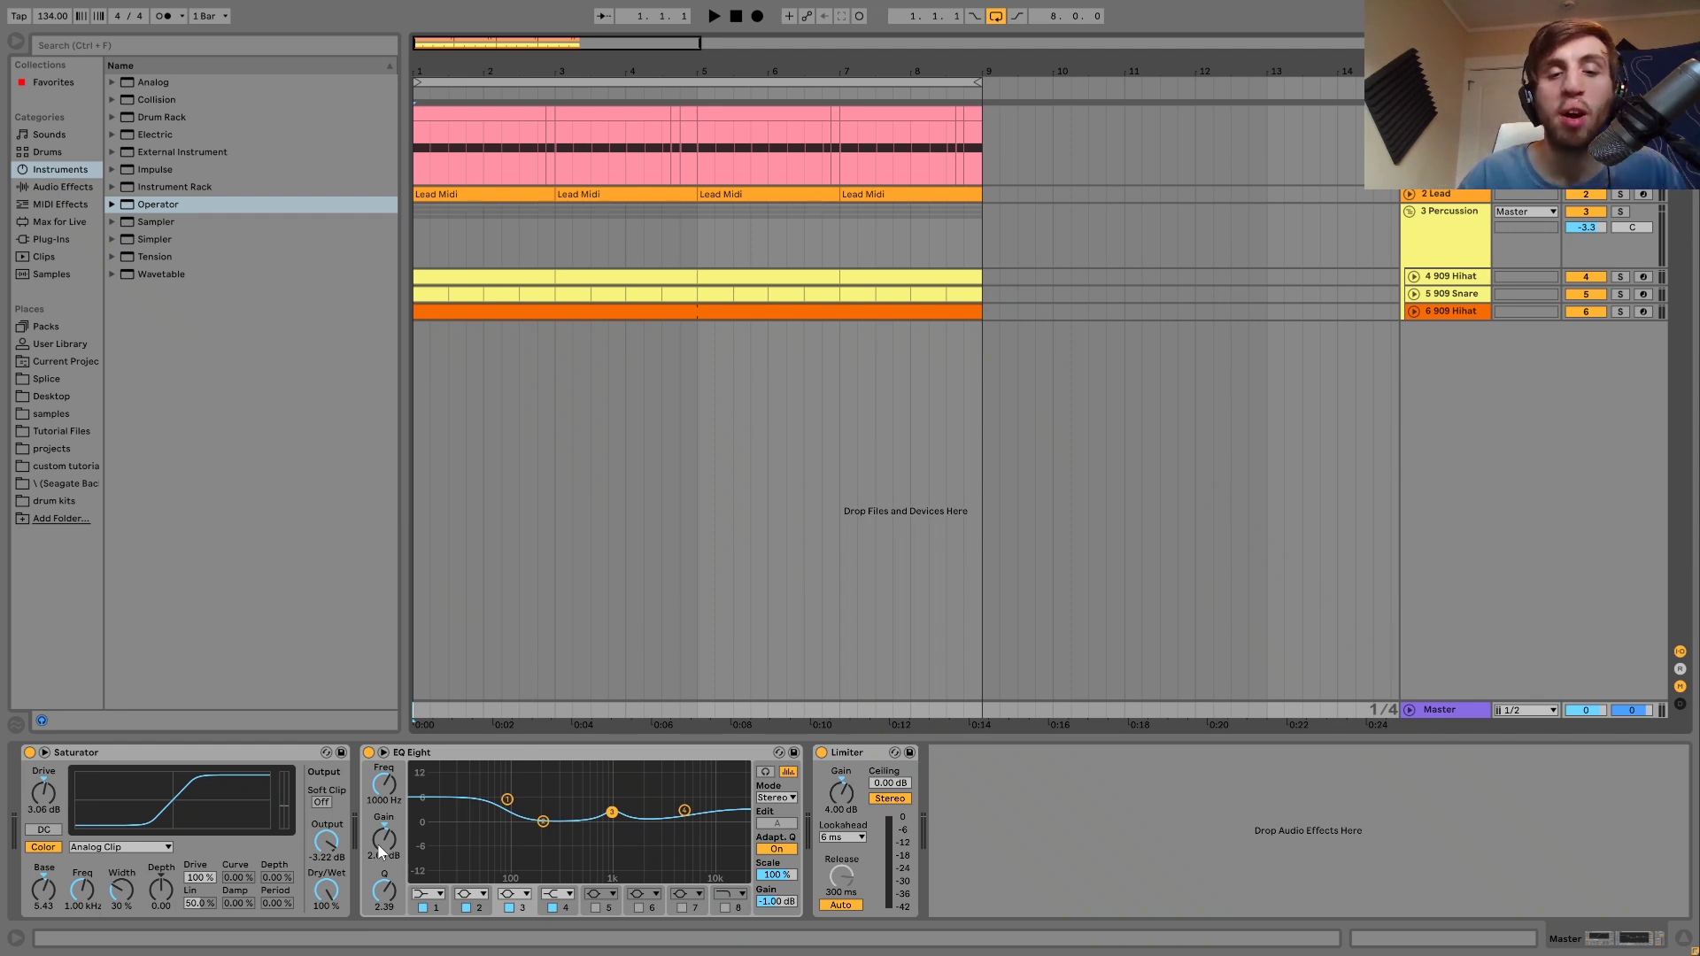
click(822, 753)
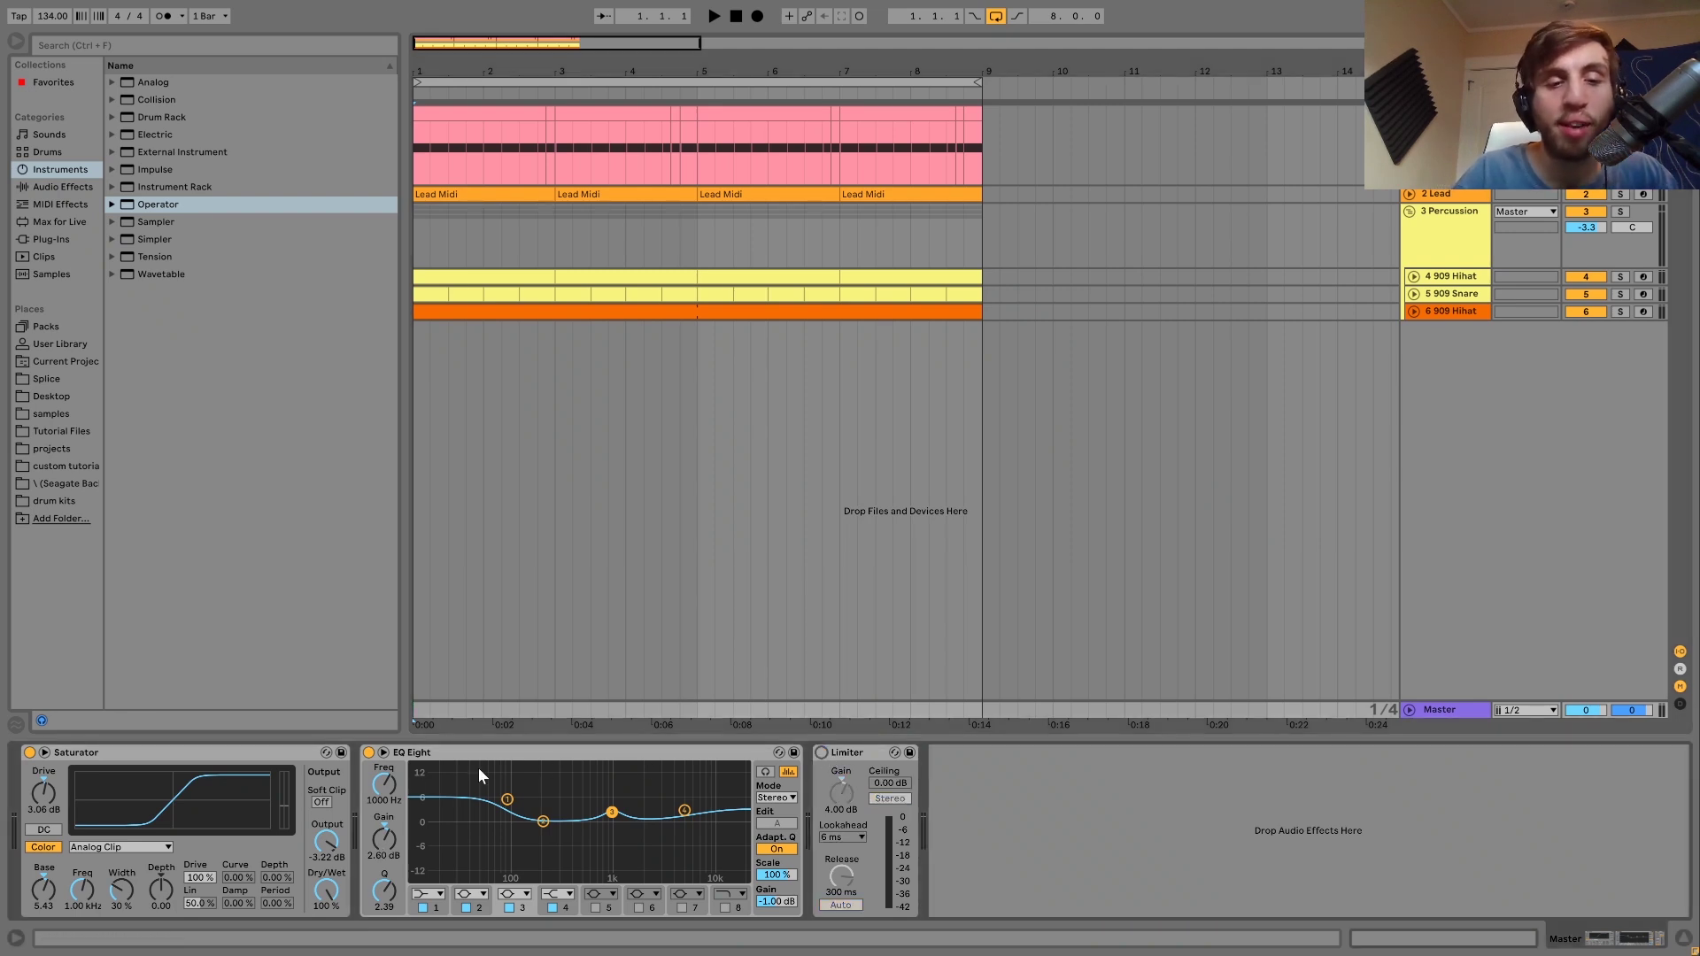
click(368, 752)
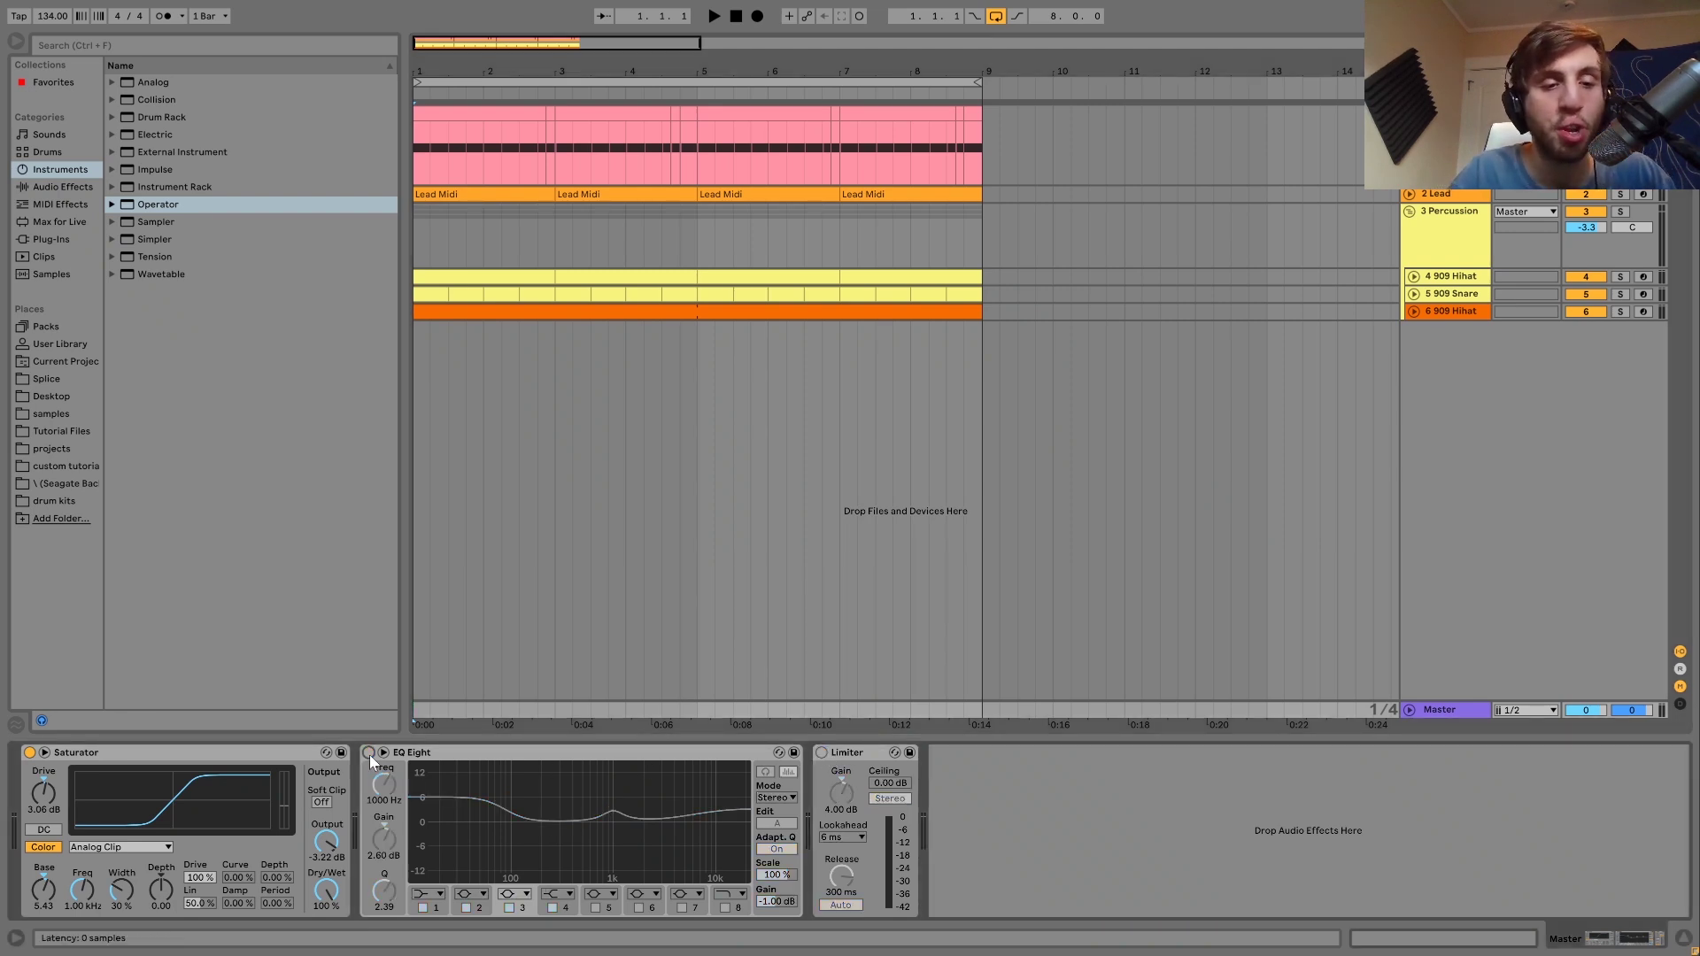
click(29, 753)
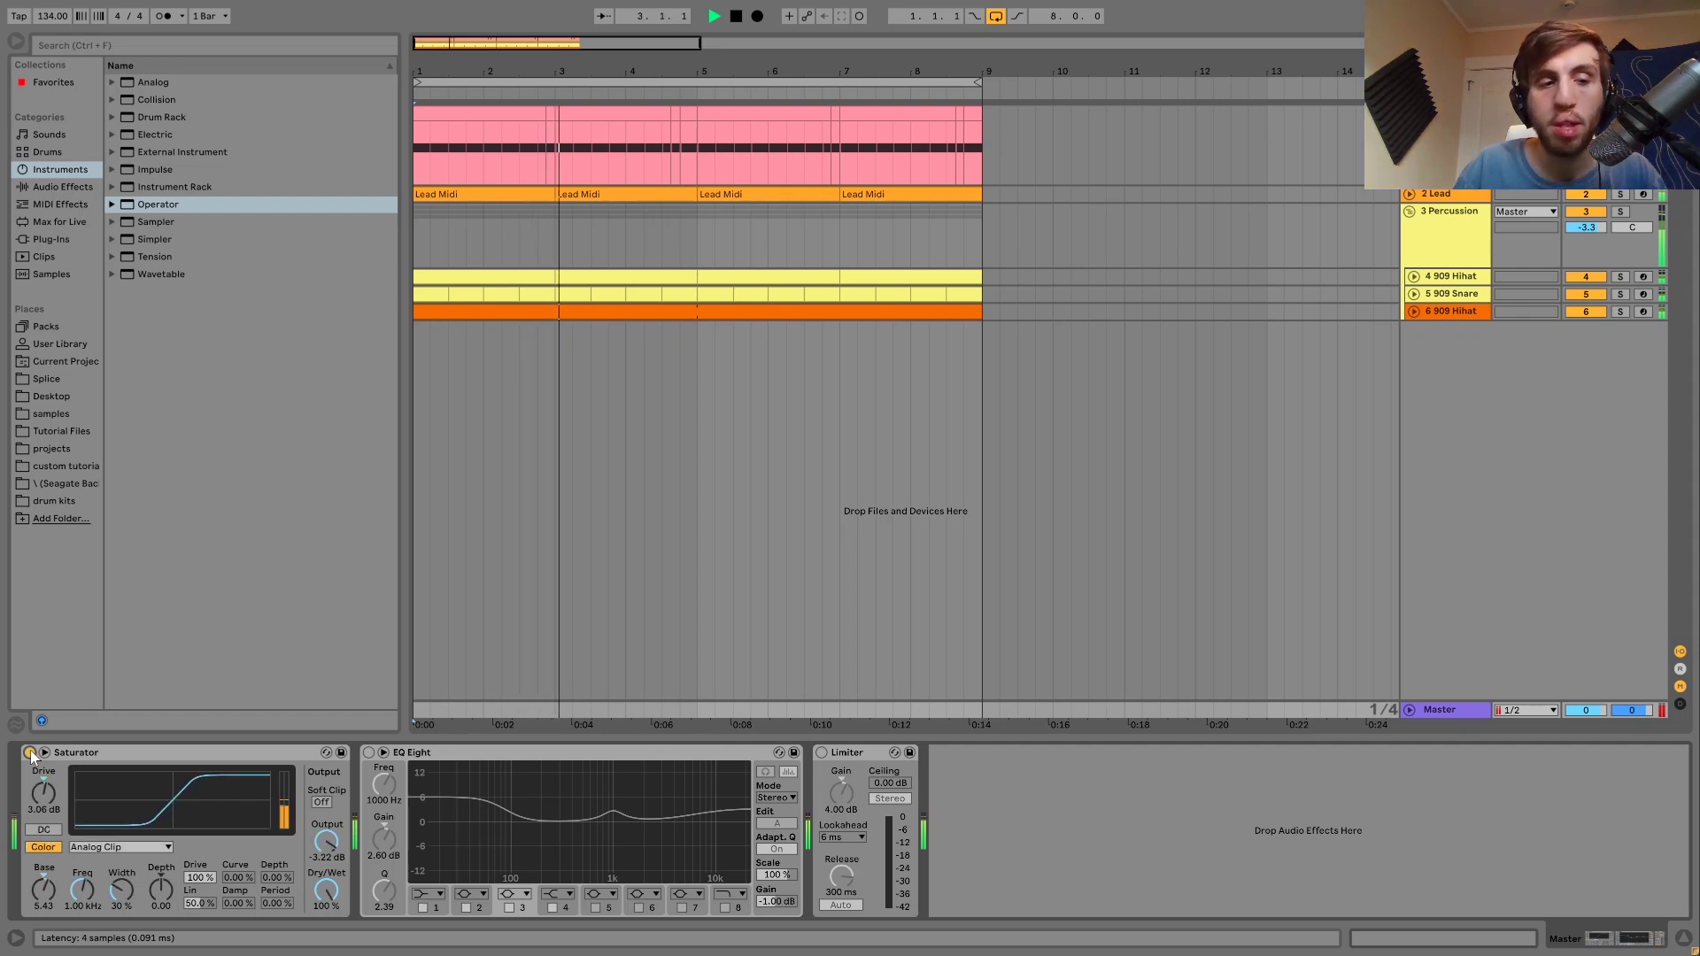
key(0)
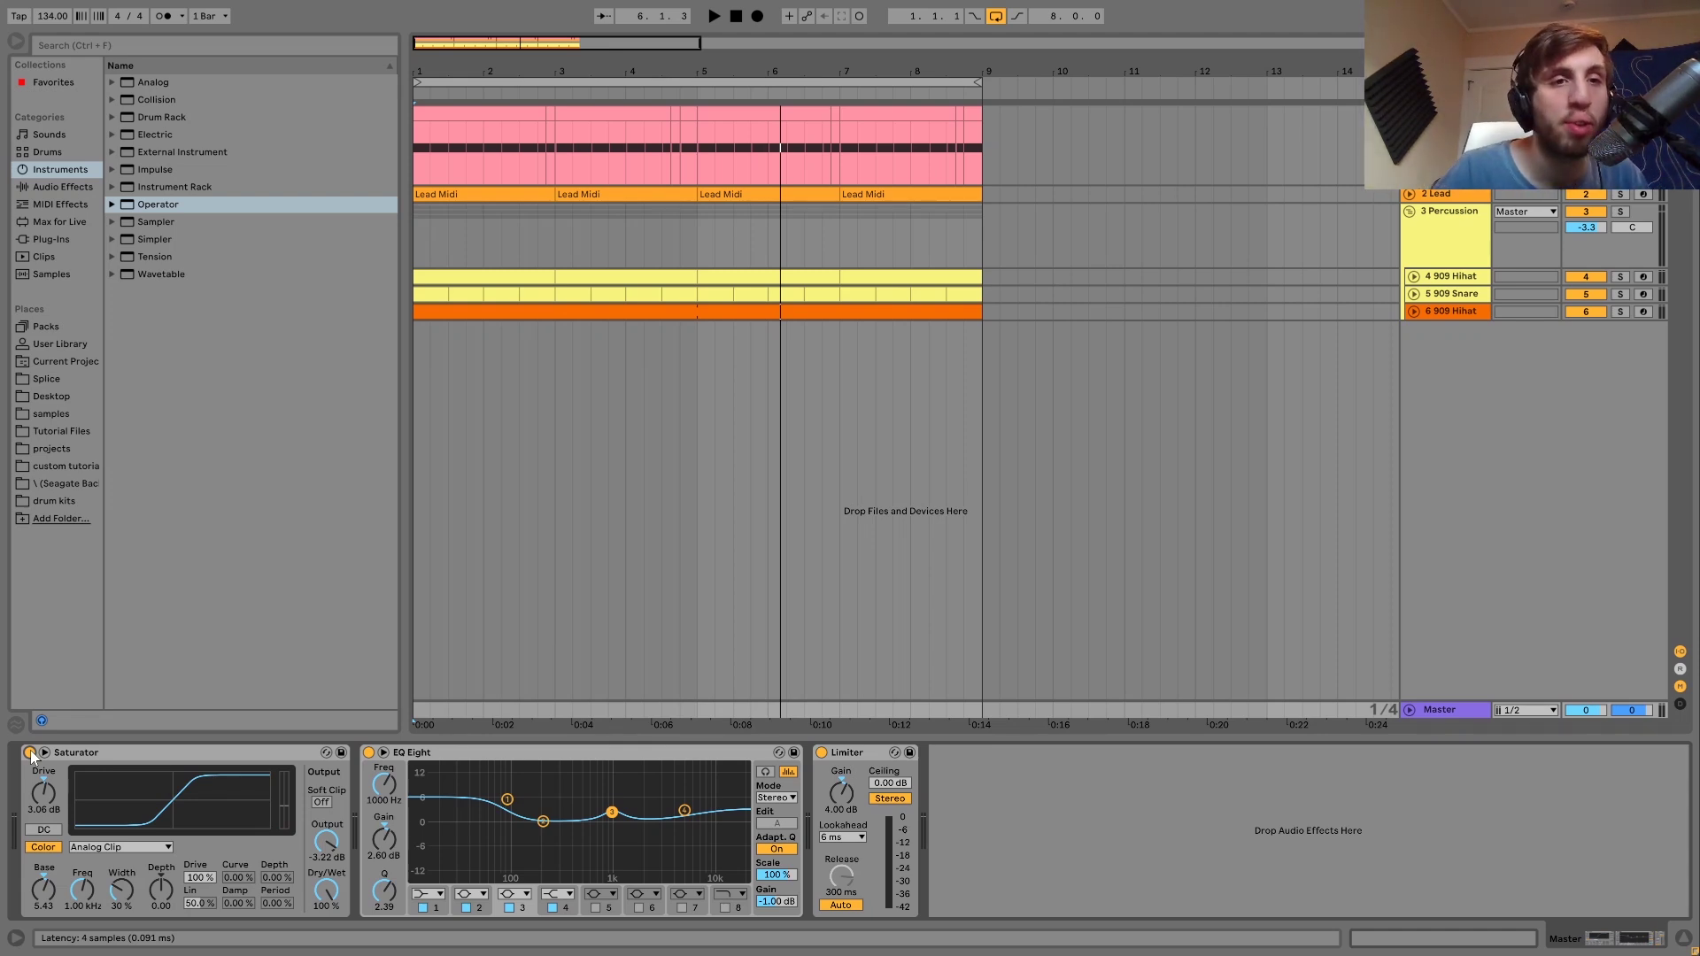
key(space)
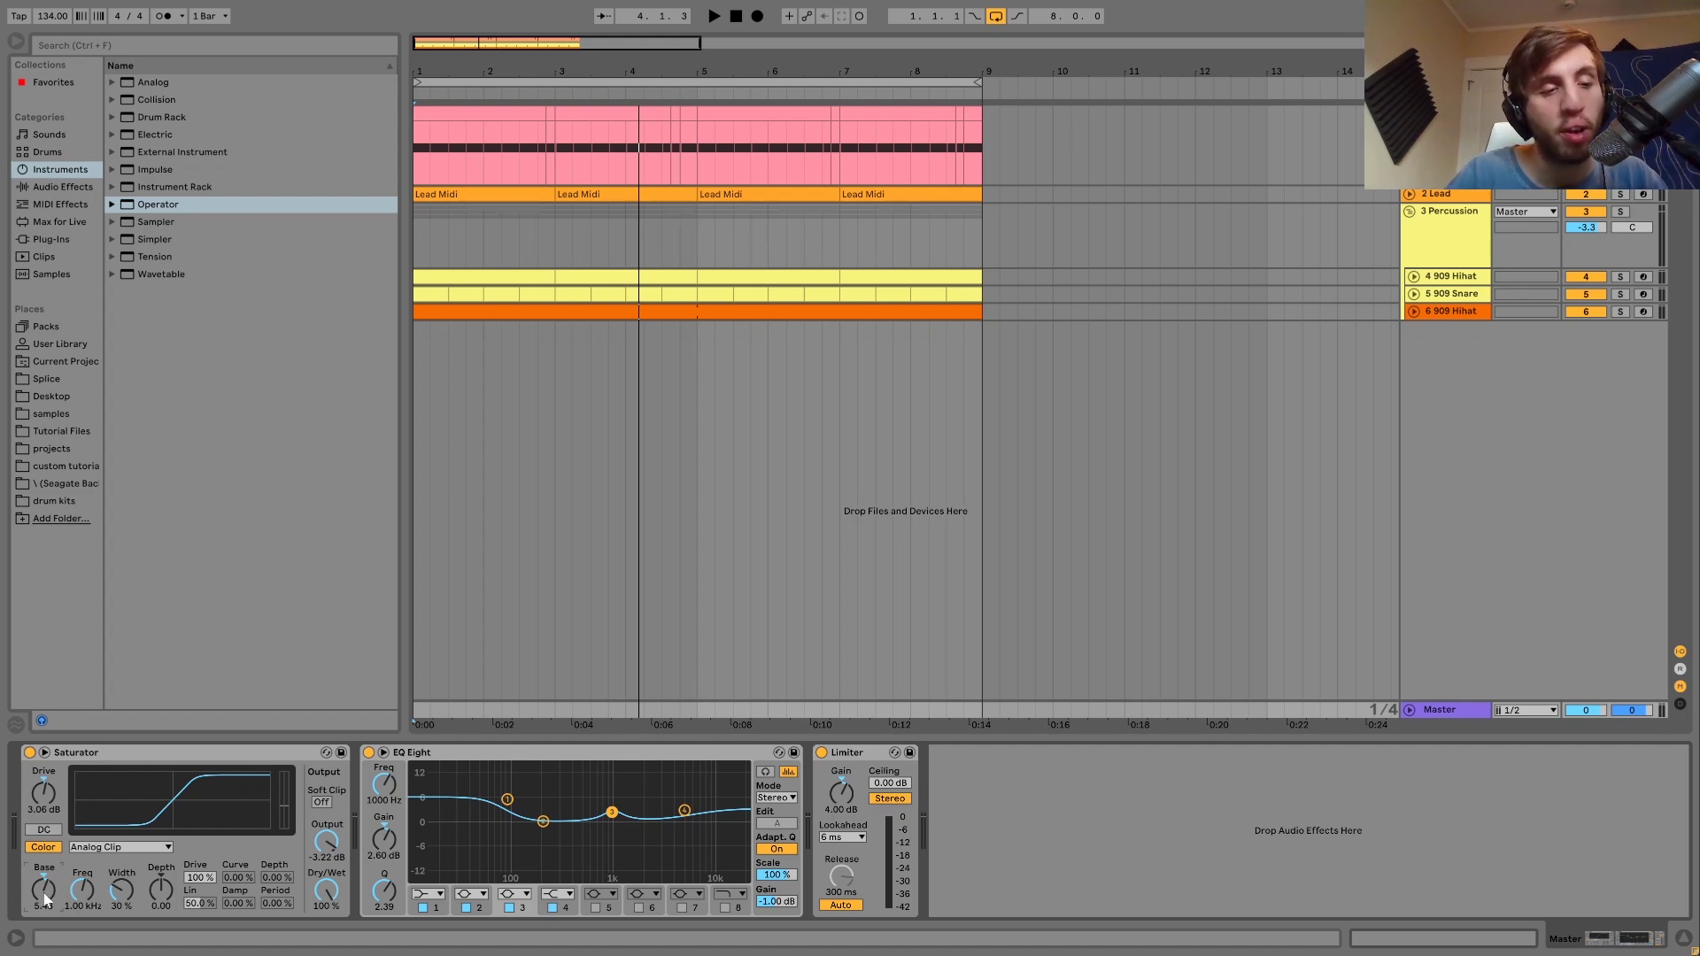
key(space)
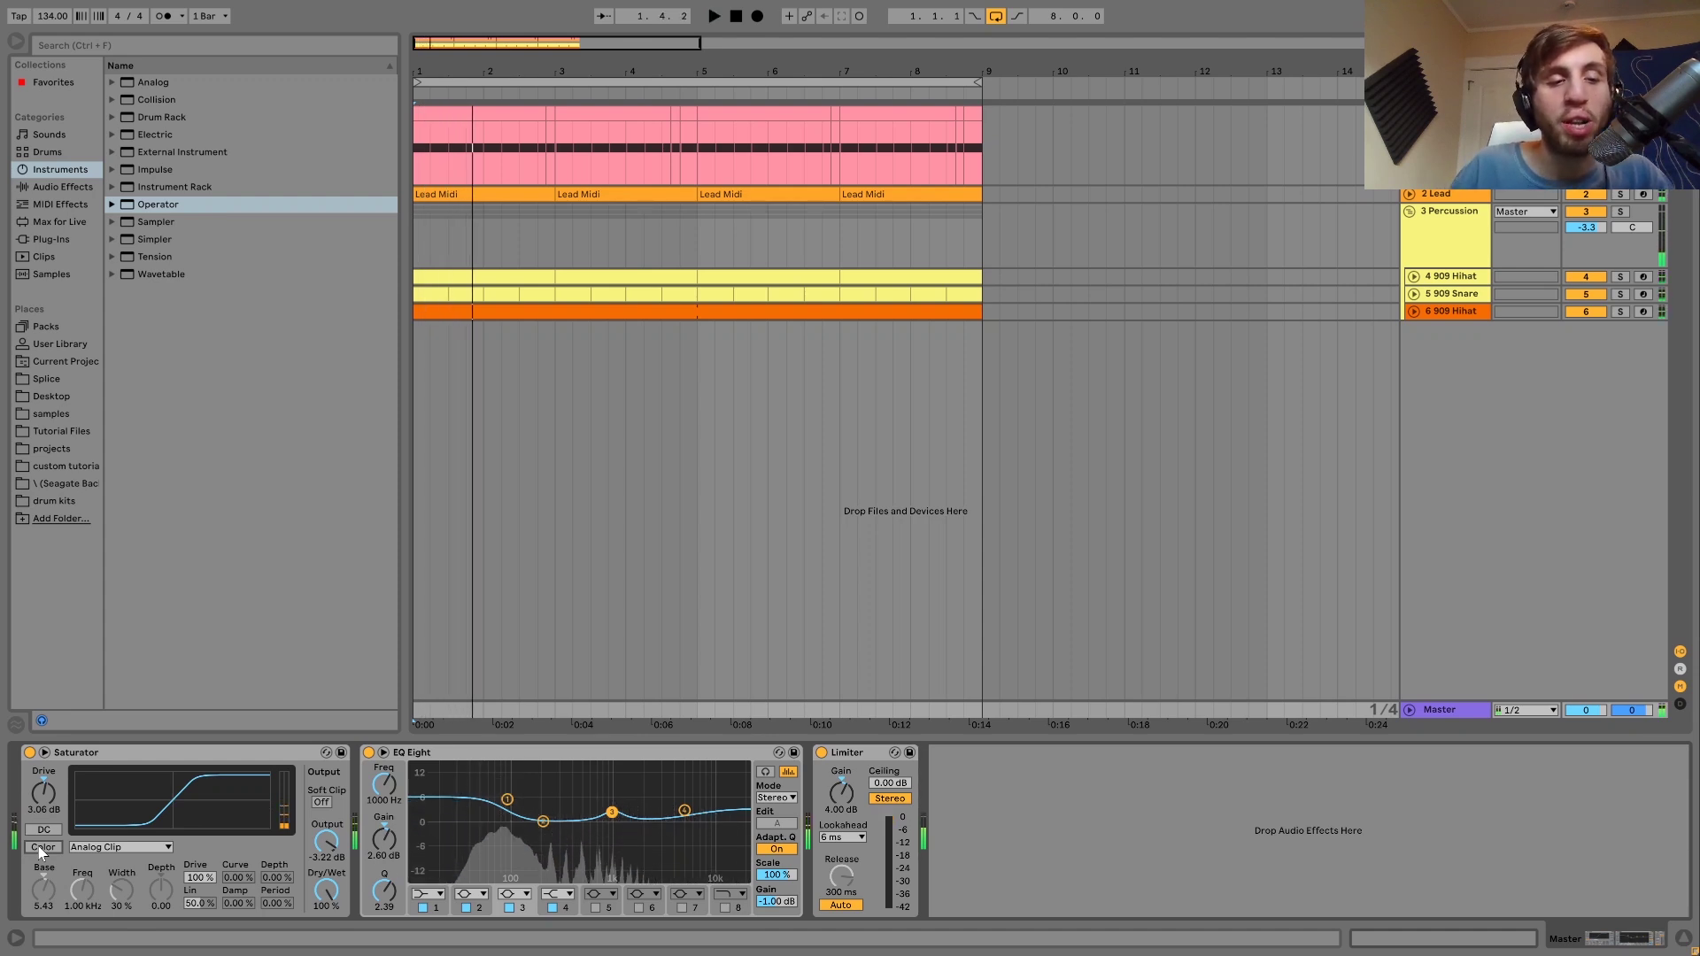
key(space)
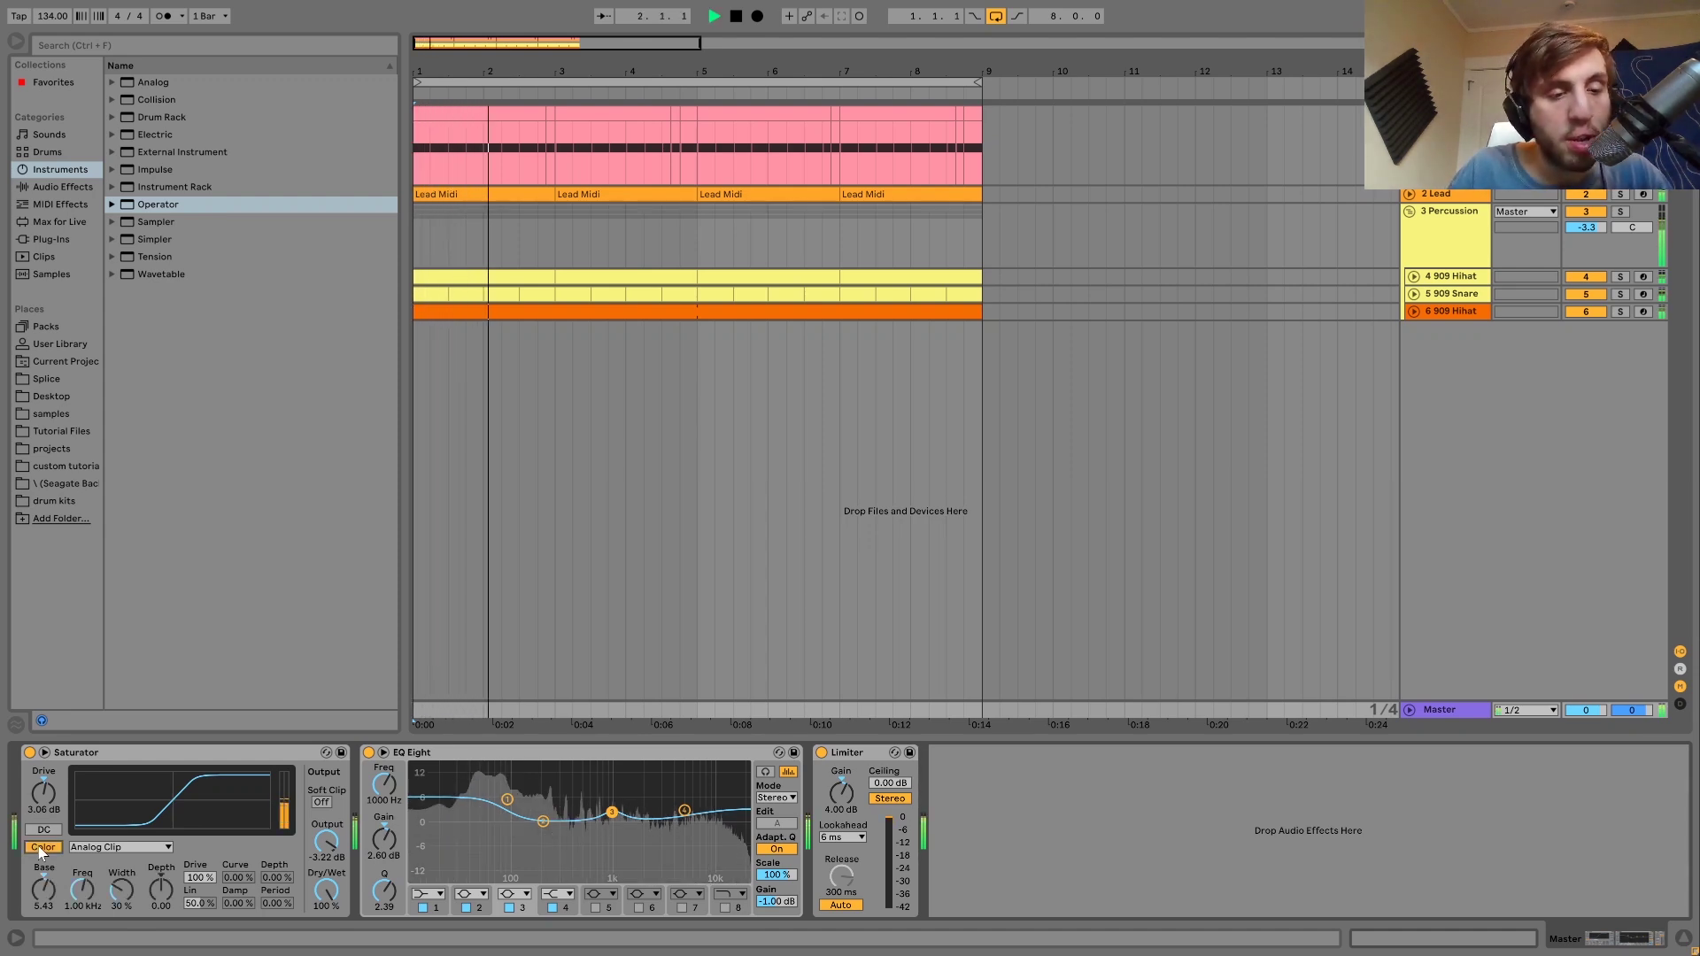
click(43, 848)
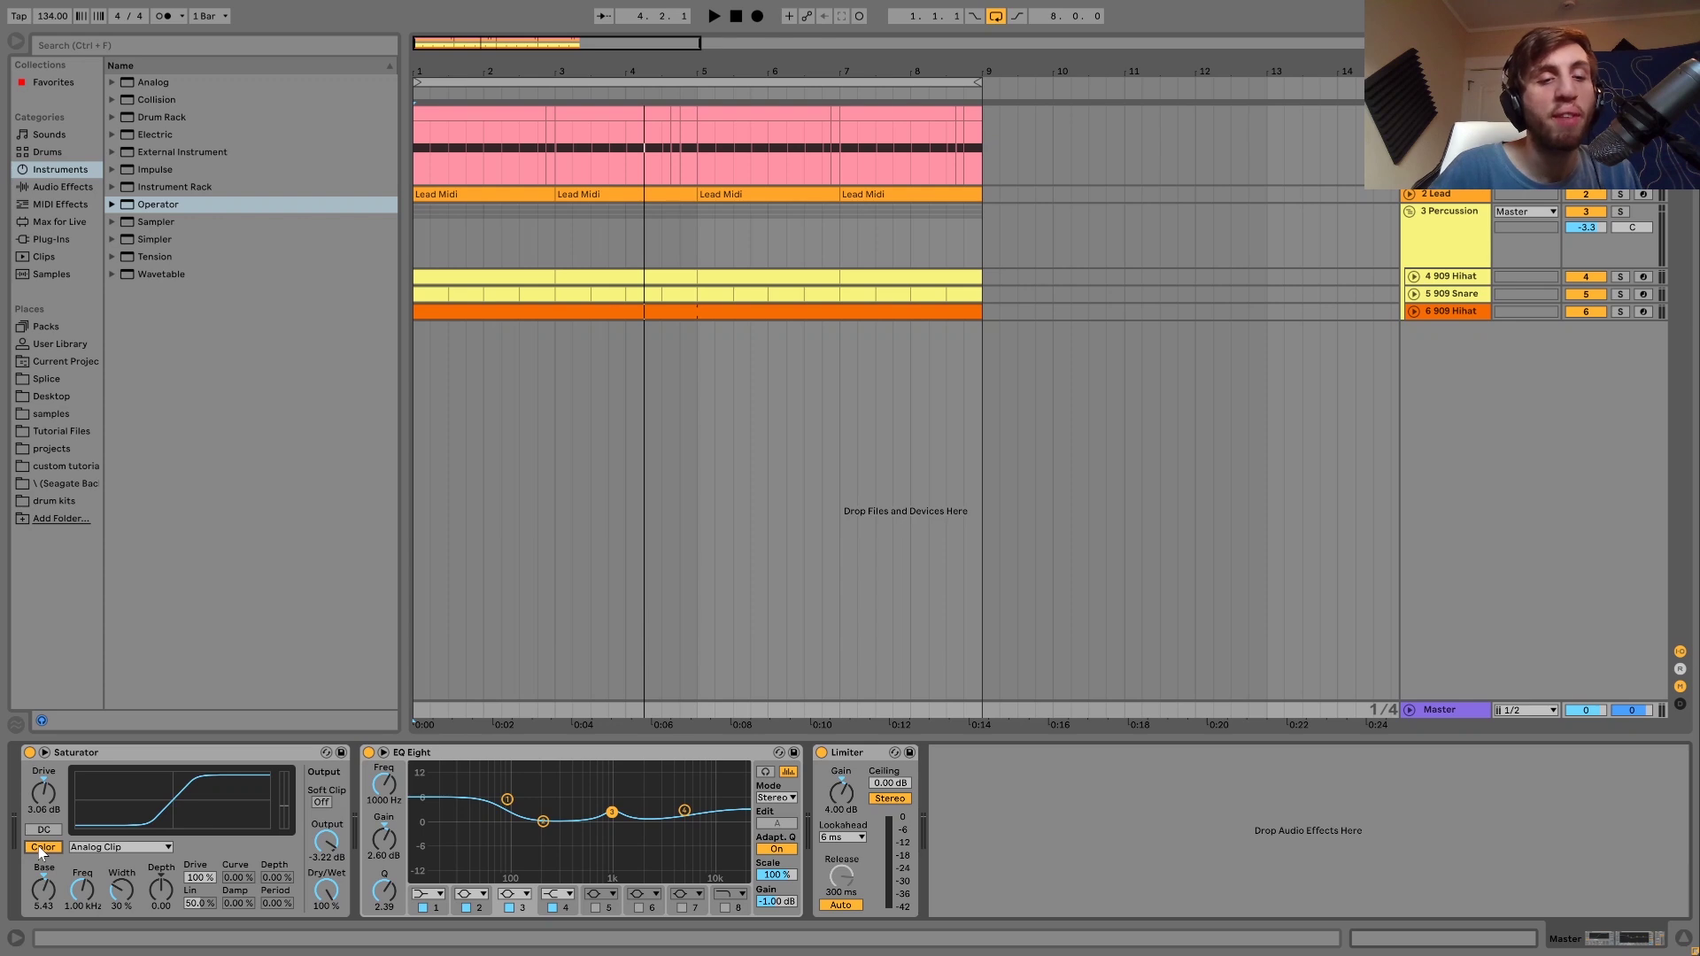
key(space)
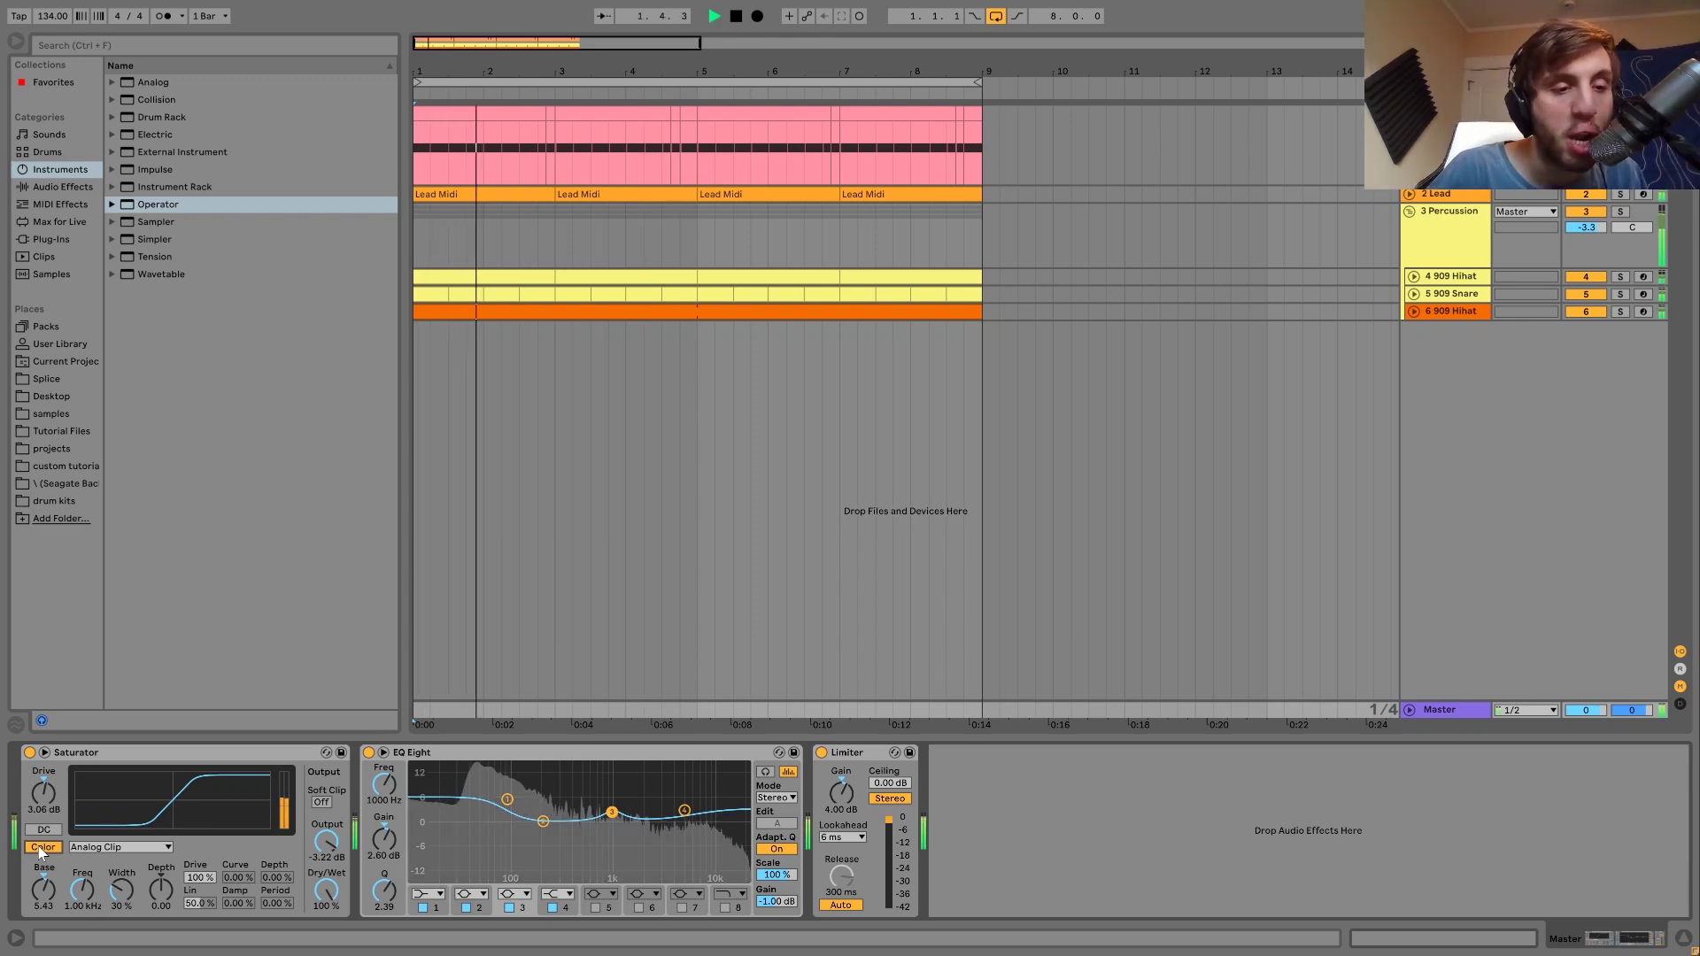
key(space)
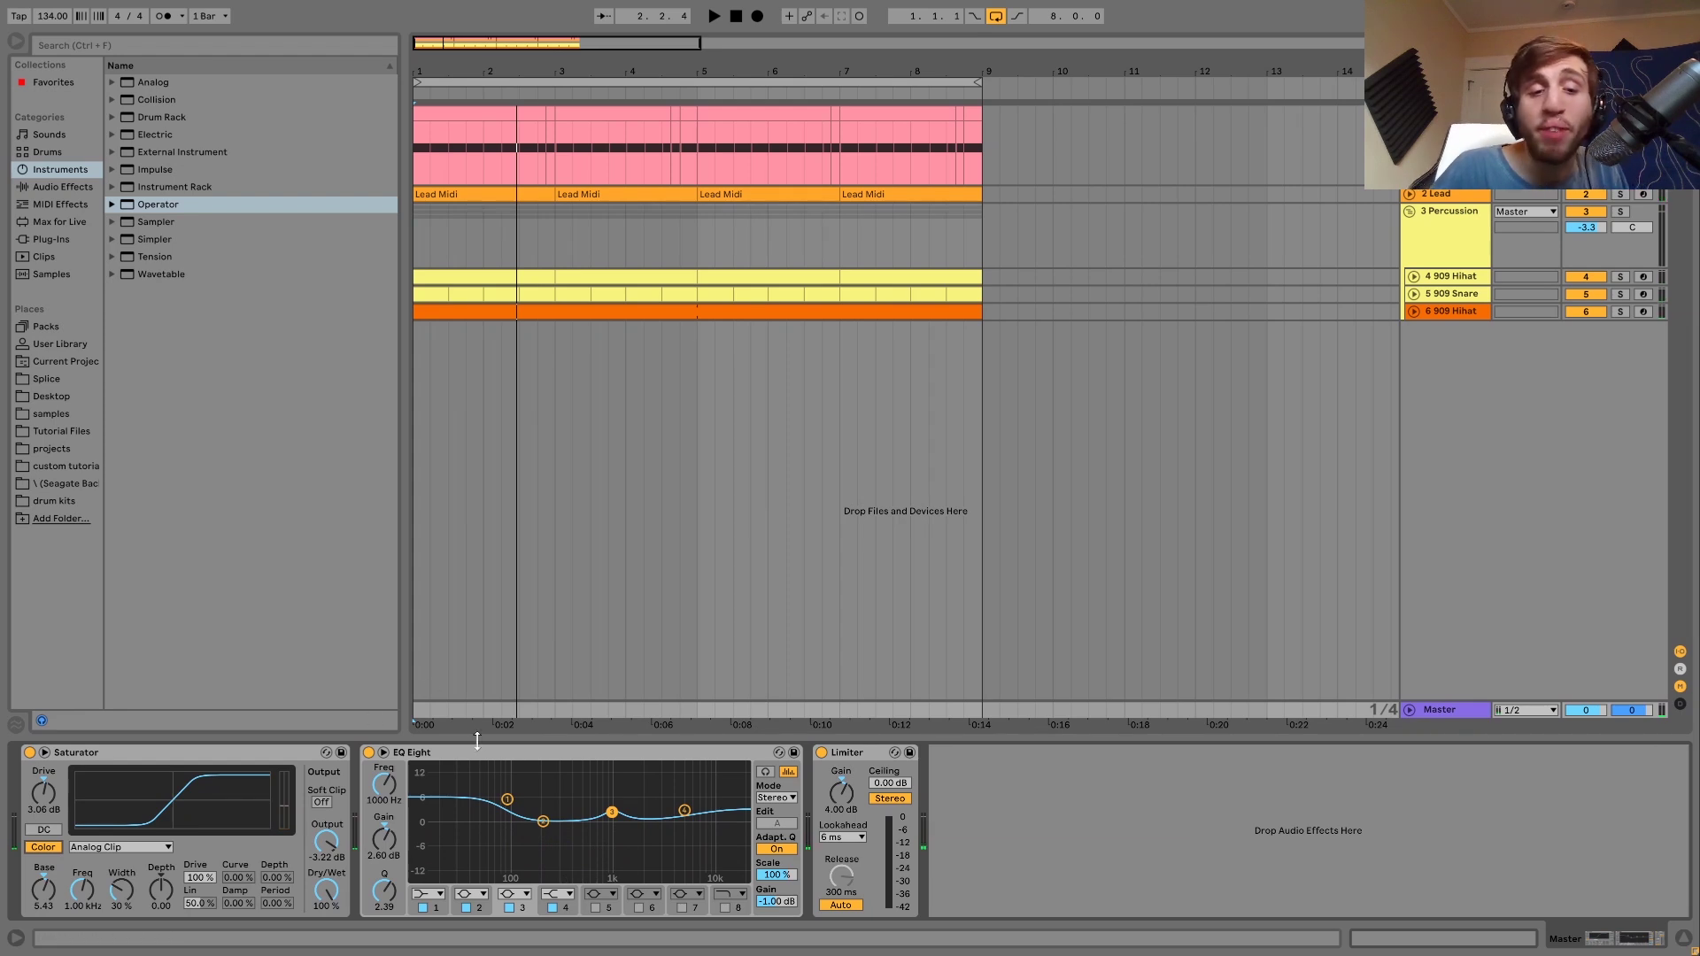
click(369, 752)
key(space)
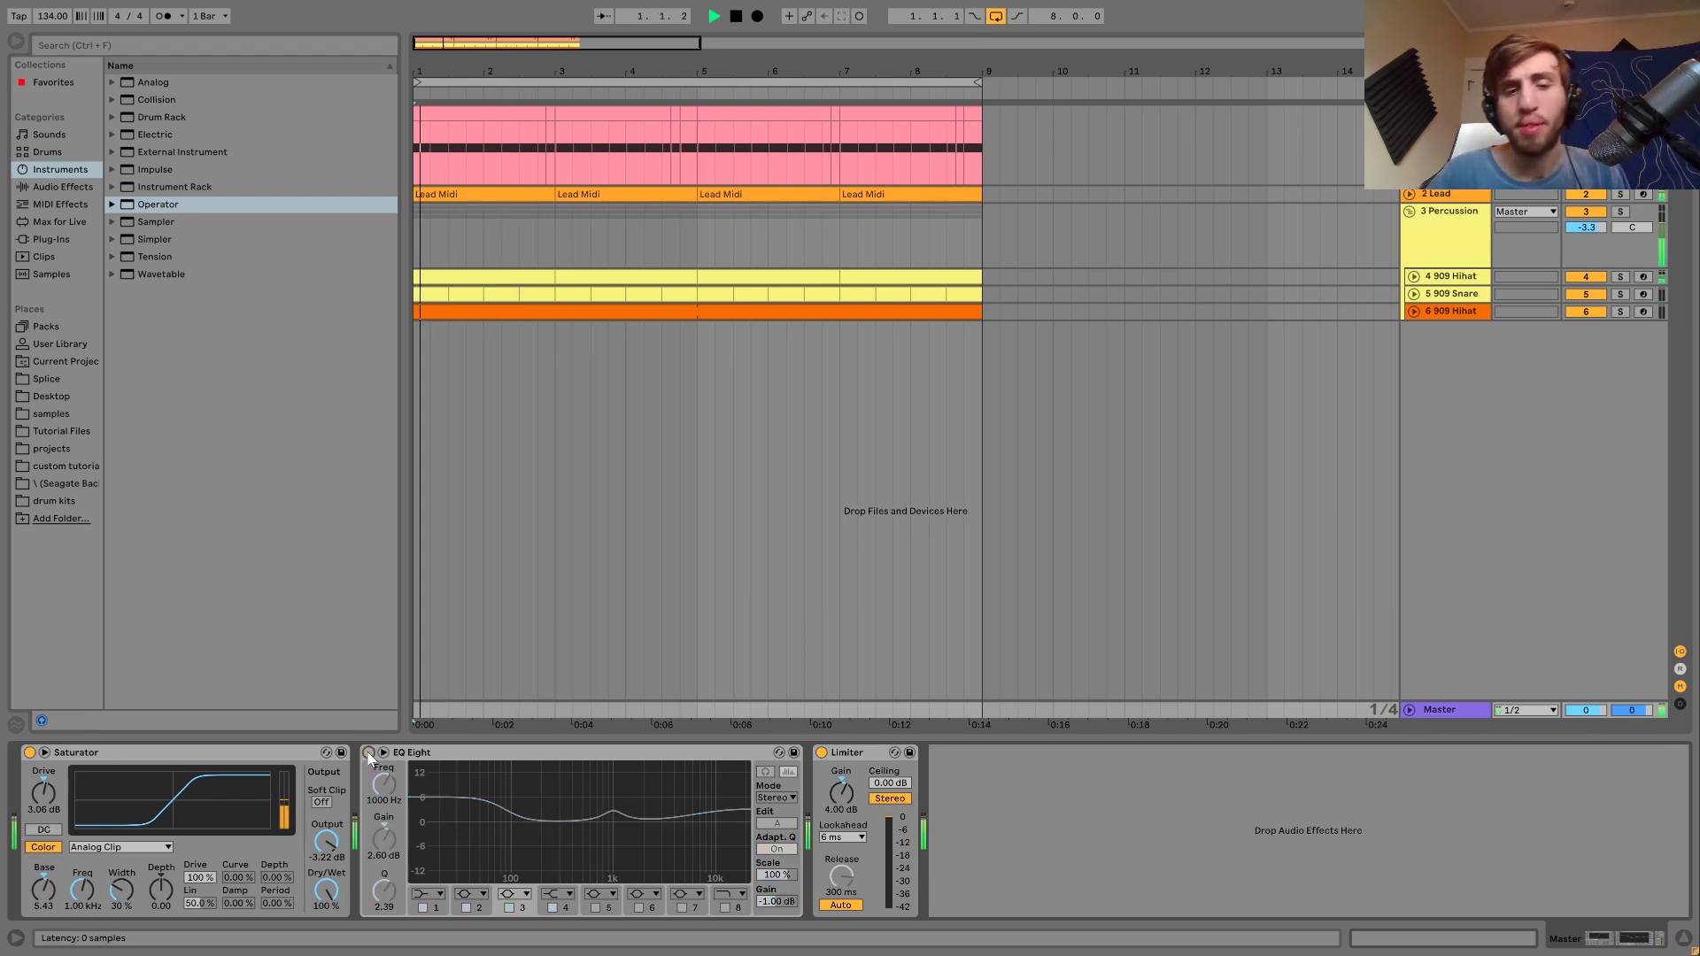
click(370, 752)
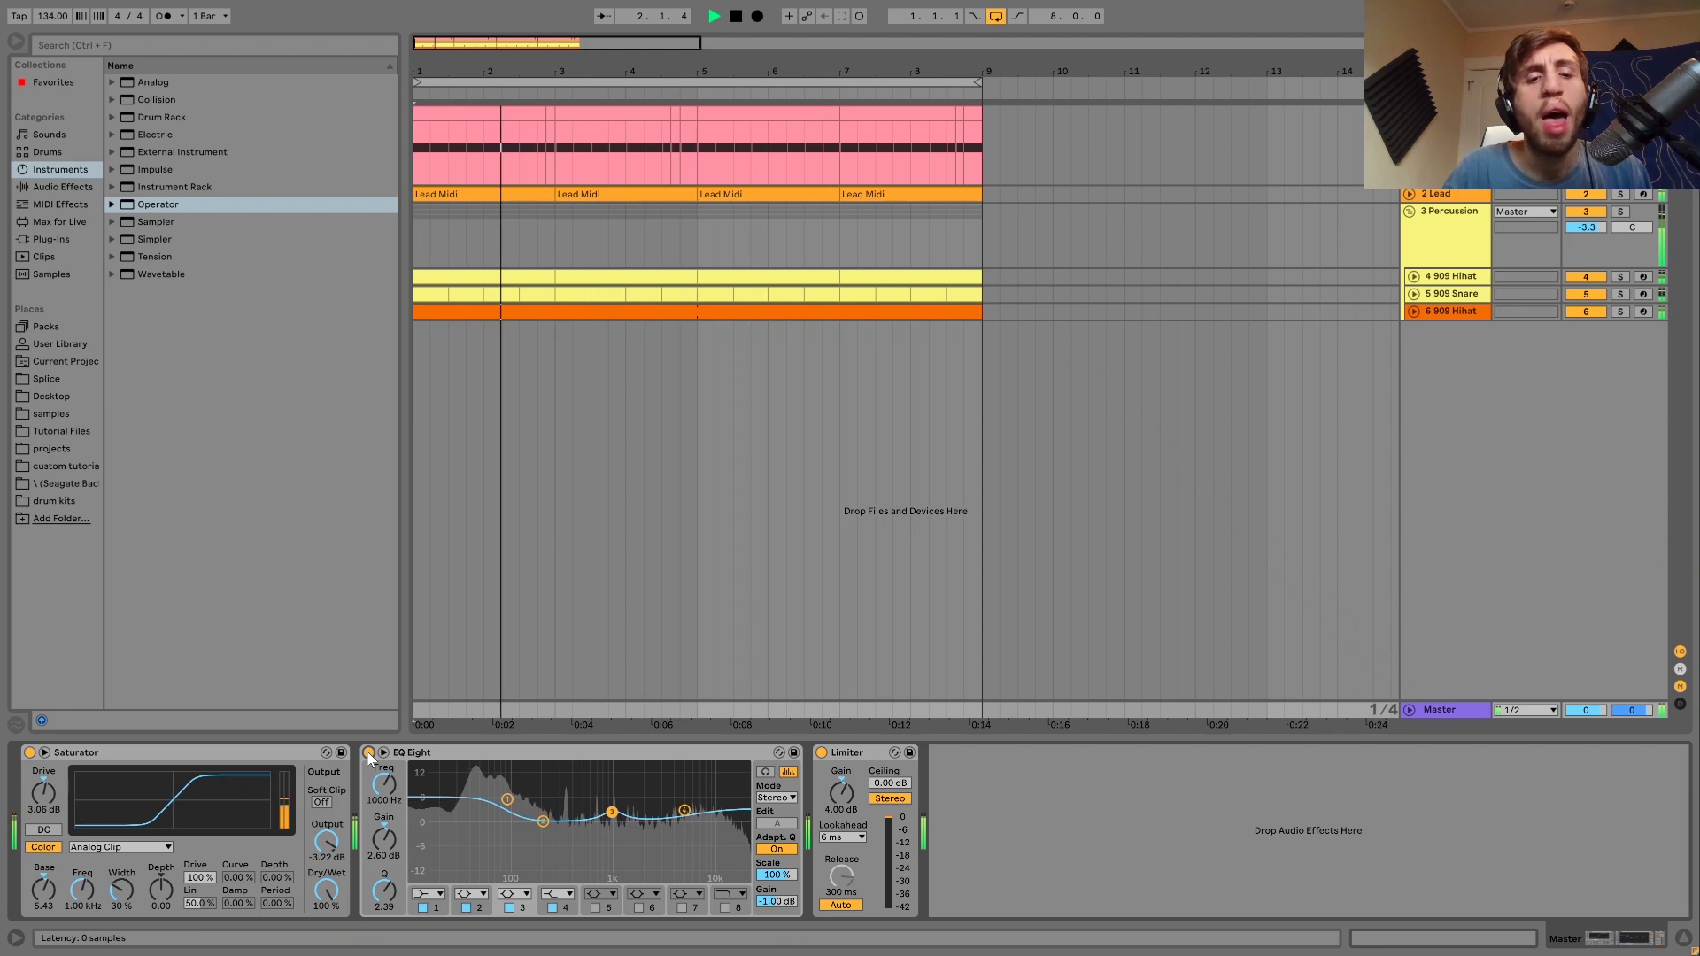
key(space)
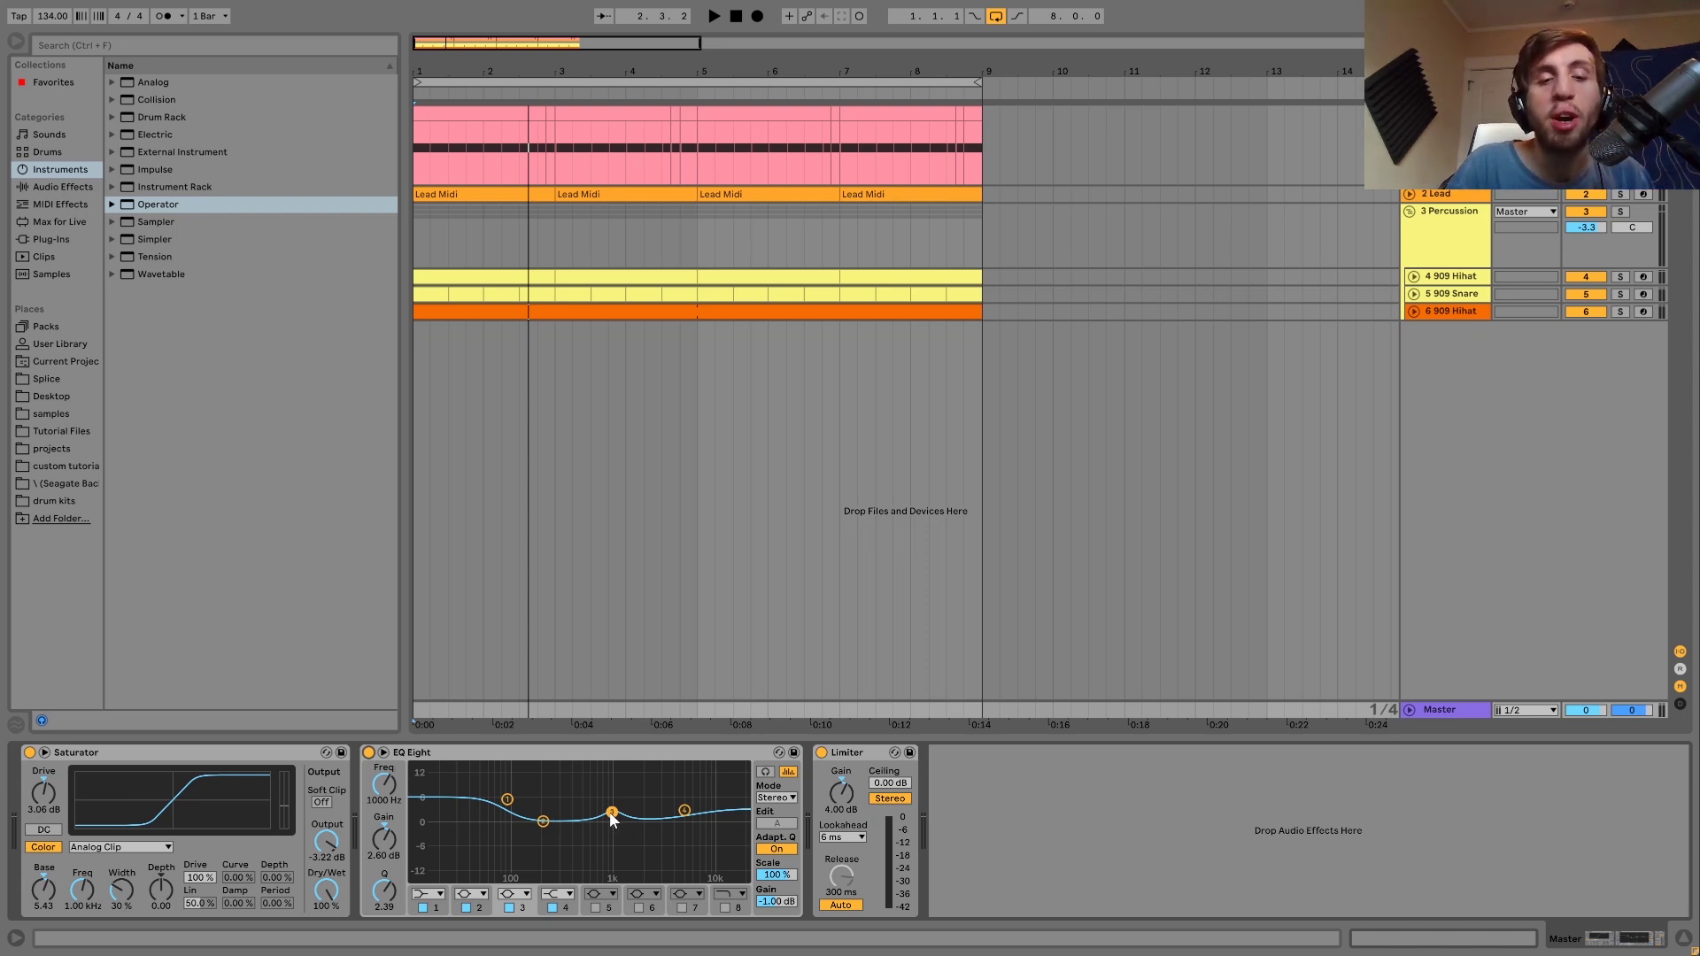
key(space)
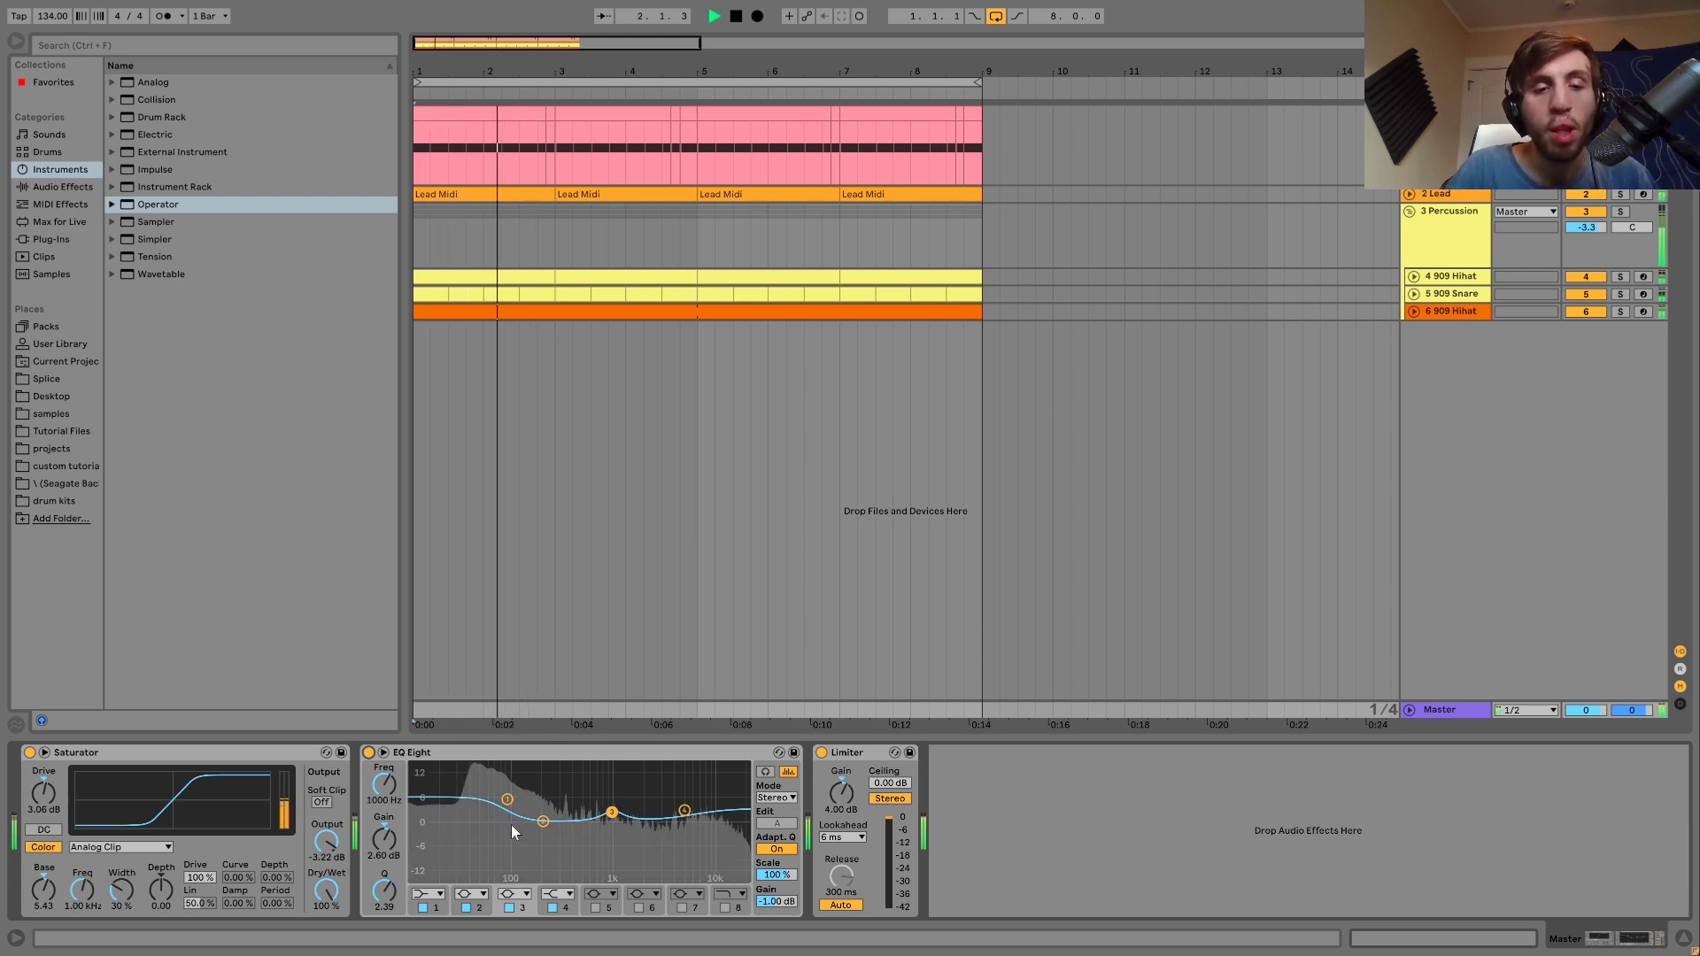
key(space)
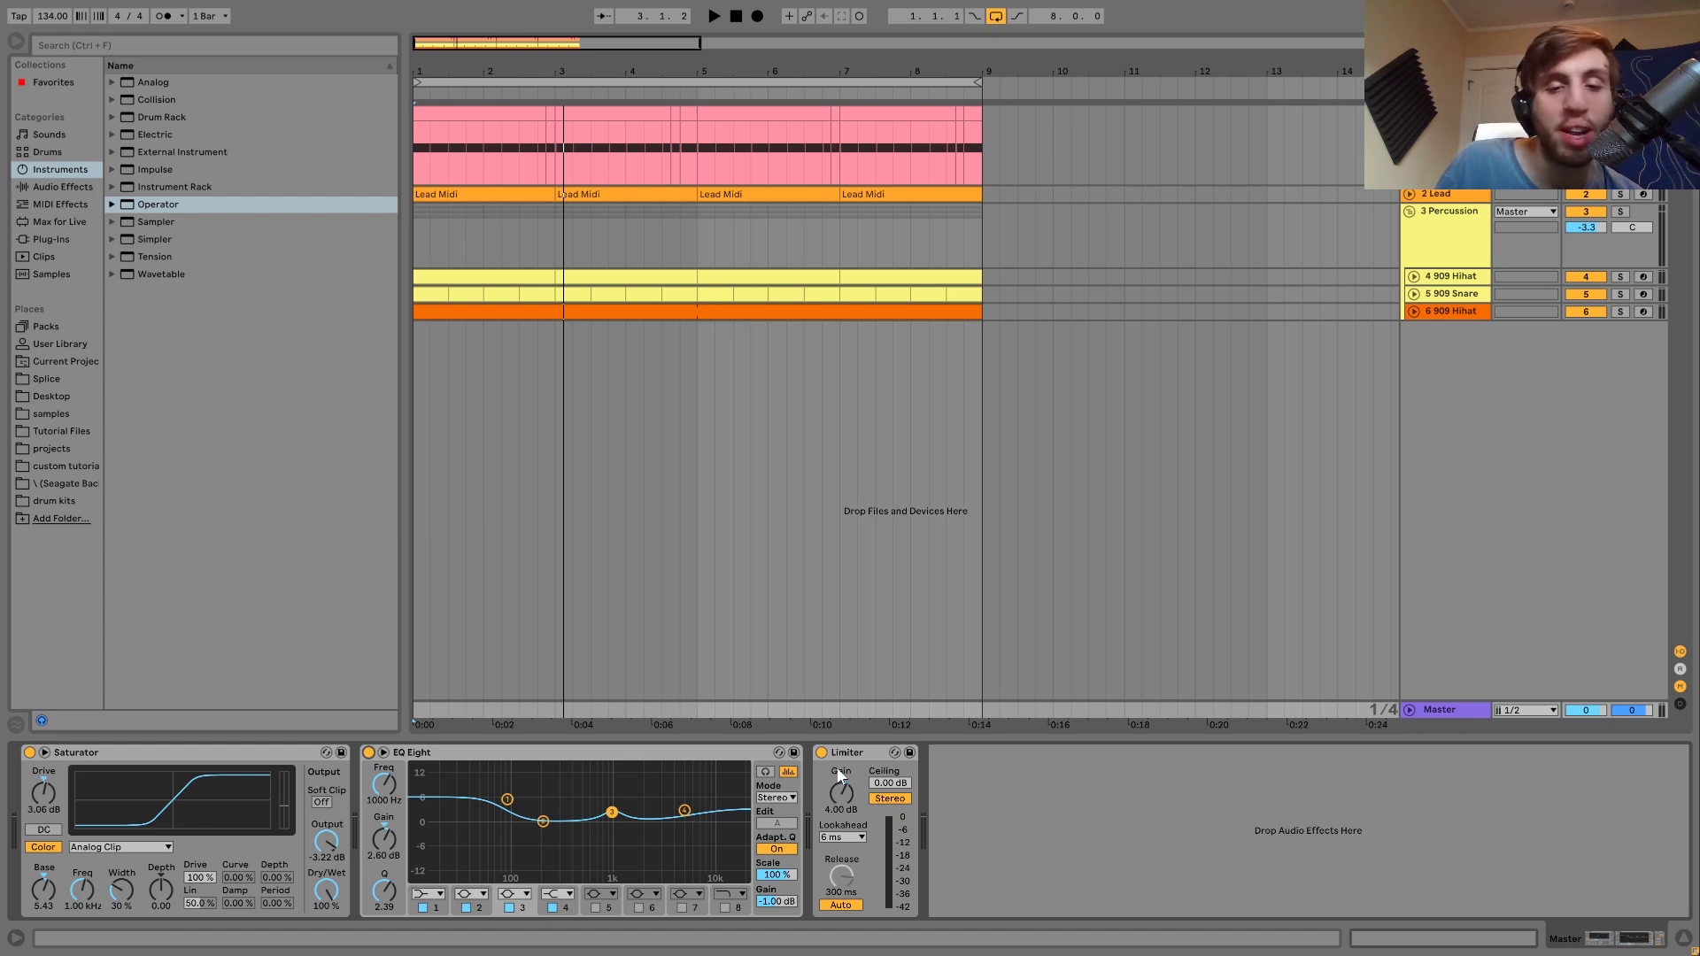
key(Tab)
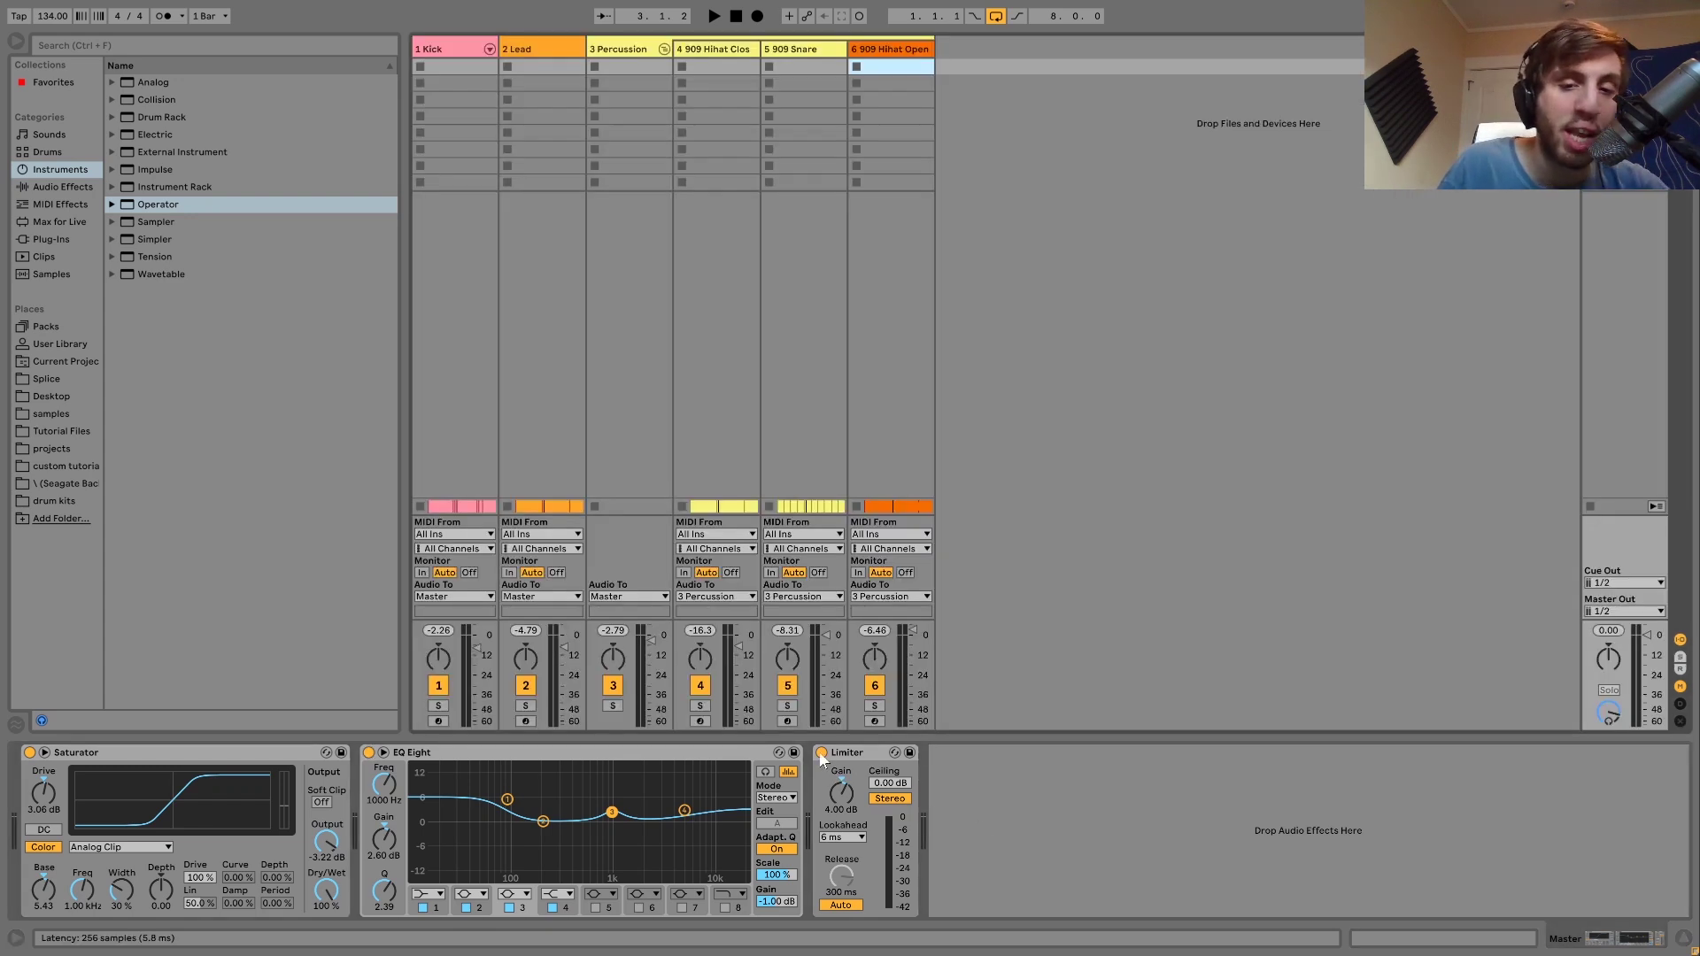
click(820, 752)
key(space)
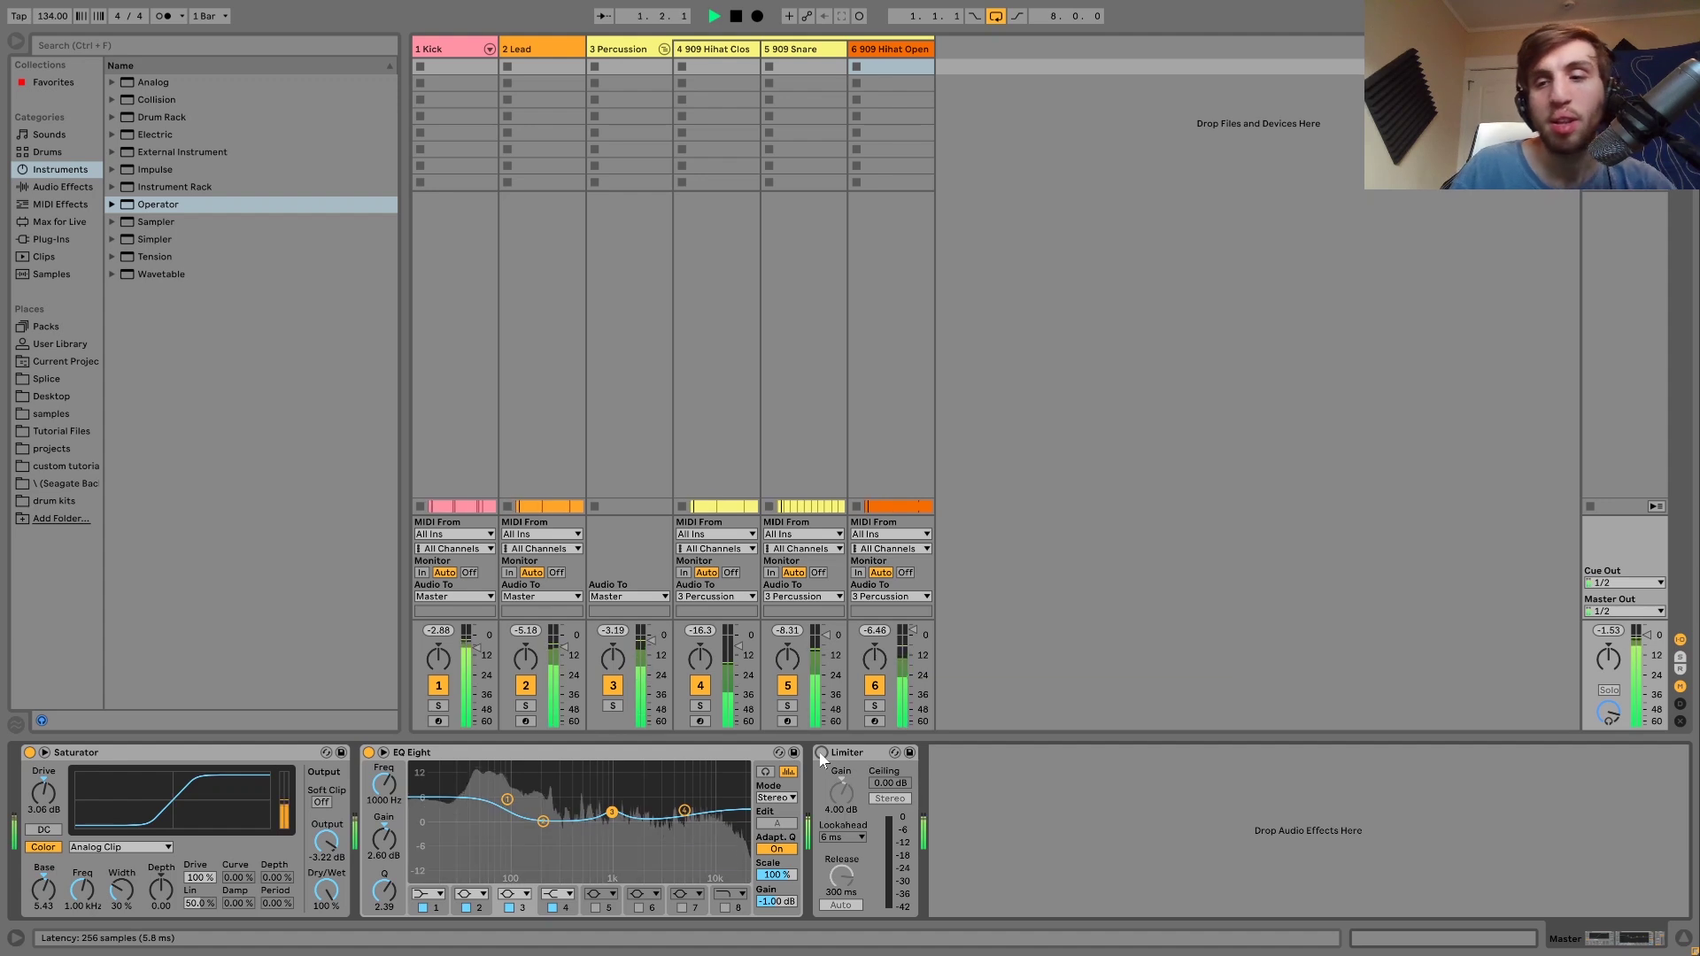
key(space)
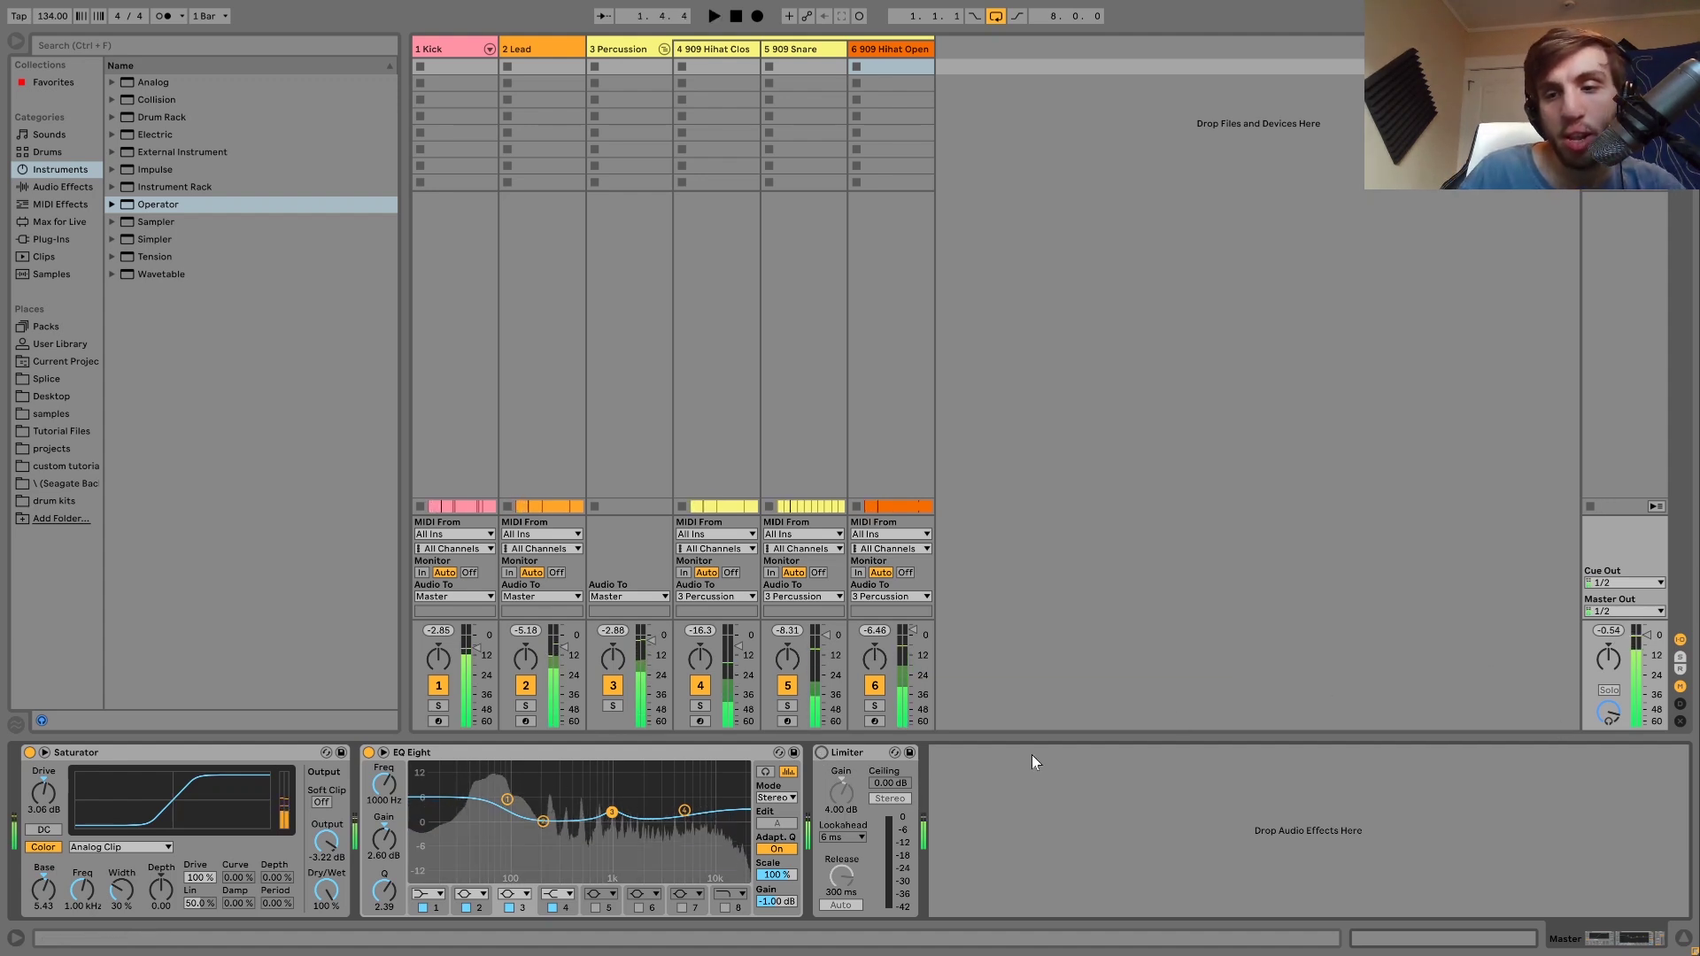
click(820, 752)
key(space)
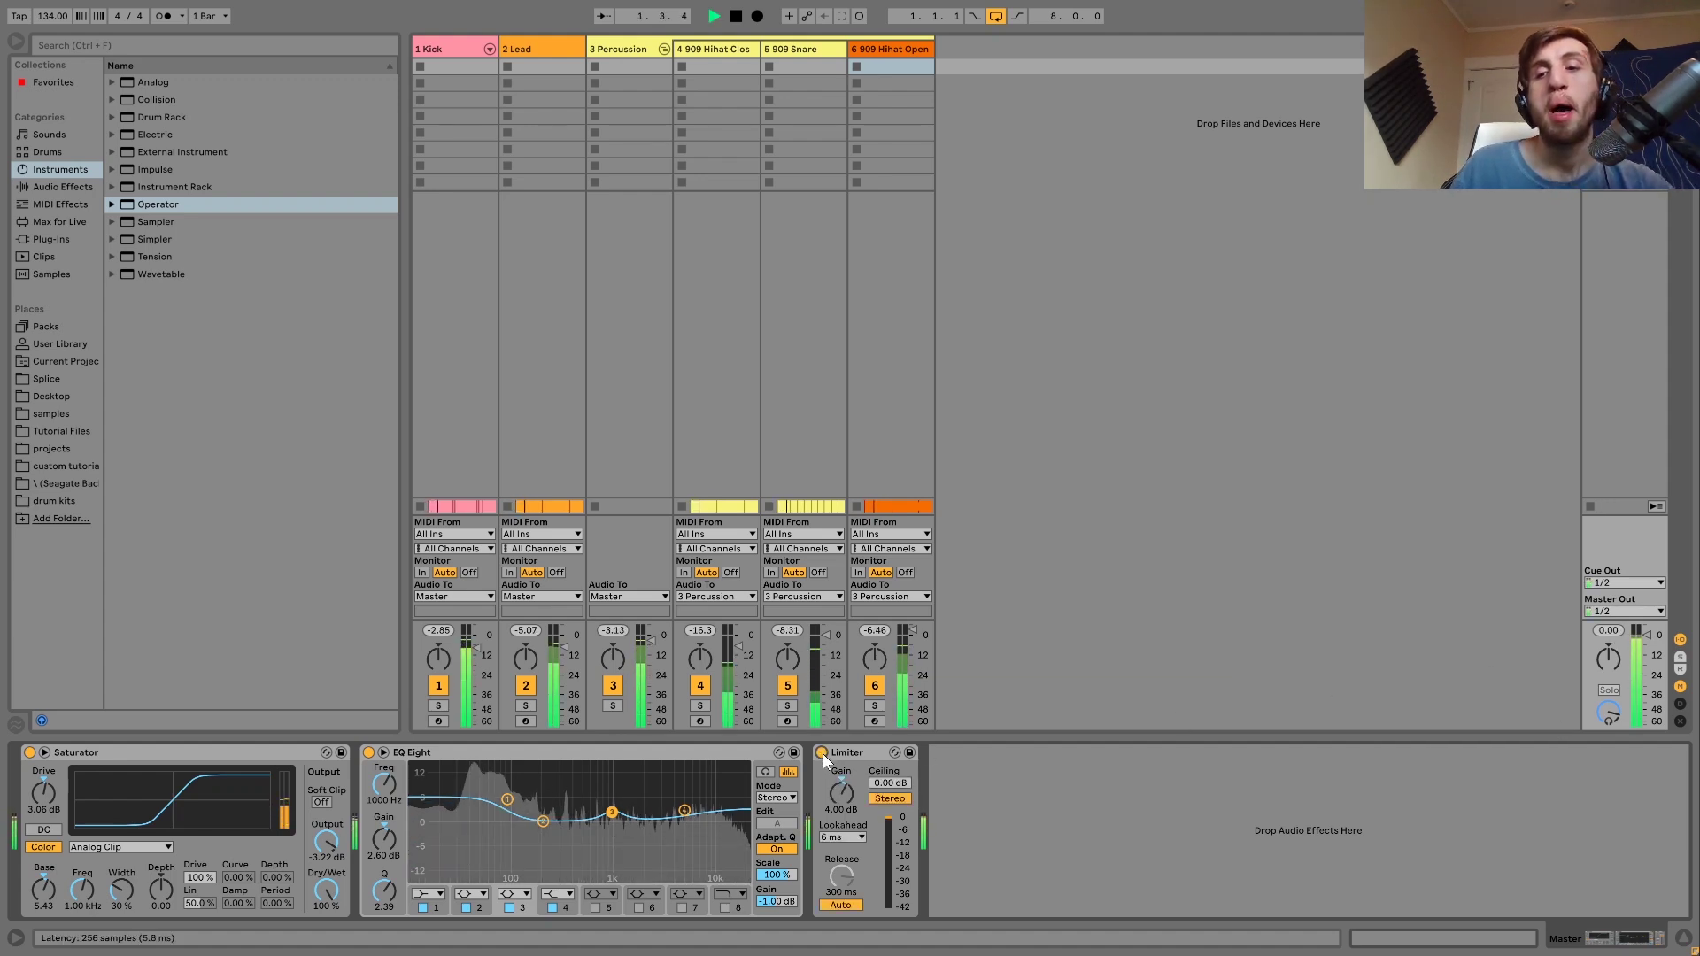
key(space)
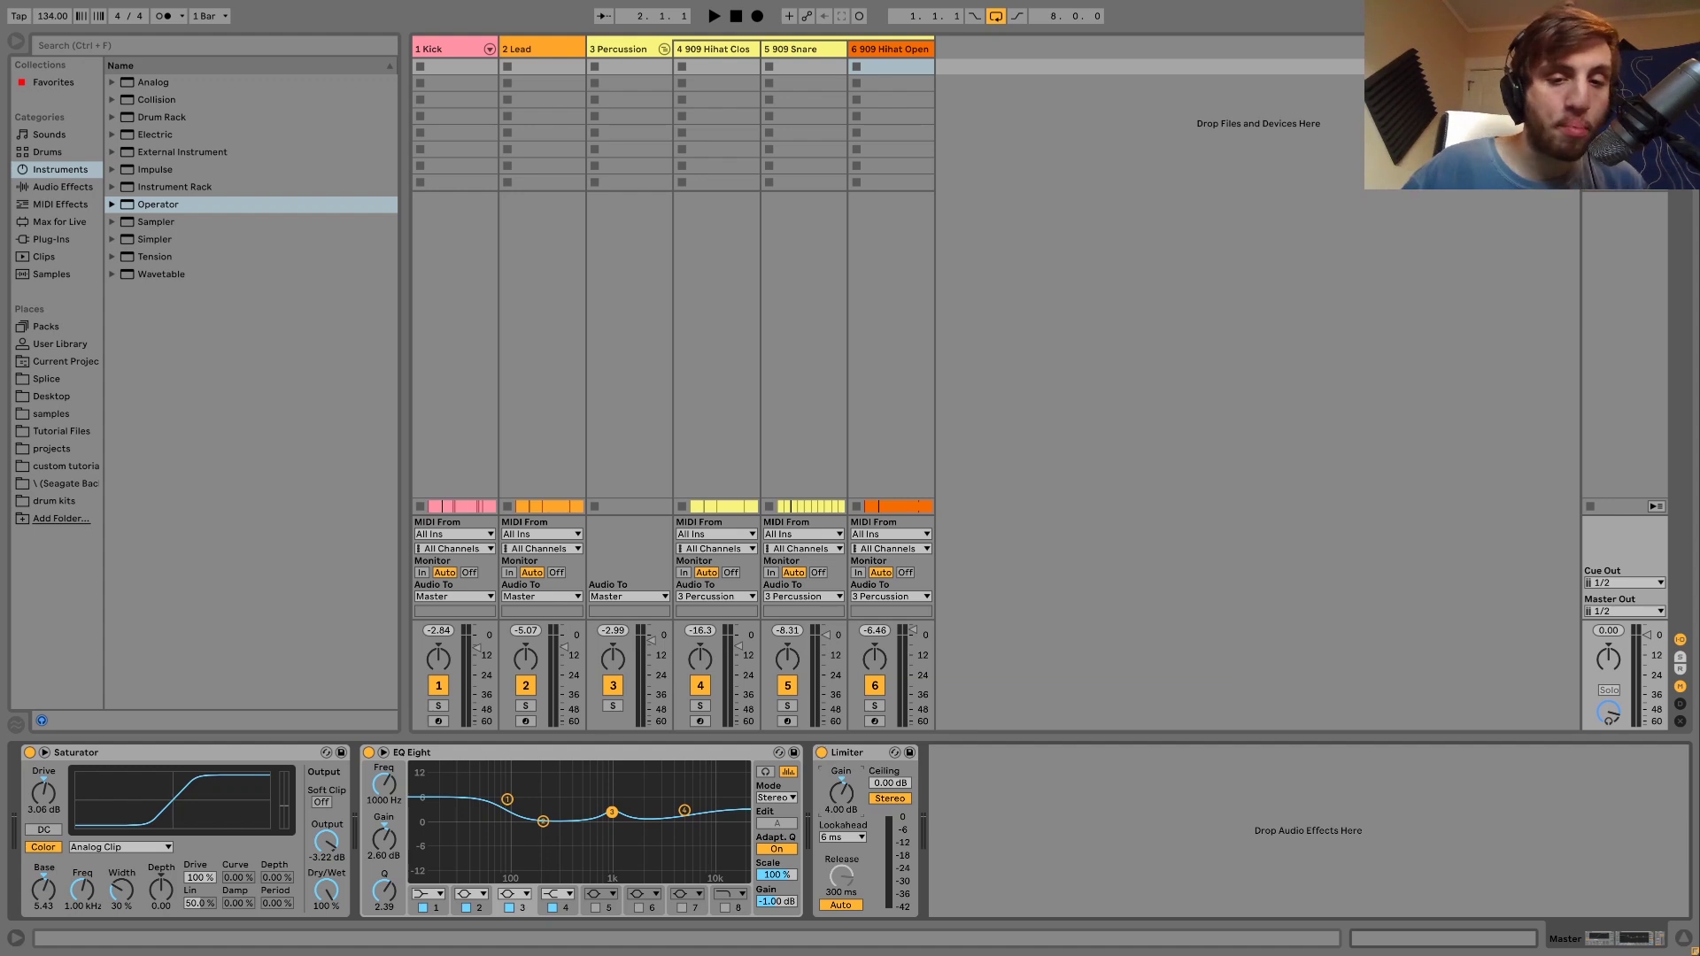
key(space)
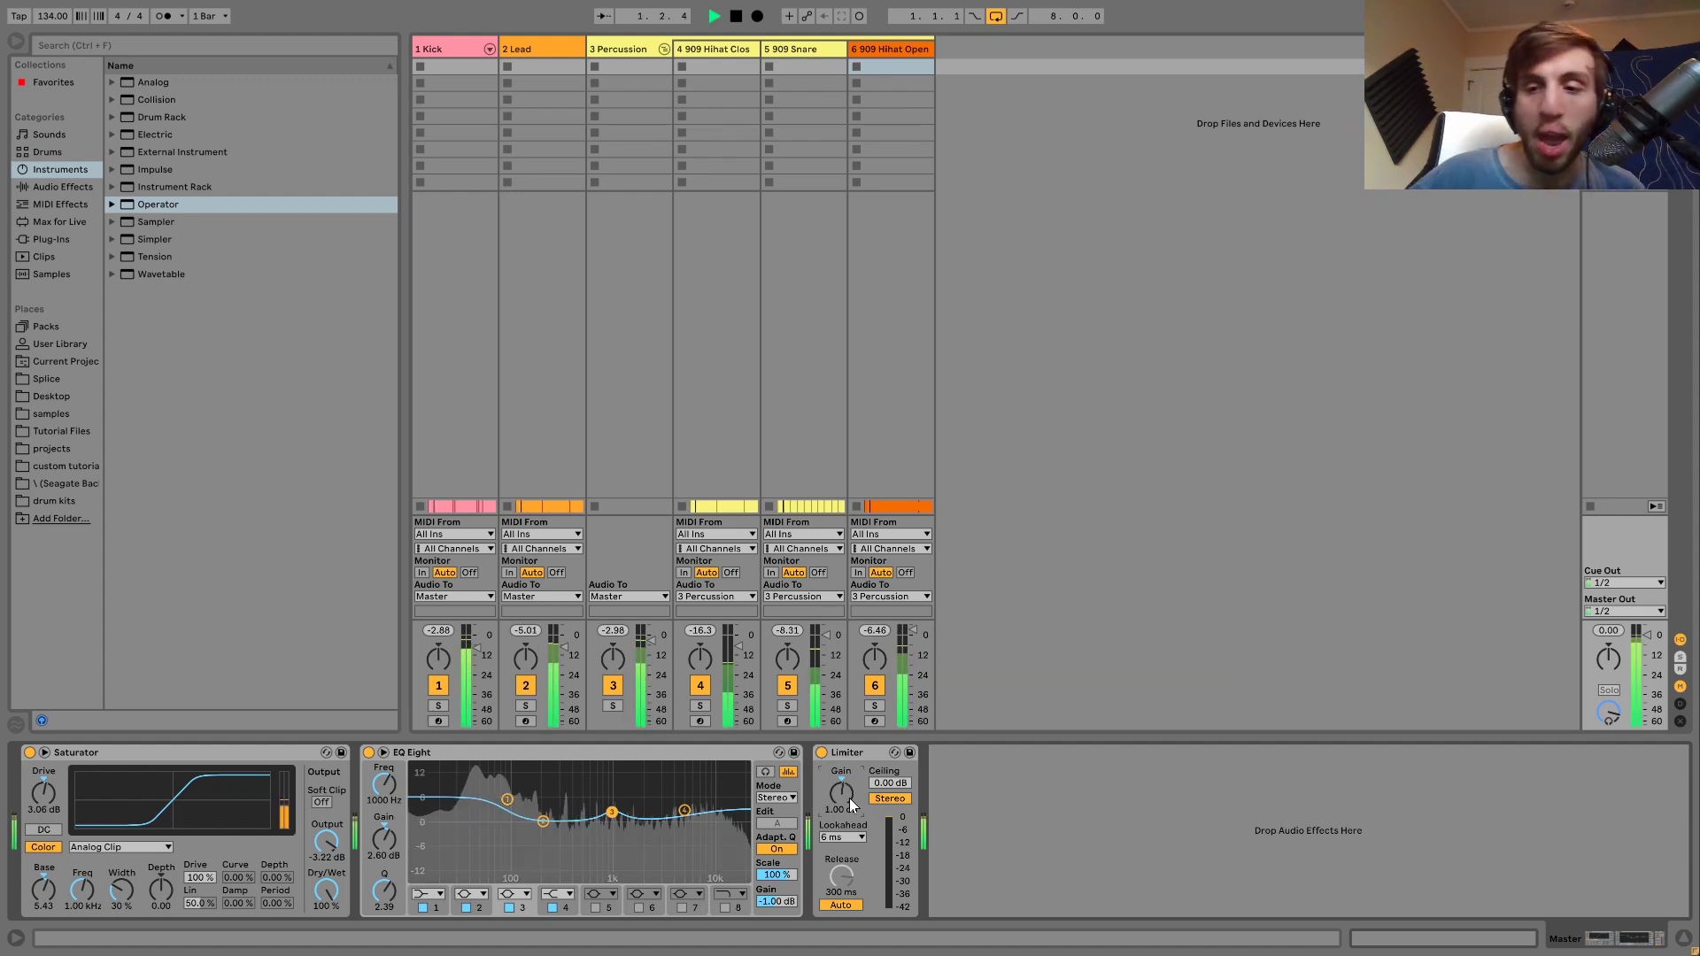
drag(848, 799, 848, 825)
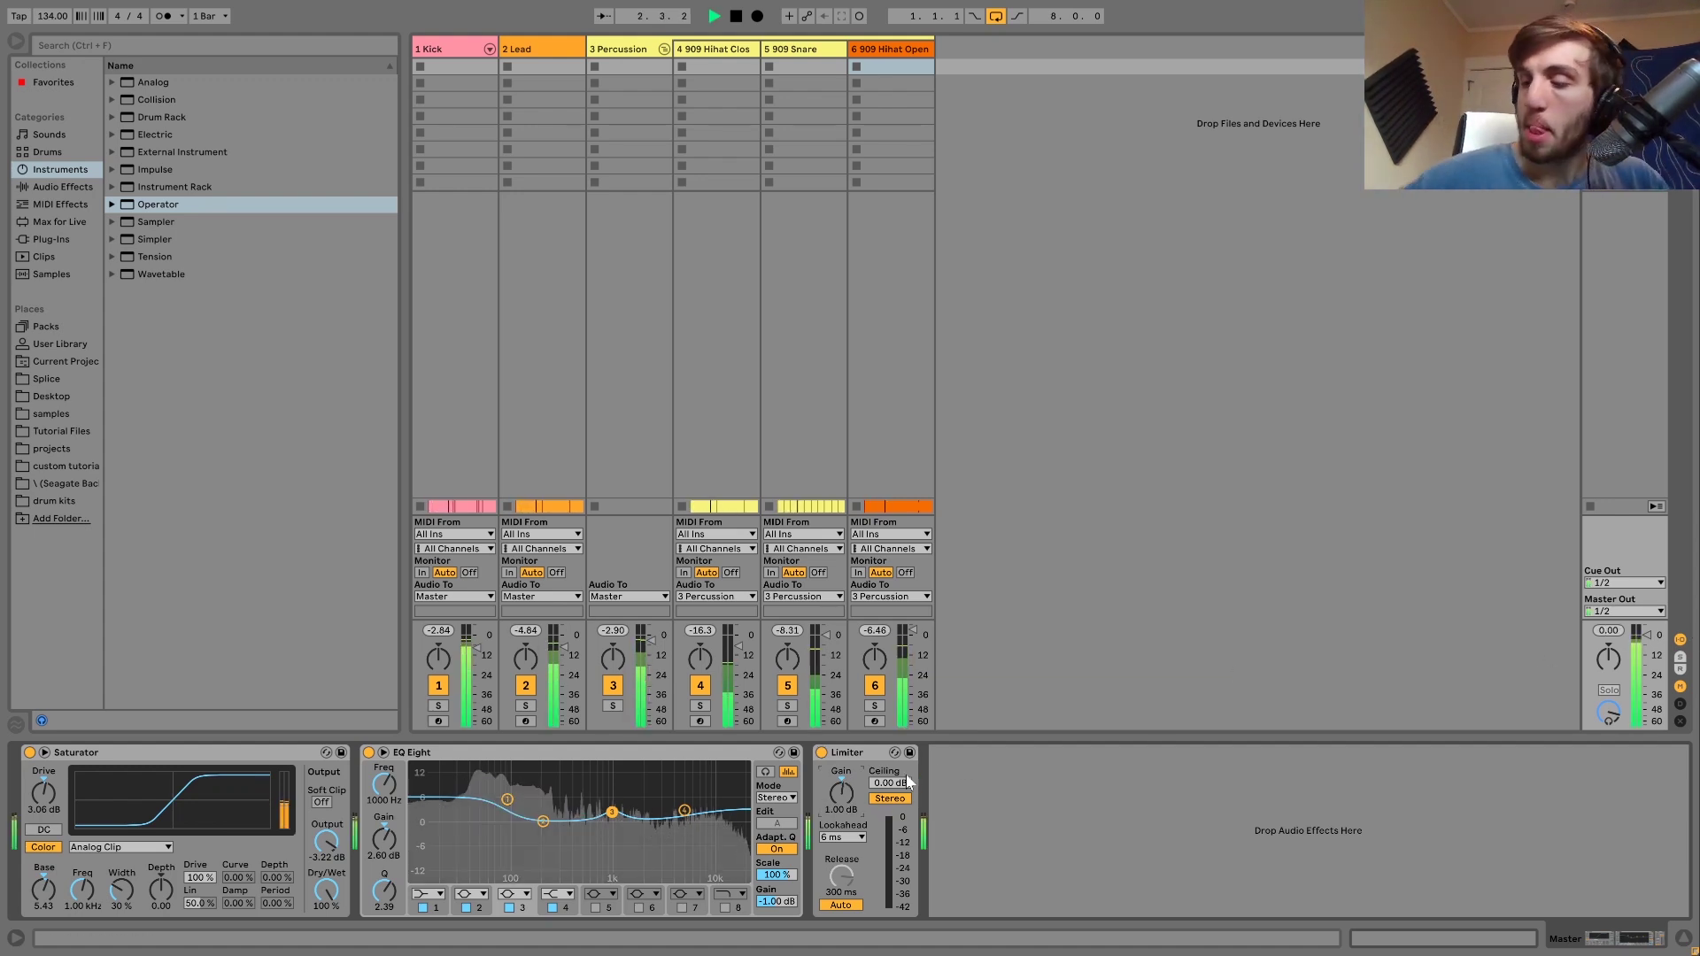
key(space)
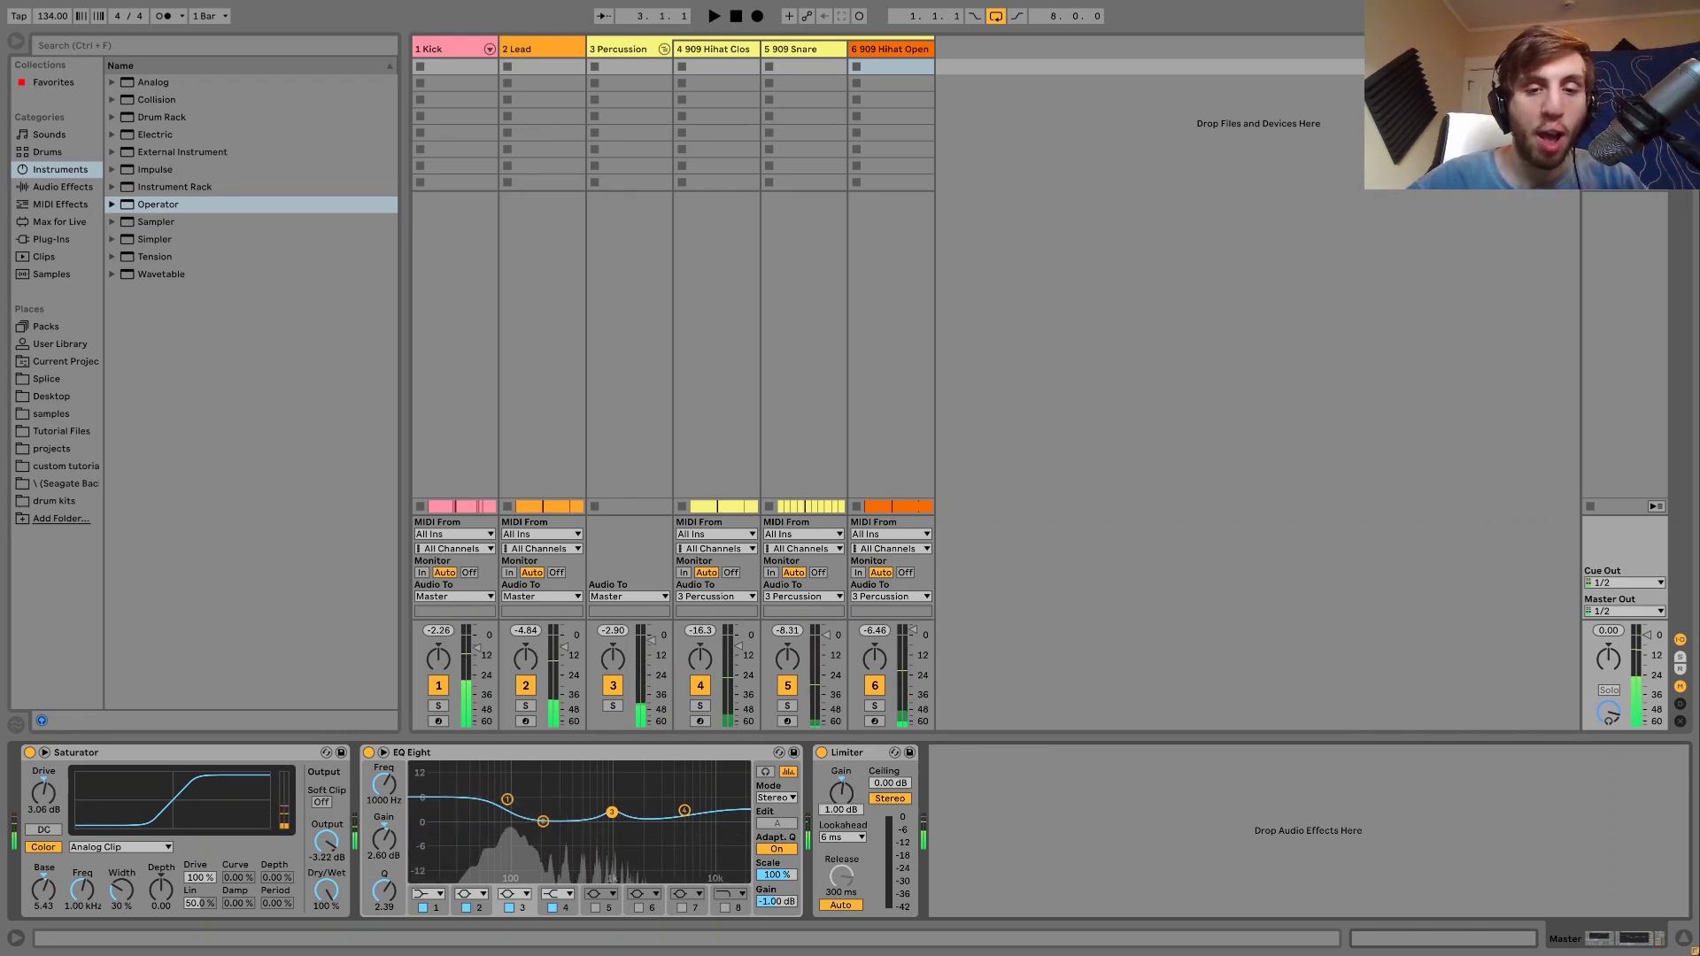
drag(841, 813, 842, 786)
key(space)
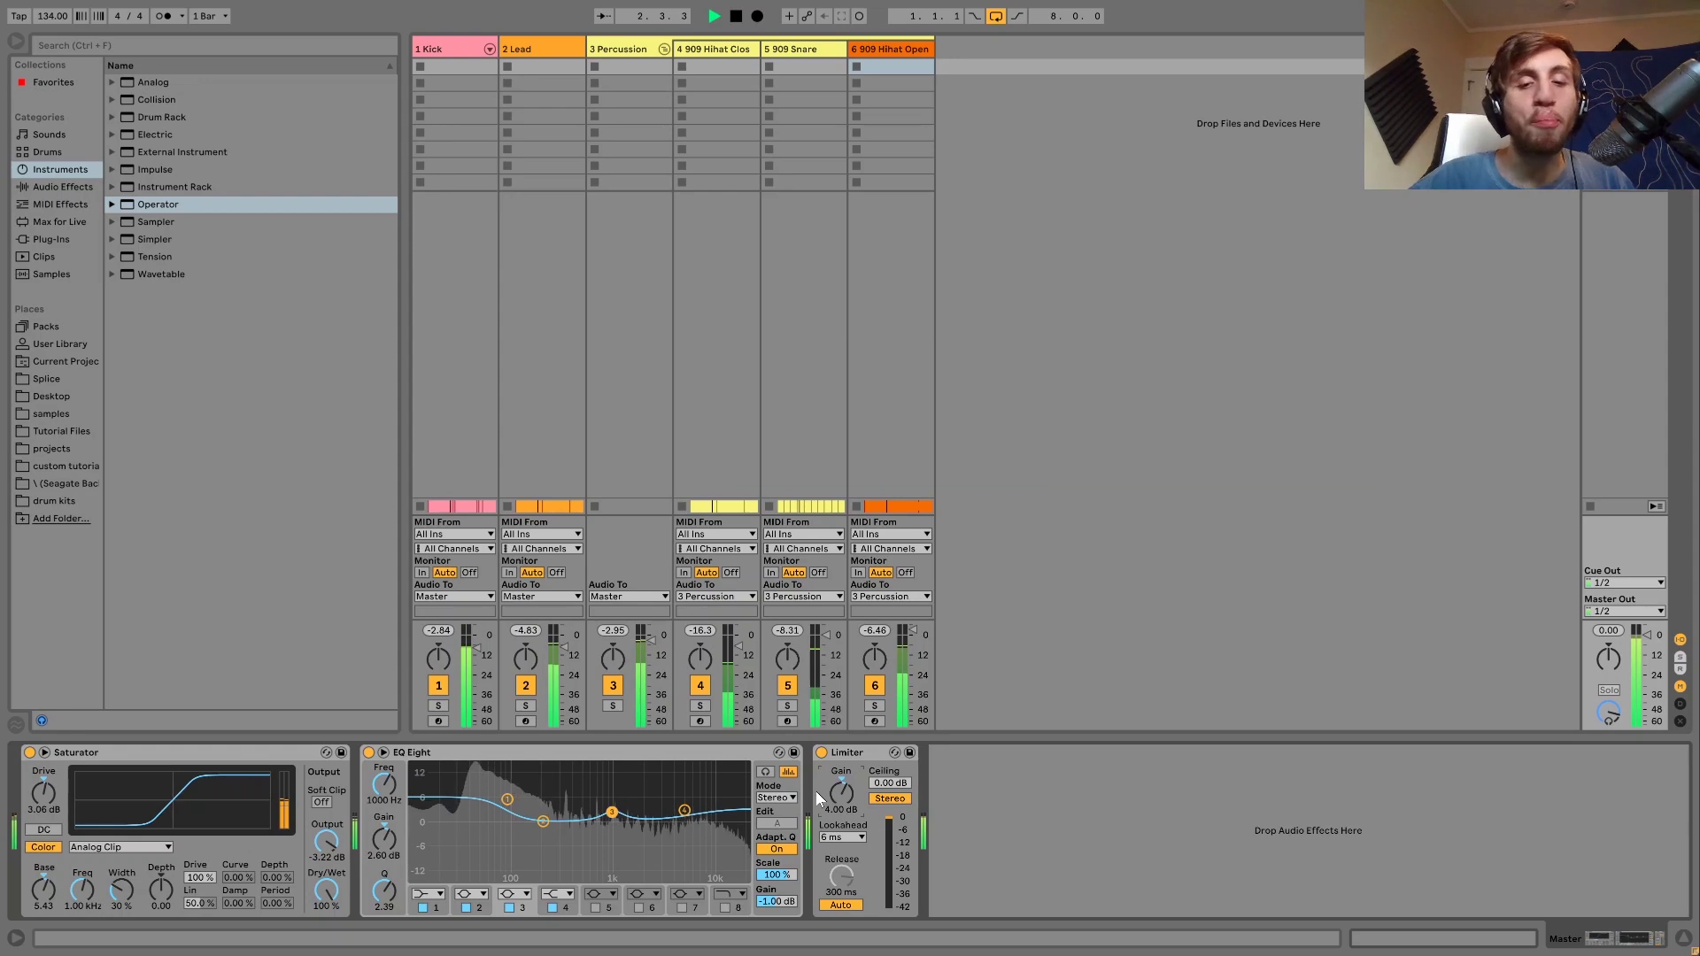
key(space)
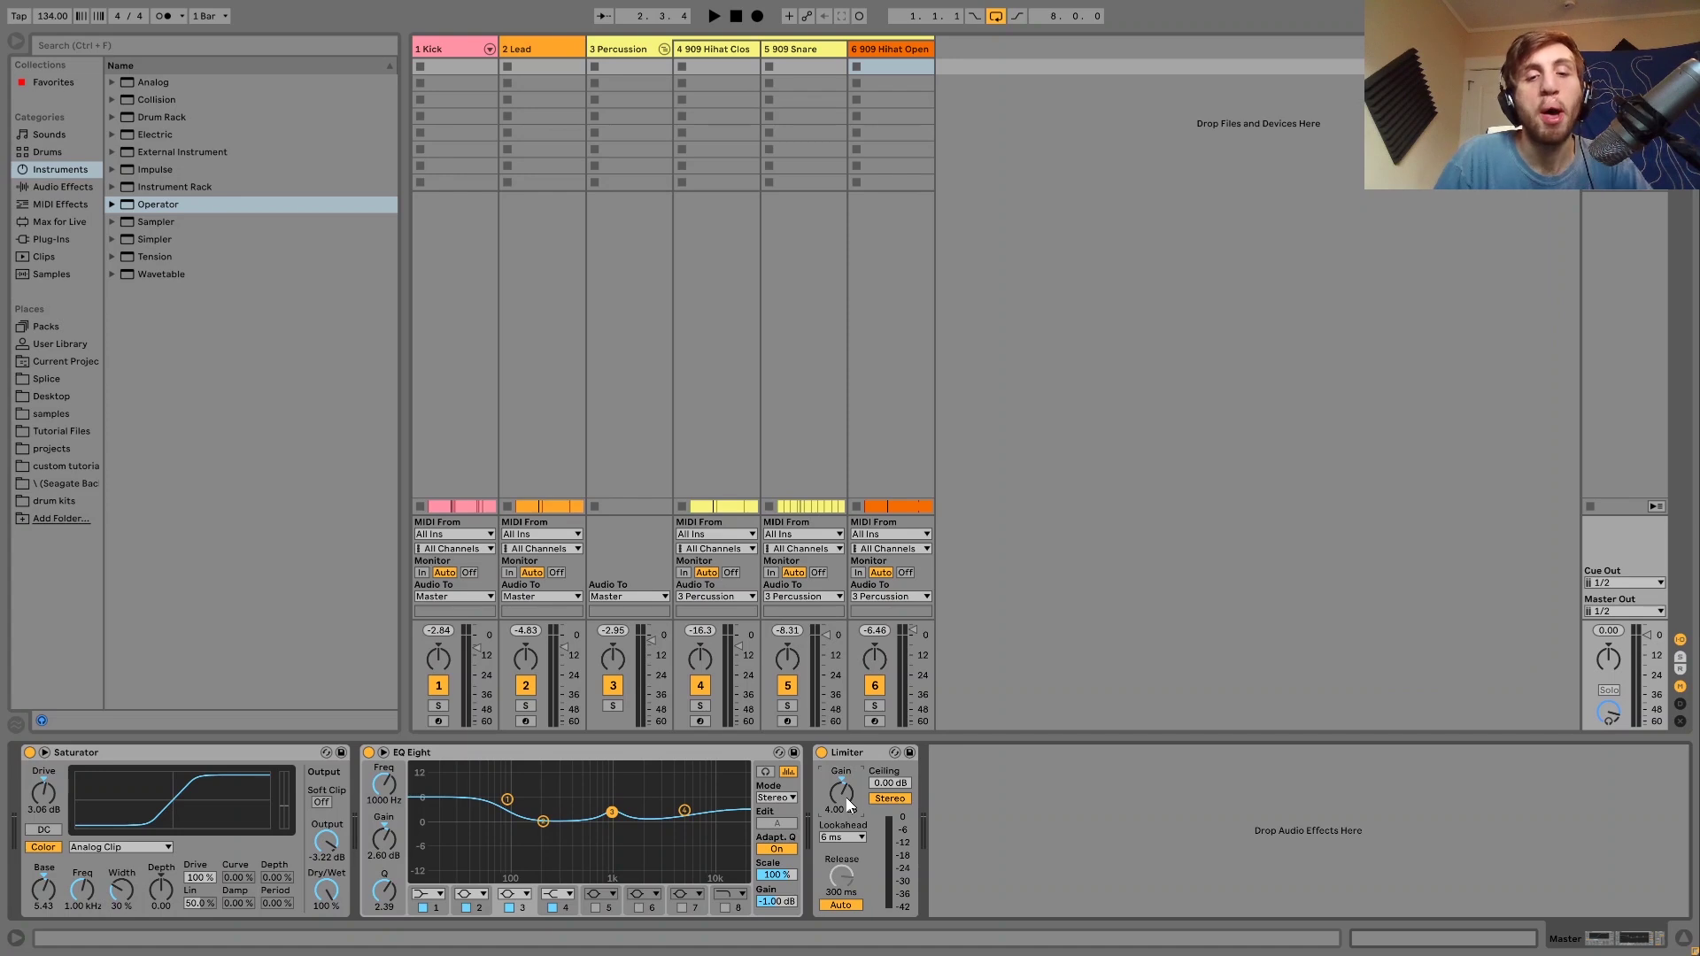
key(Tab)
key(space)
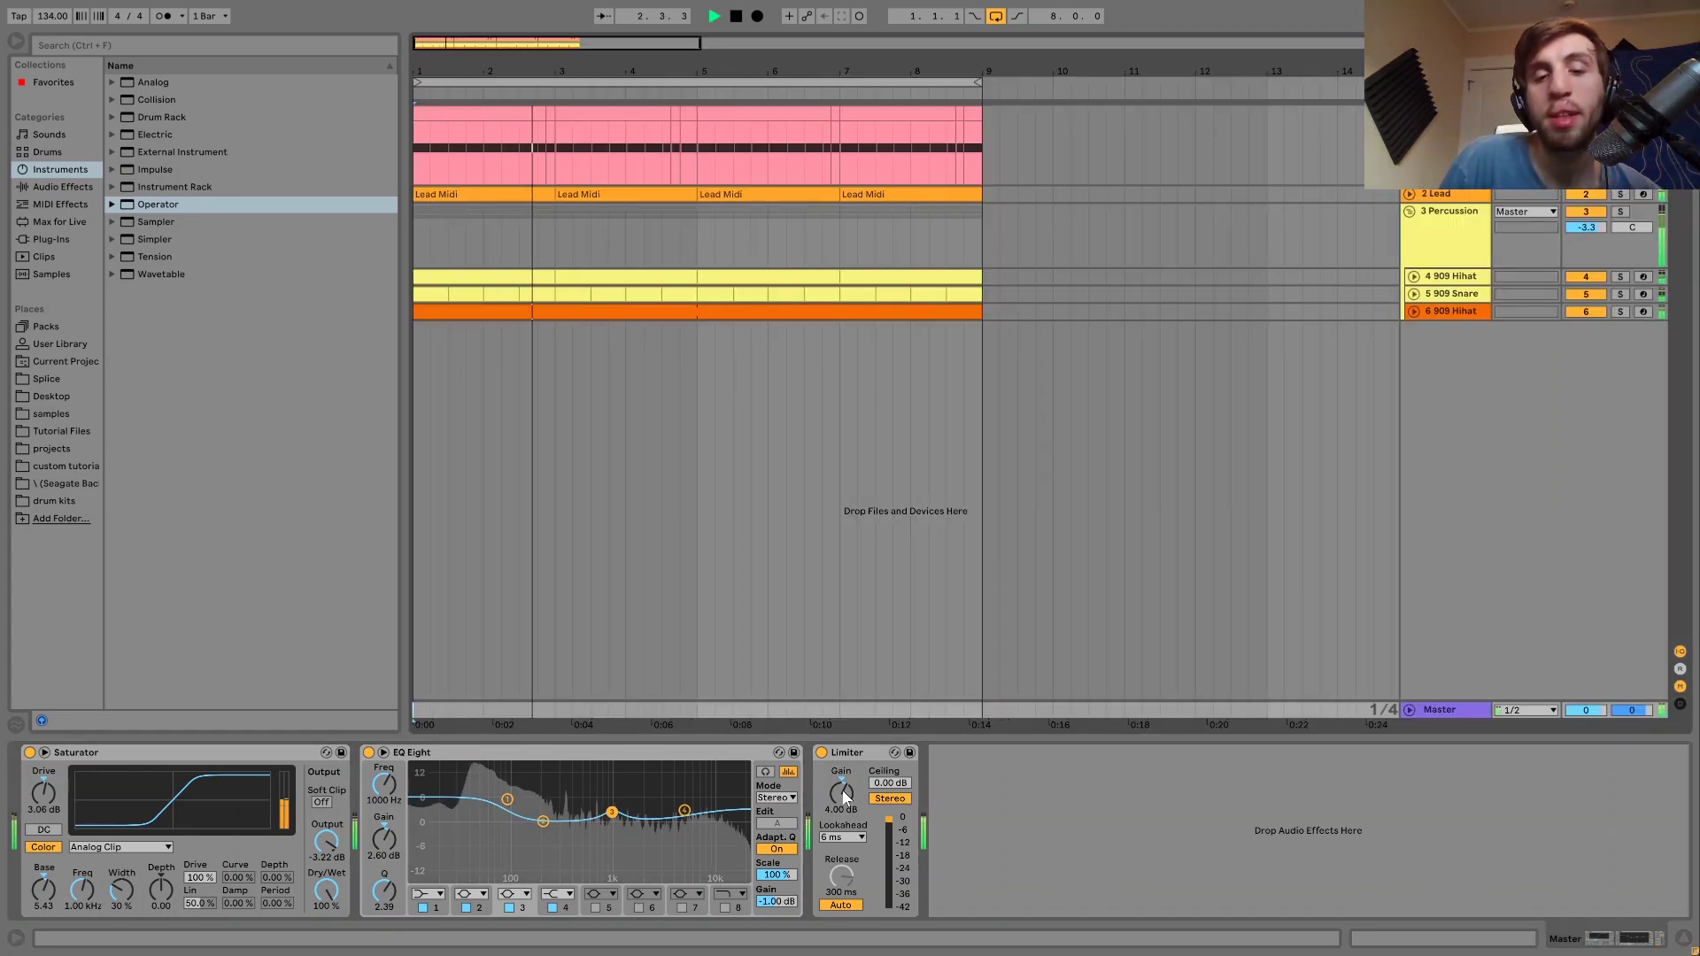
key(space)
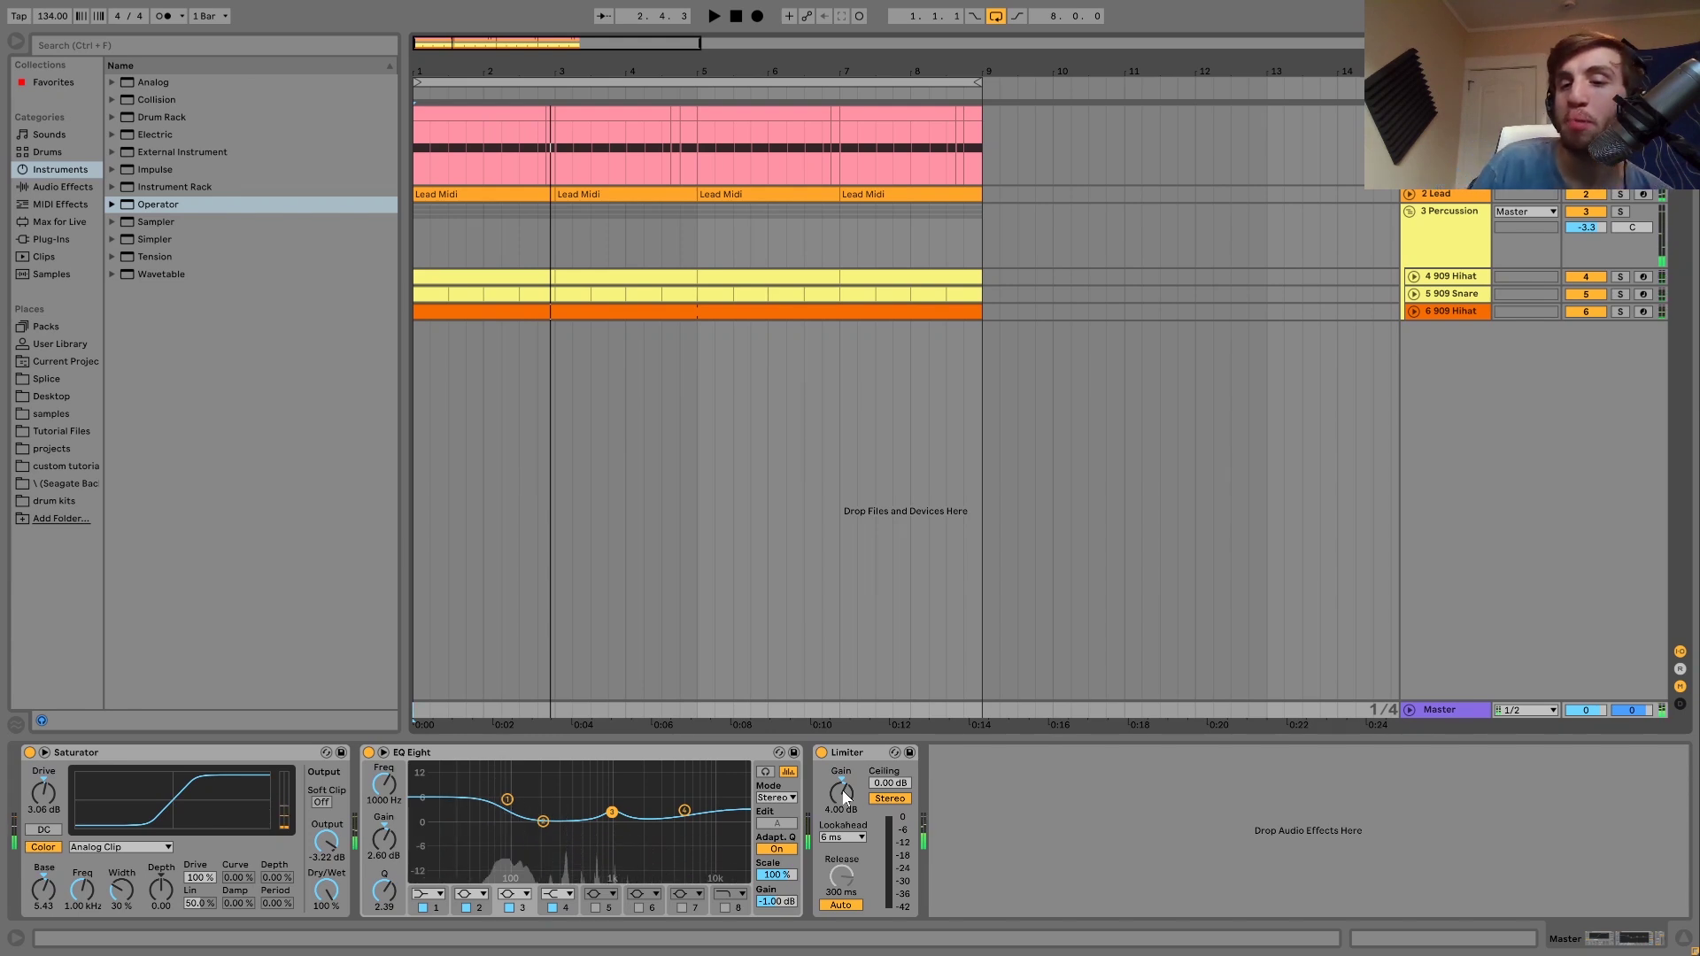